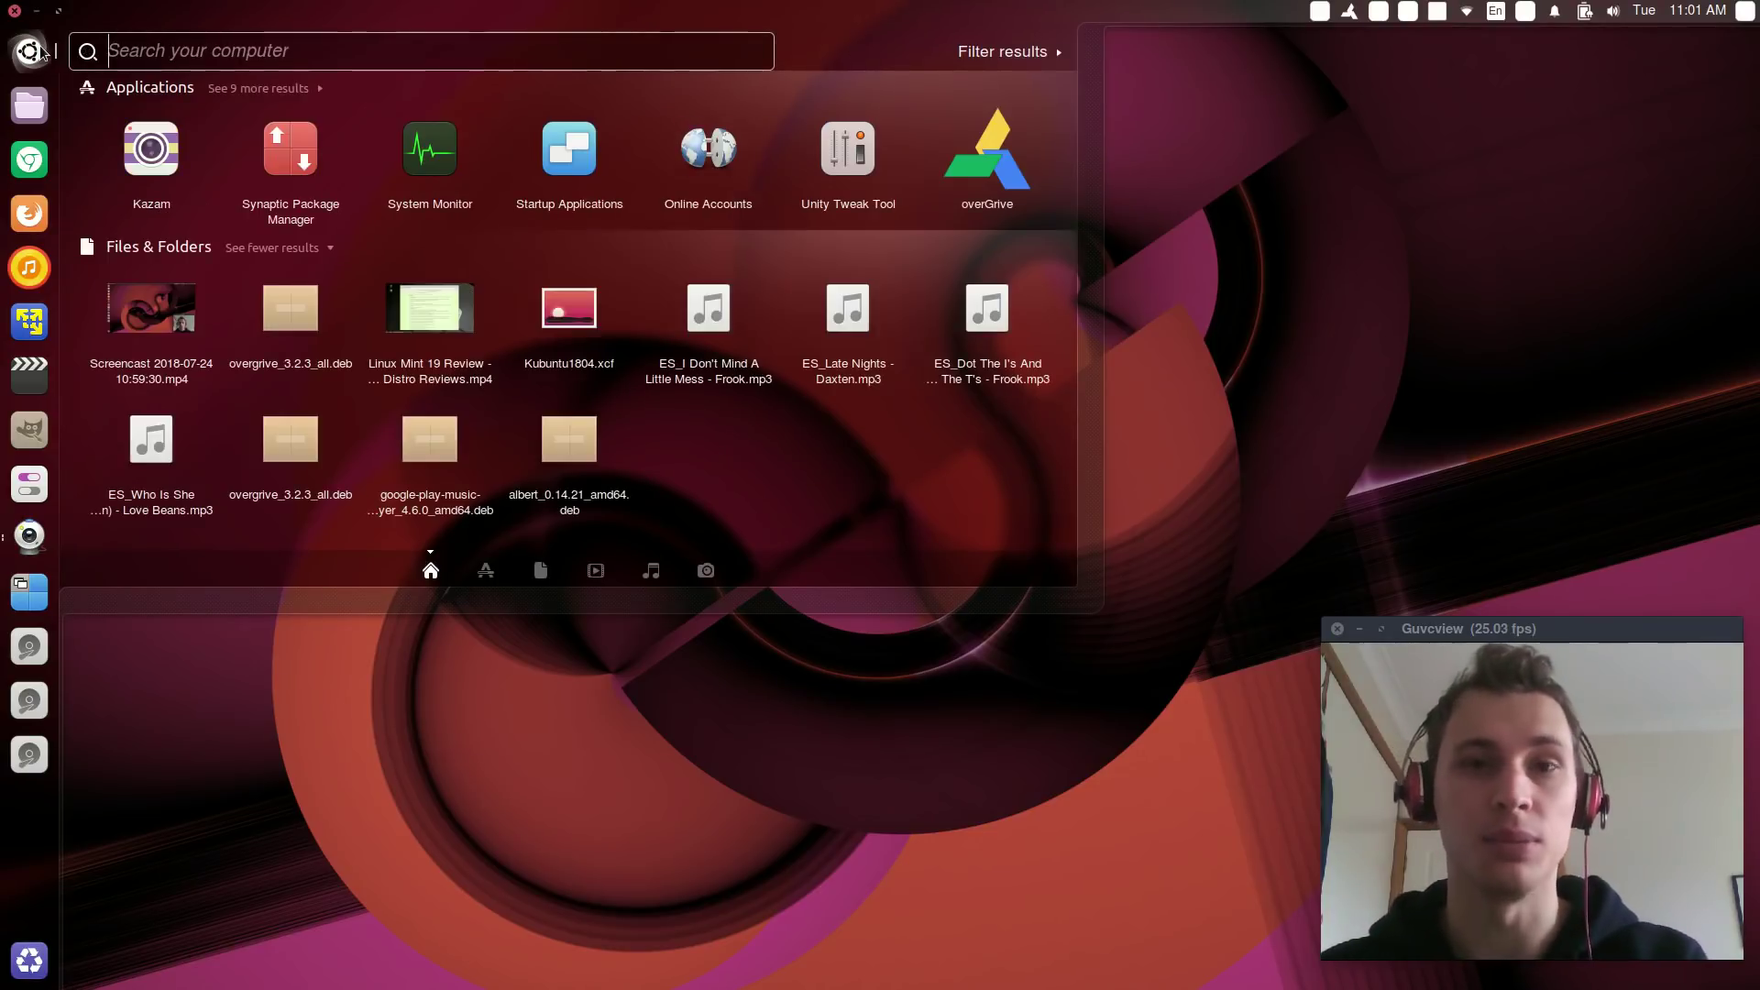
Show the Unity Dash and search it for "syste"
{"action": "left_click", "coordinate": [41, 51]}
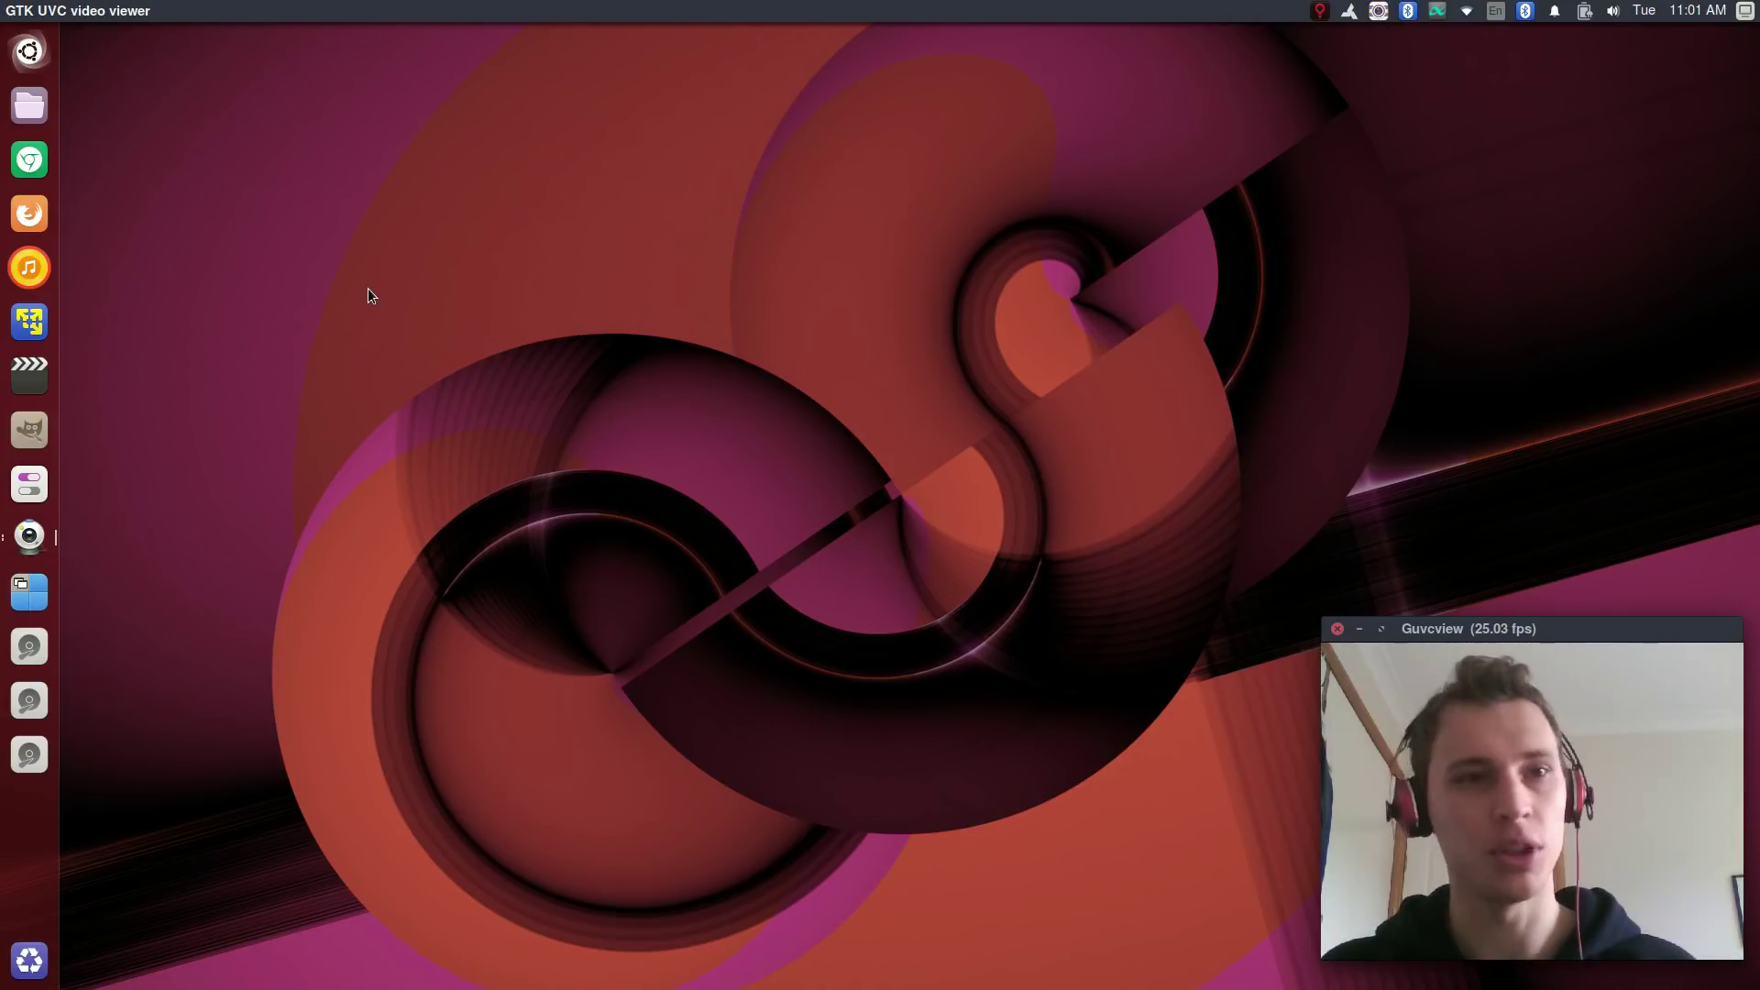
{"action": "left_click", "coordinate": [49, 57]}
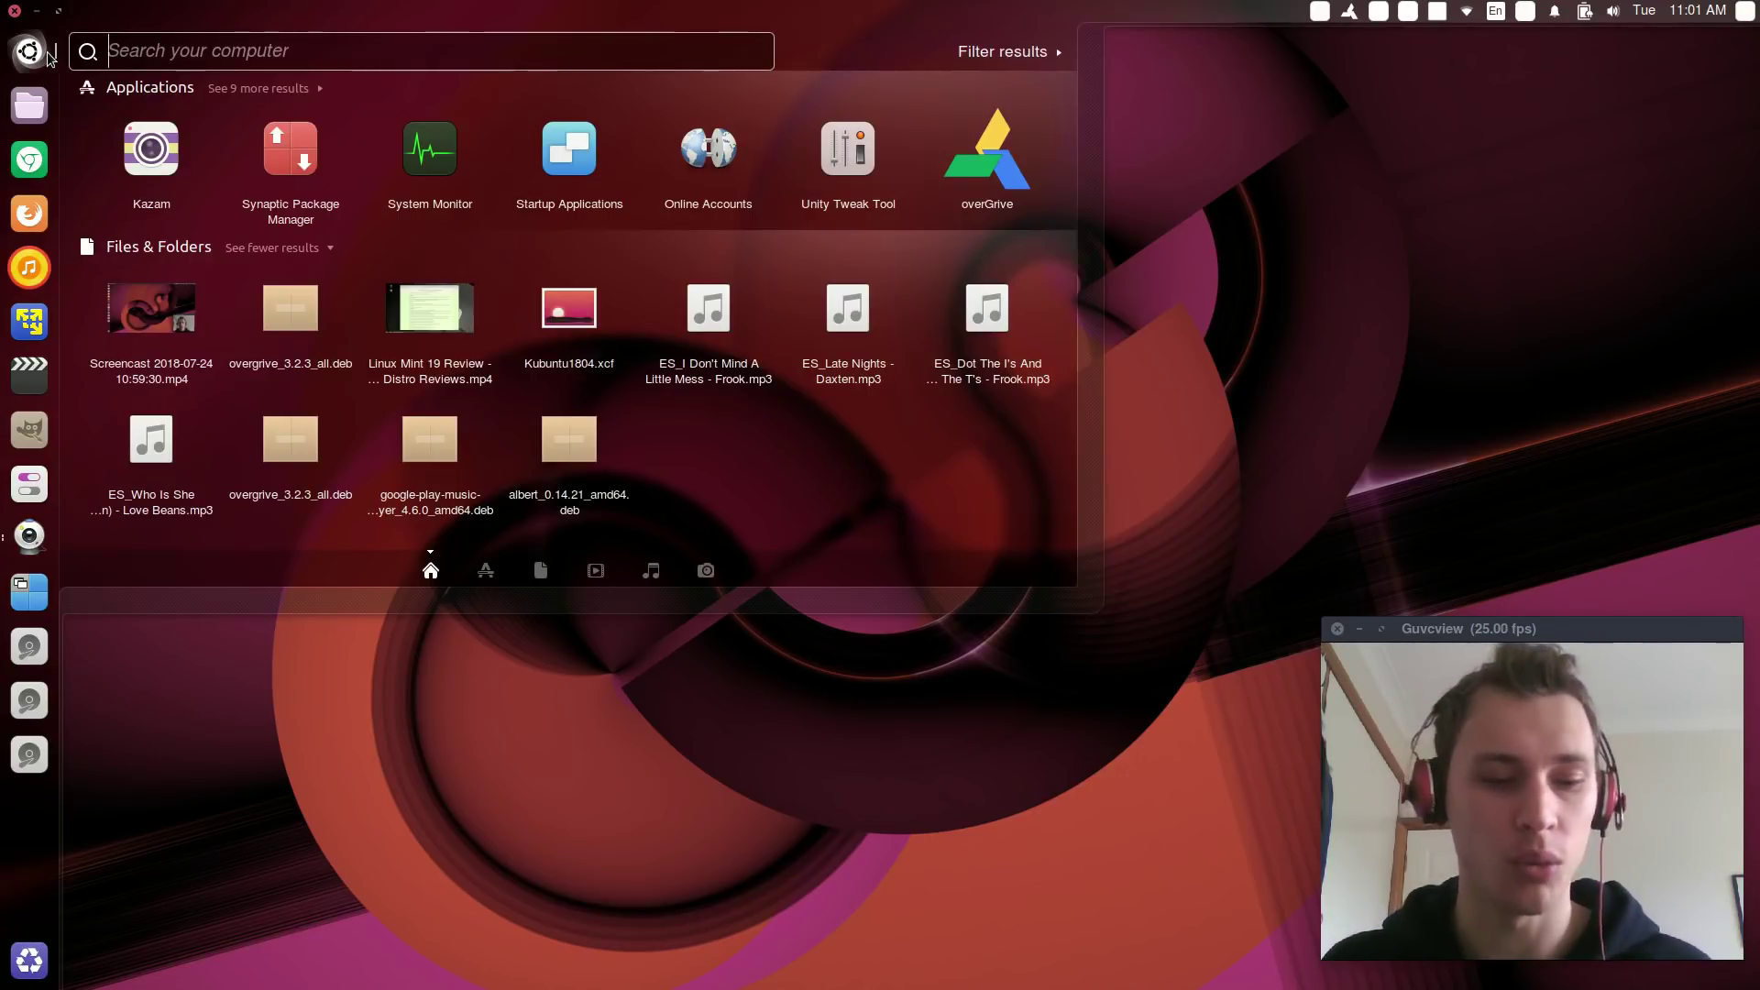
{"action": "left_click", "coordinate": [49, 57]}
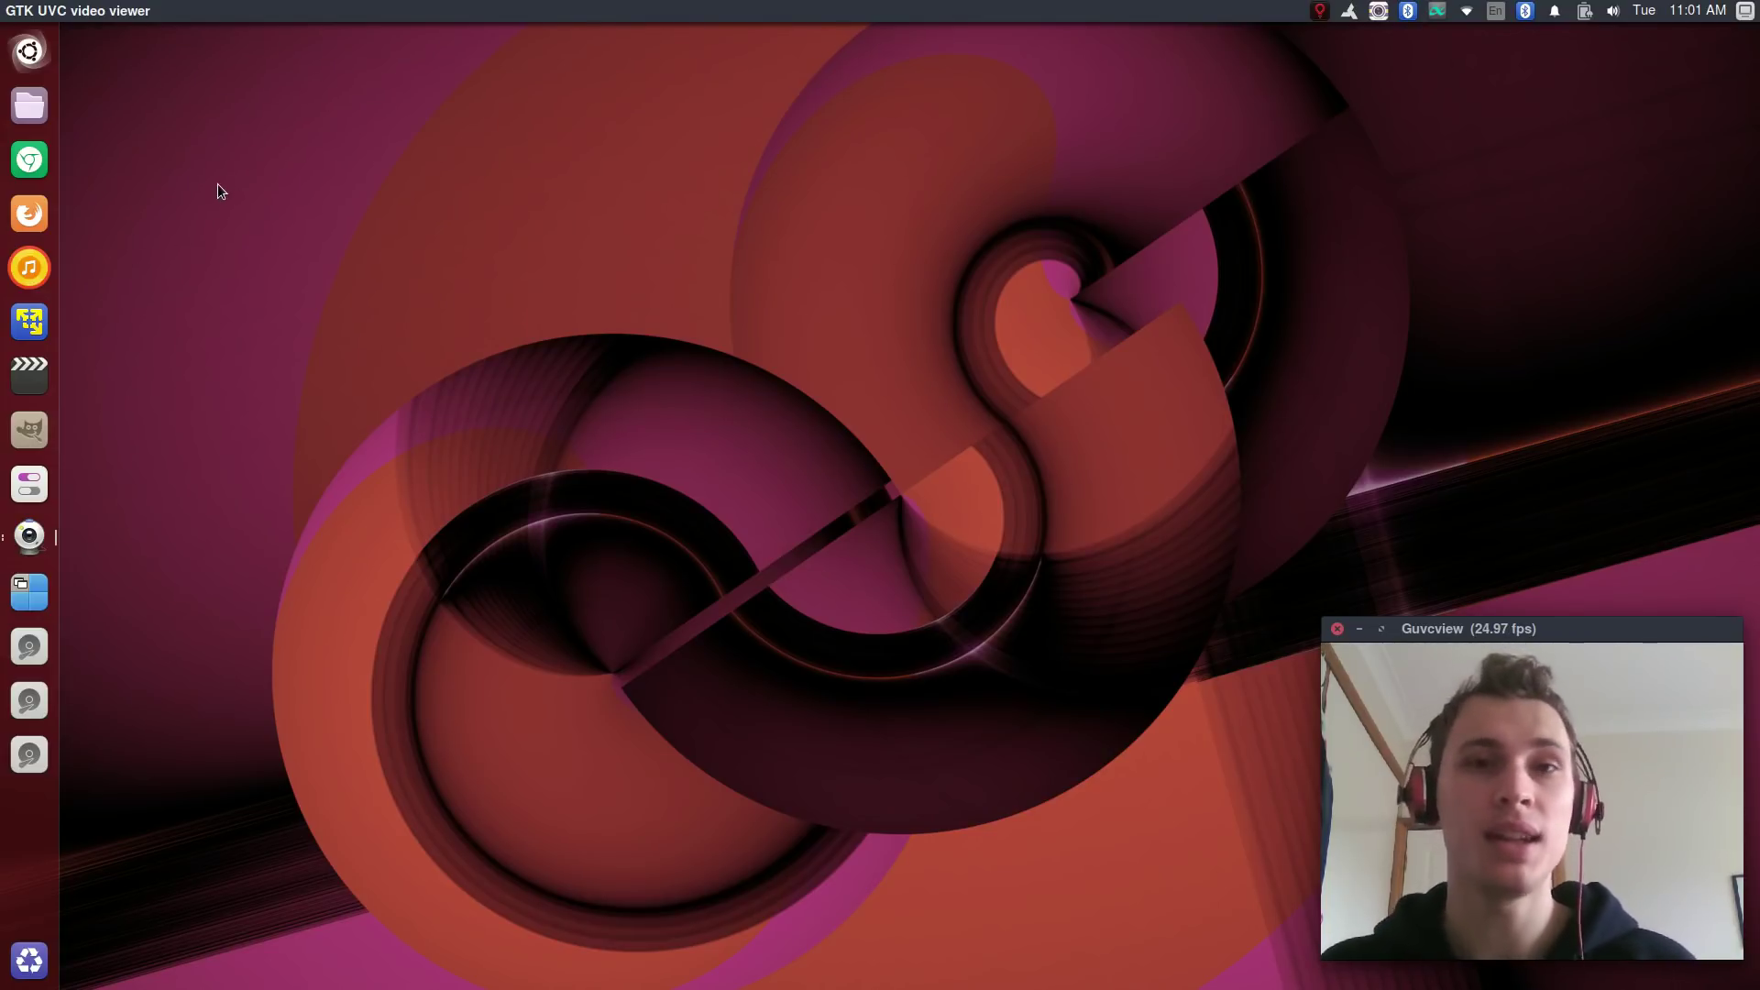
{"action": "key", "text": "super"}
{"action": "type", "text": "syste"}
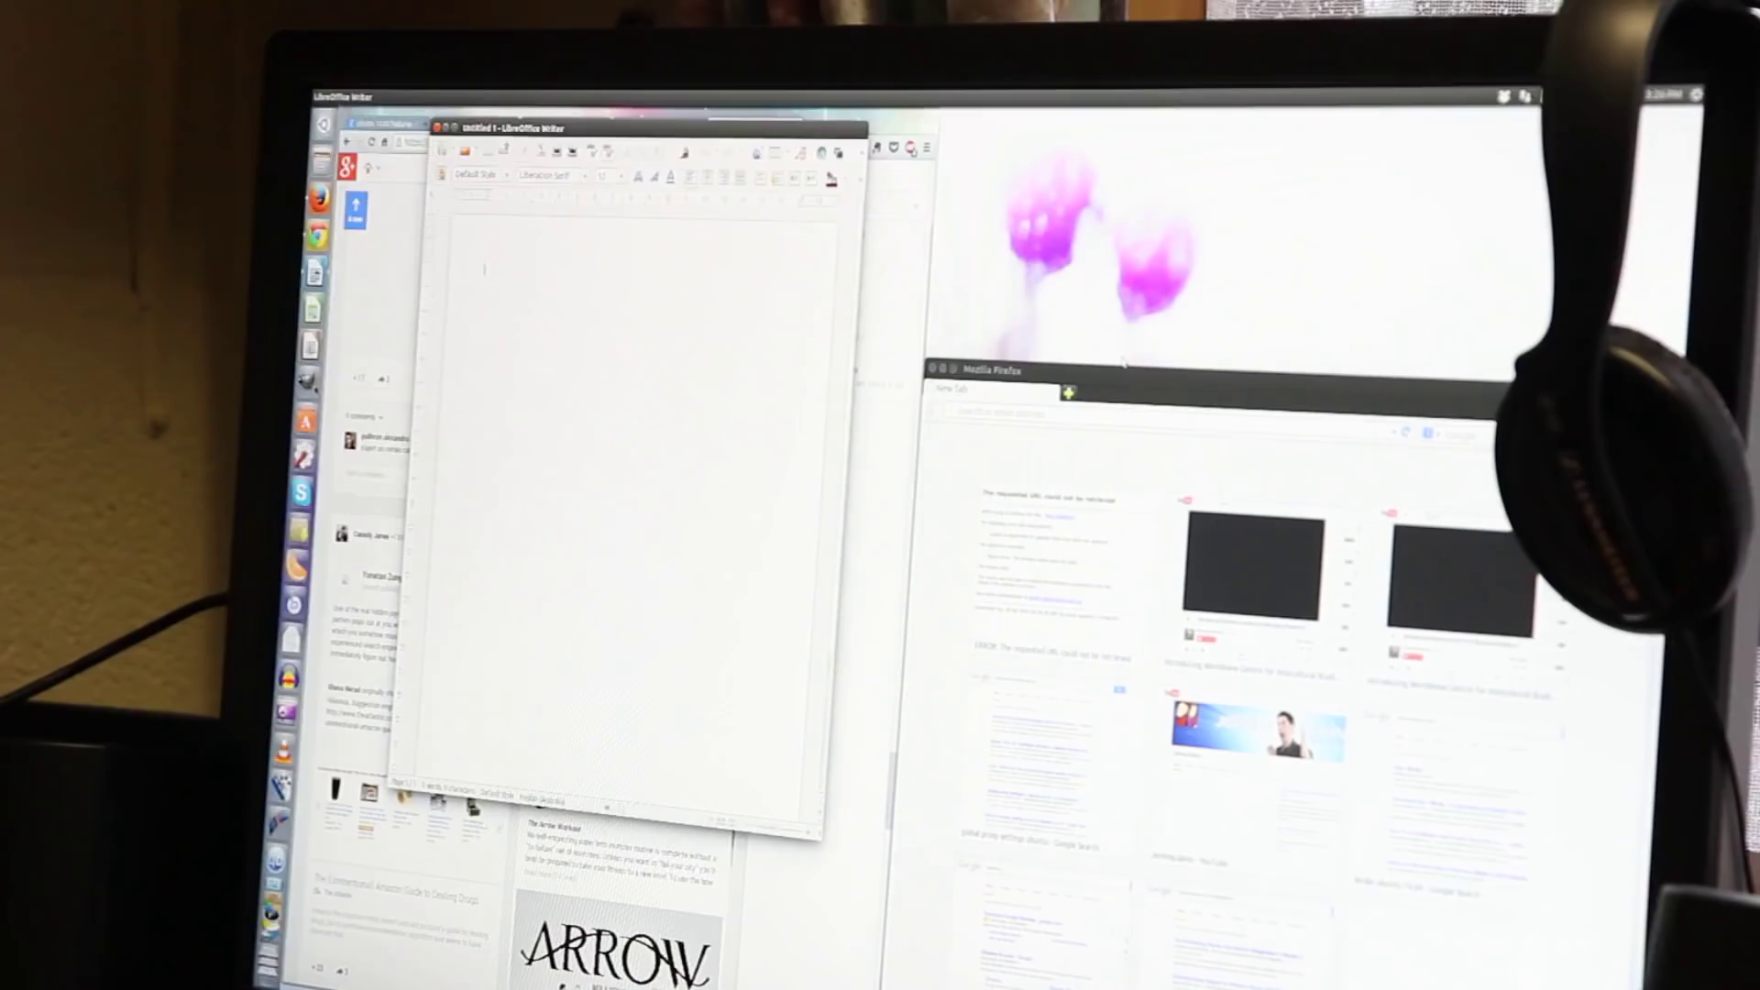
{"action": "key", "text": "super"}
{"action": "type", "text": "fcol"}
{"action": "key", "text": "BackSpace"}
{"action": "key", "text": "BackSpace"}
{"action": "key", "text": "BackSpace"}
{"action": "type", "text": "ocus"}
{"action": "key", "text": "Return"}
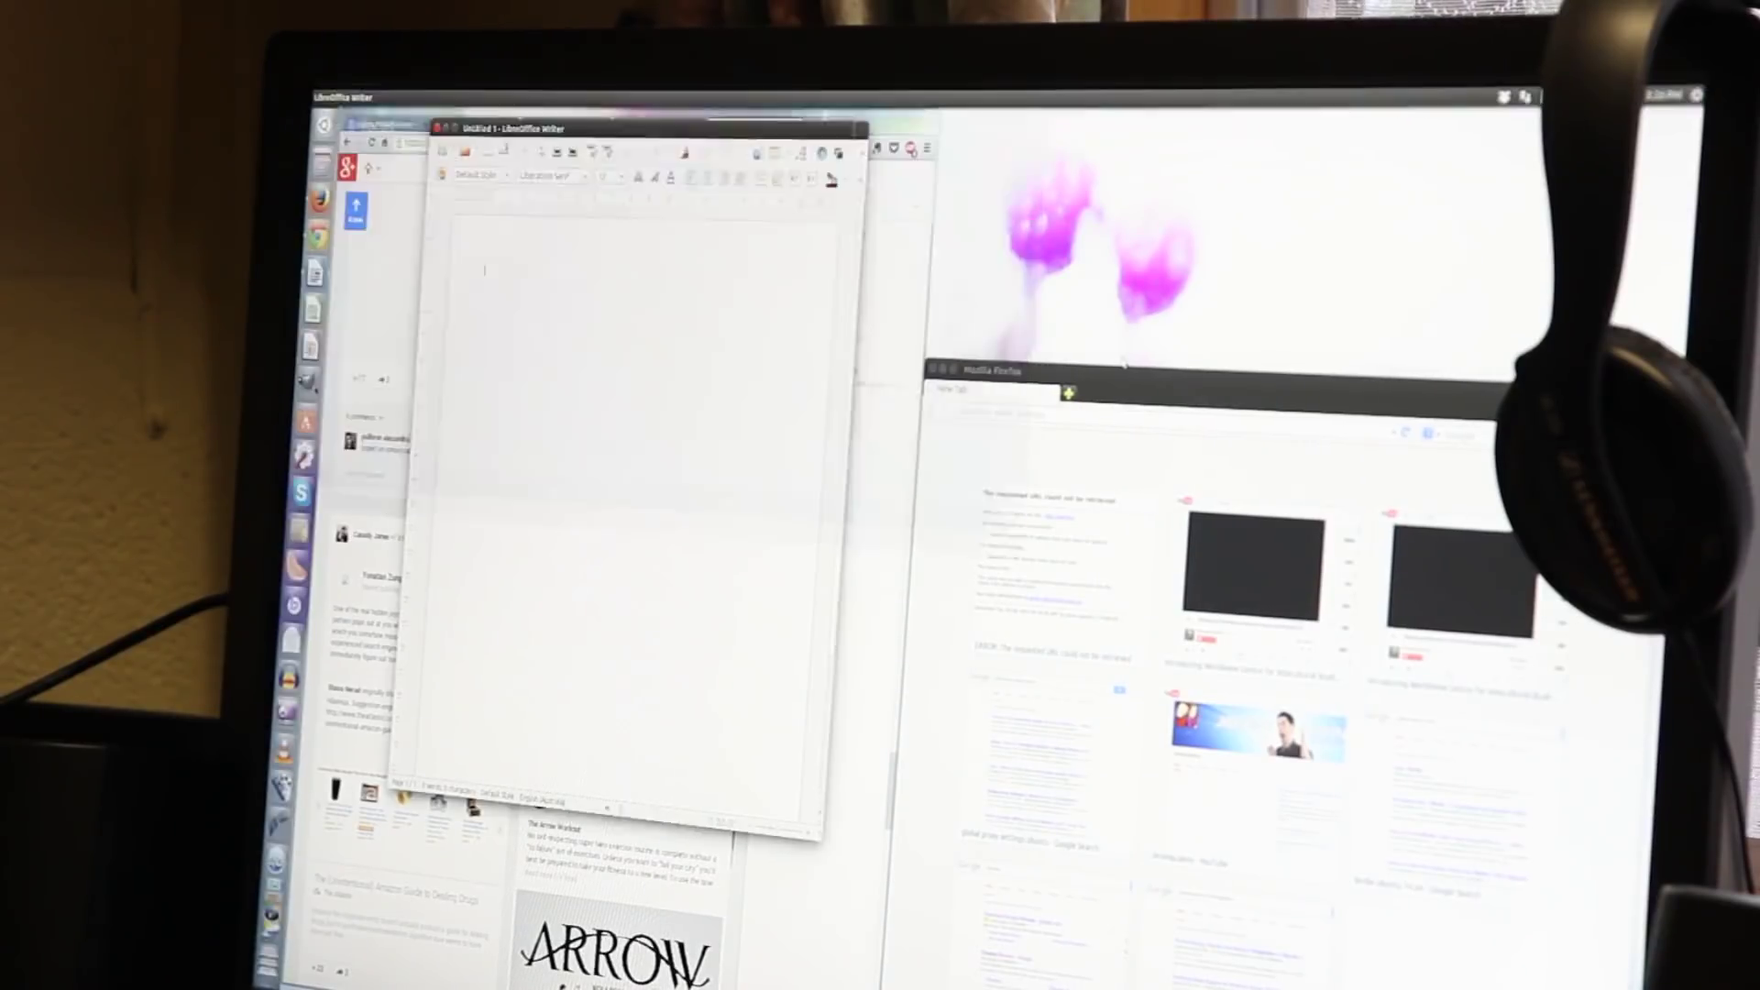
{"action": "scroll", "coordinate": [1246, 513], "scroll_direction": "up", "scroll_amount": 3}
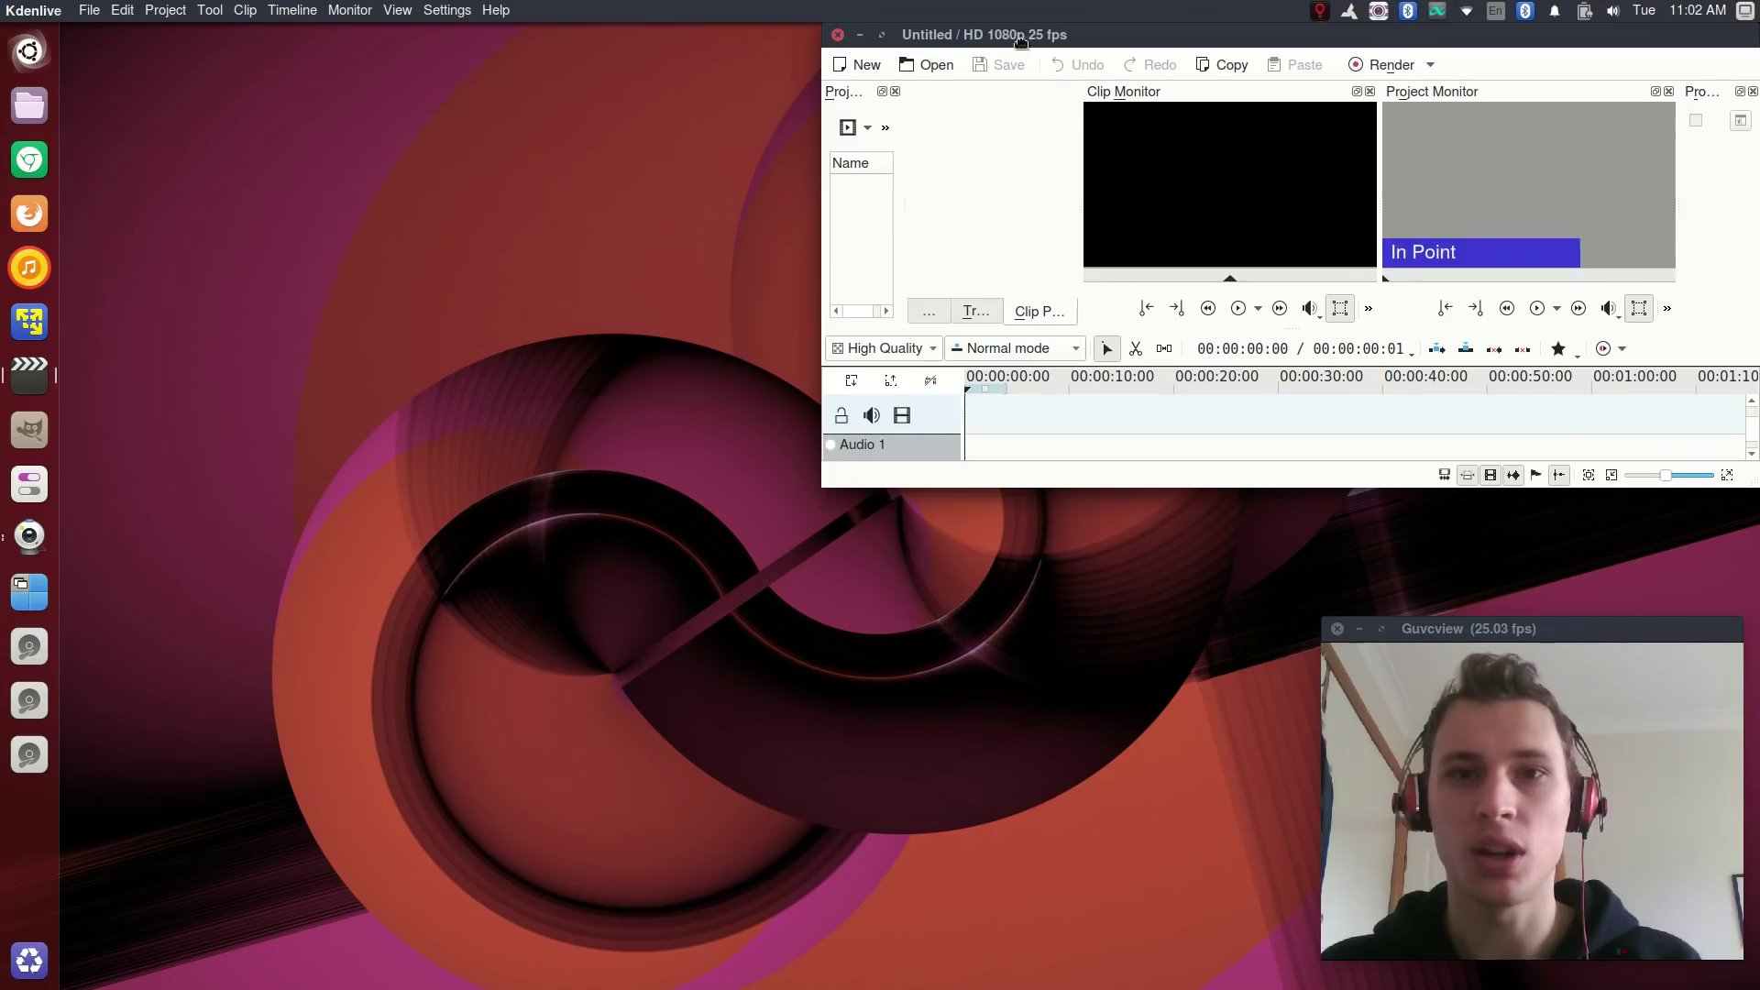
Maximize the Kdenlive window and enlarge the monitor area above the timeline
{"action": "left_click_drag", "start_coordinate": [1020, 42], "coordinate": [257, 8]}
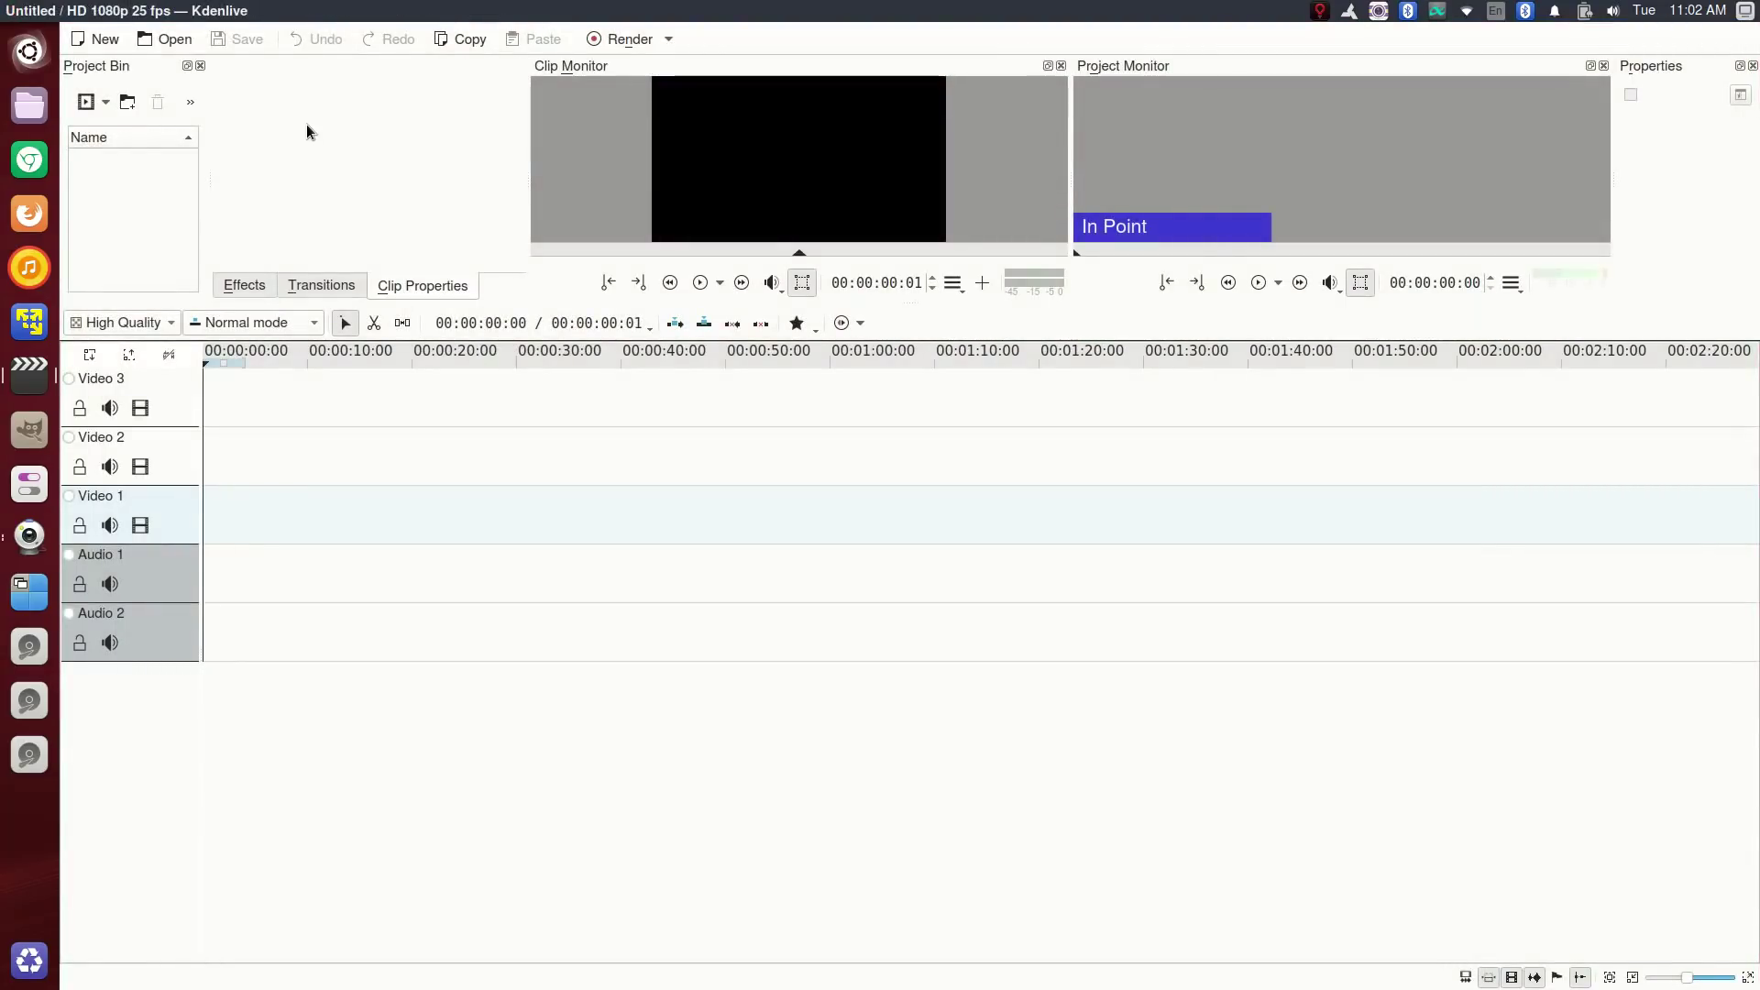
{"action": "left_click_drag", "start_coordinate": [530, 309], "coordinate": [531, 474]}
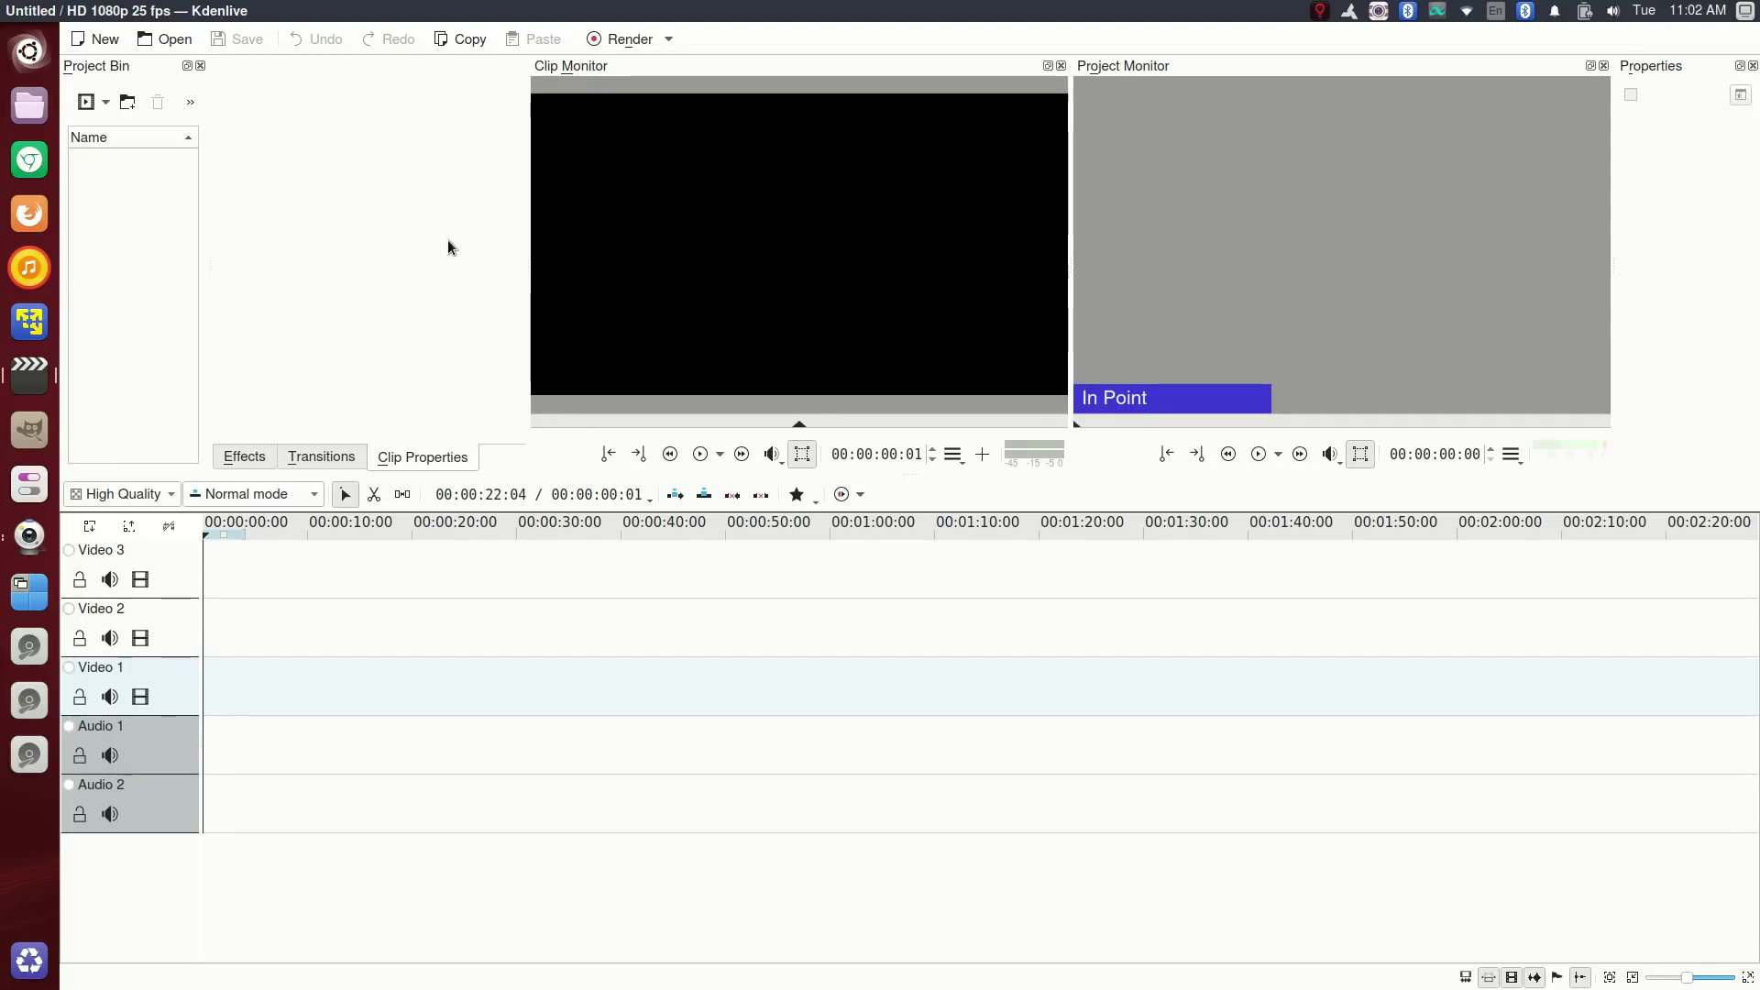
Find the recent project Mint 19.kdenlive with the command search "open", load it, and display the Effects list
{"action": "mouse_move", "coordinate": [263, 9]}
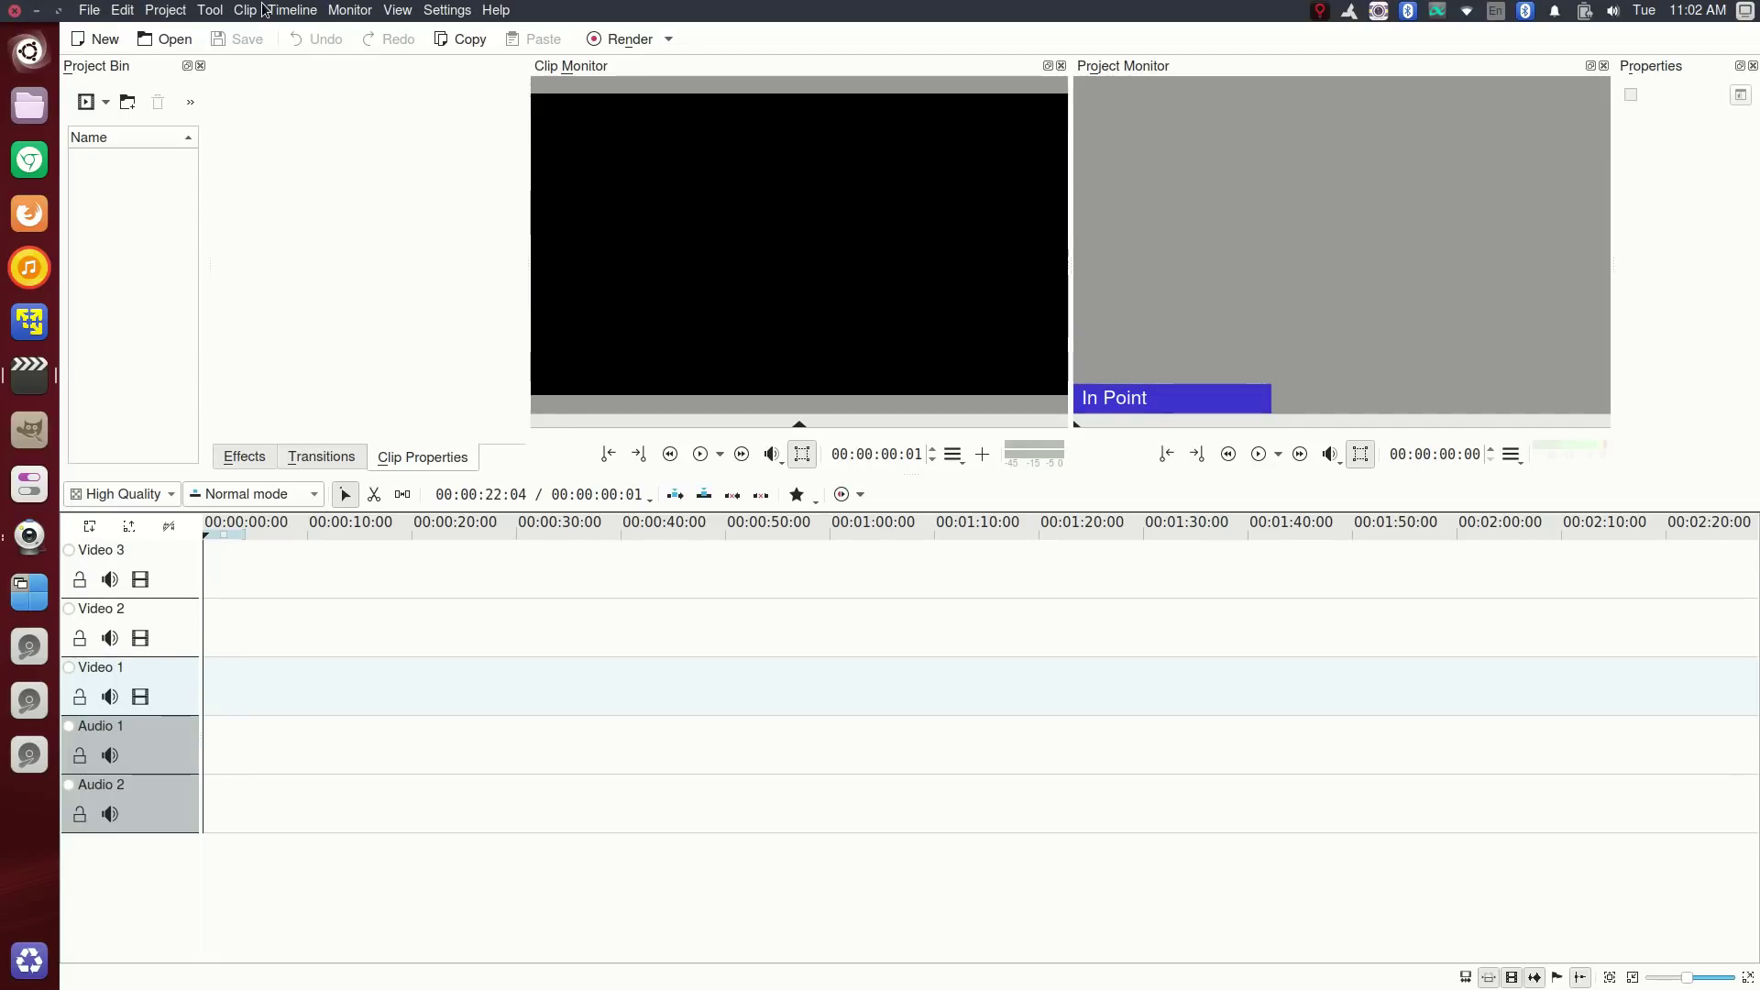
{"action": "key", "text": "alt"}
{"action": "type", "text": "open"}
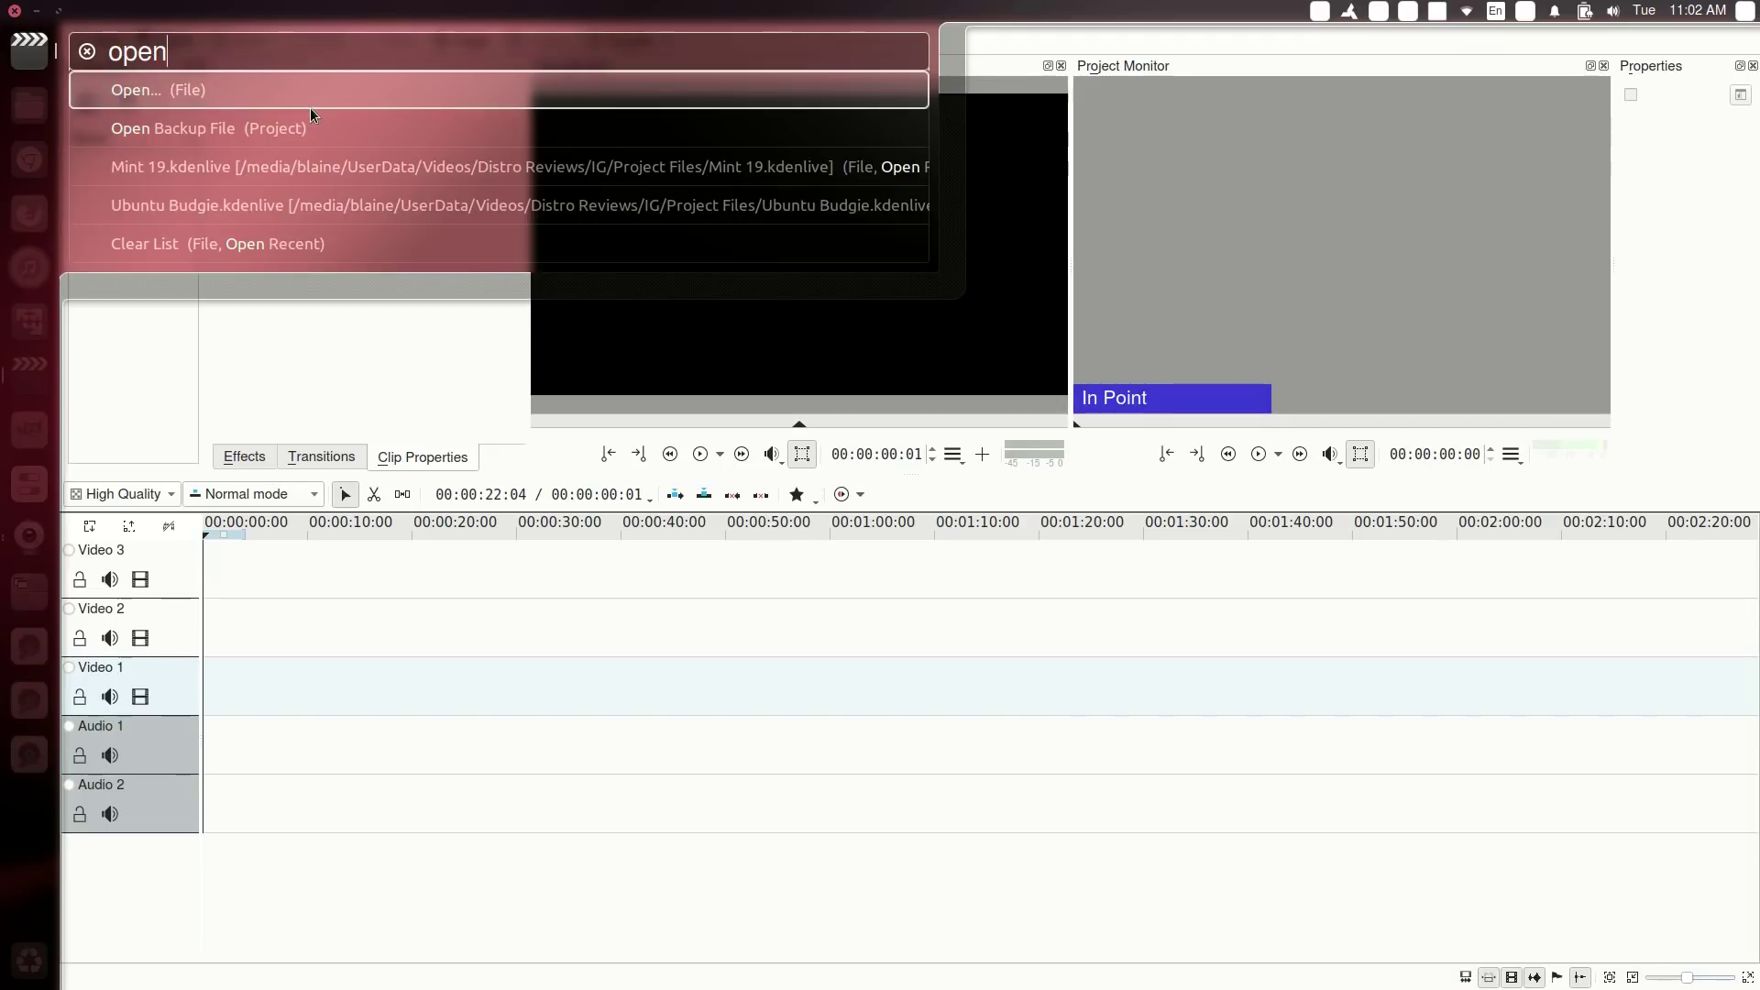
{"action": "left_click", "coordinate": [305, 174]}
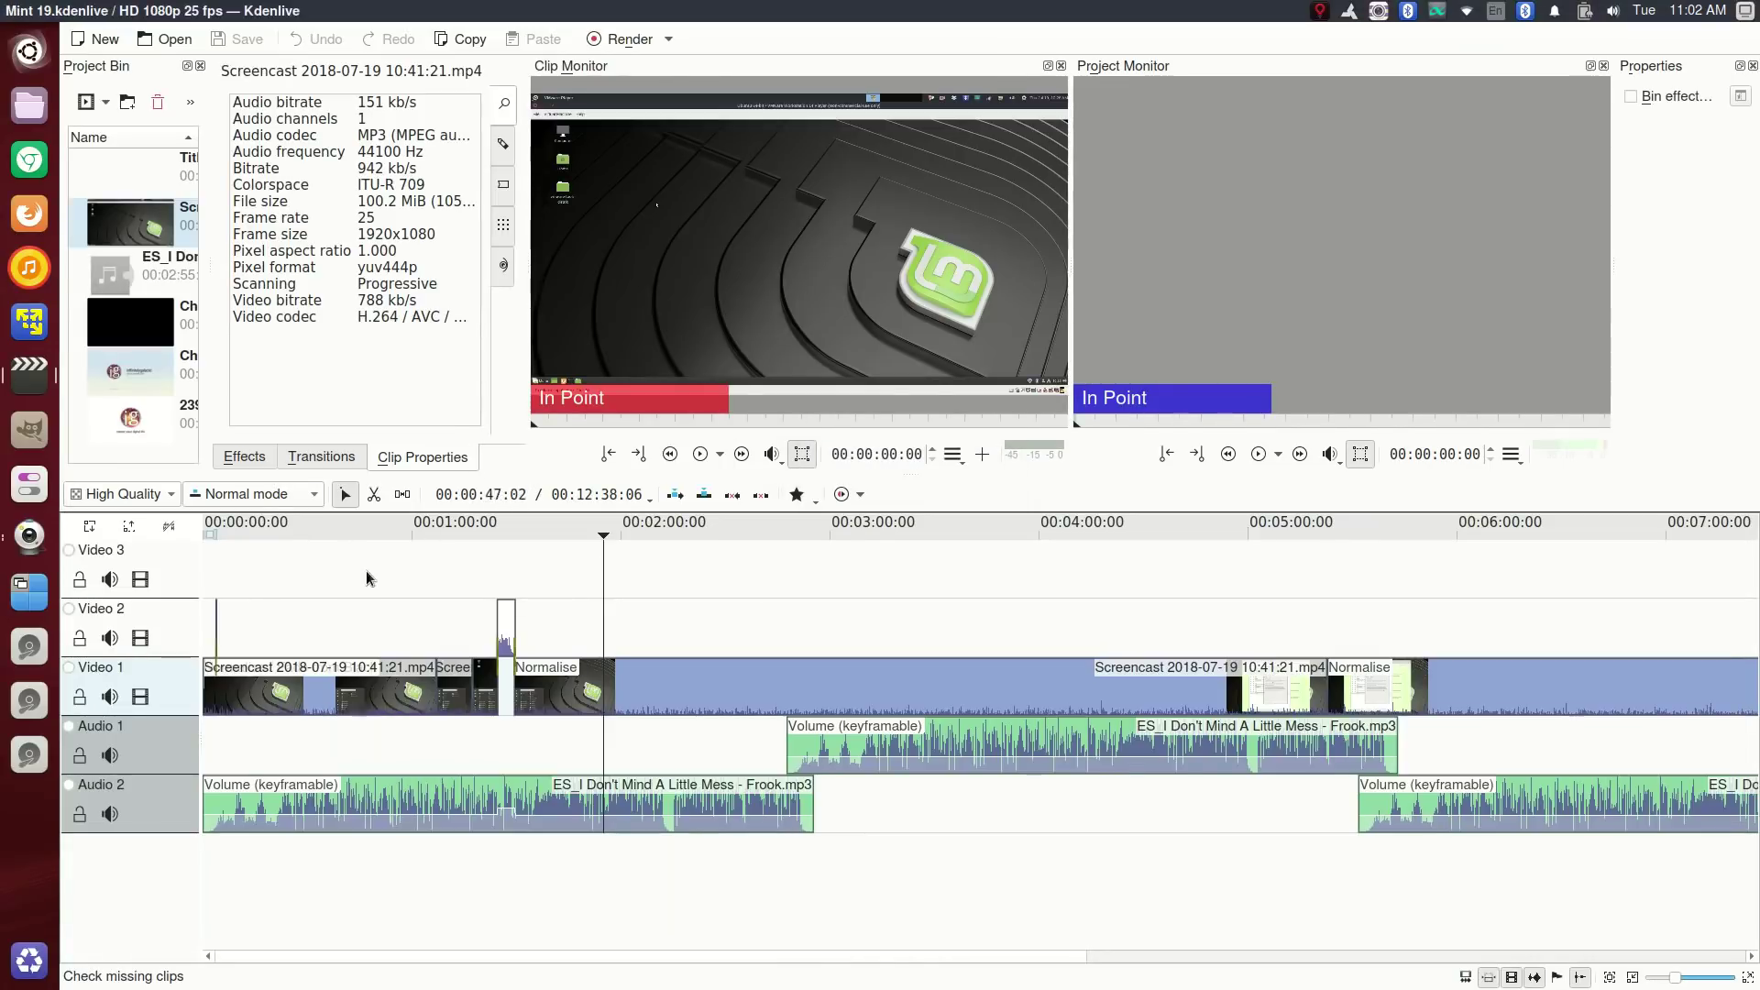
{"action": "left_click", "coordinate": [247, 457]}
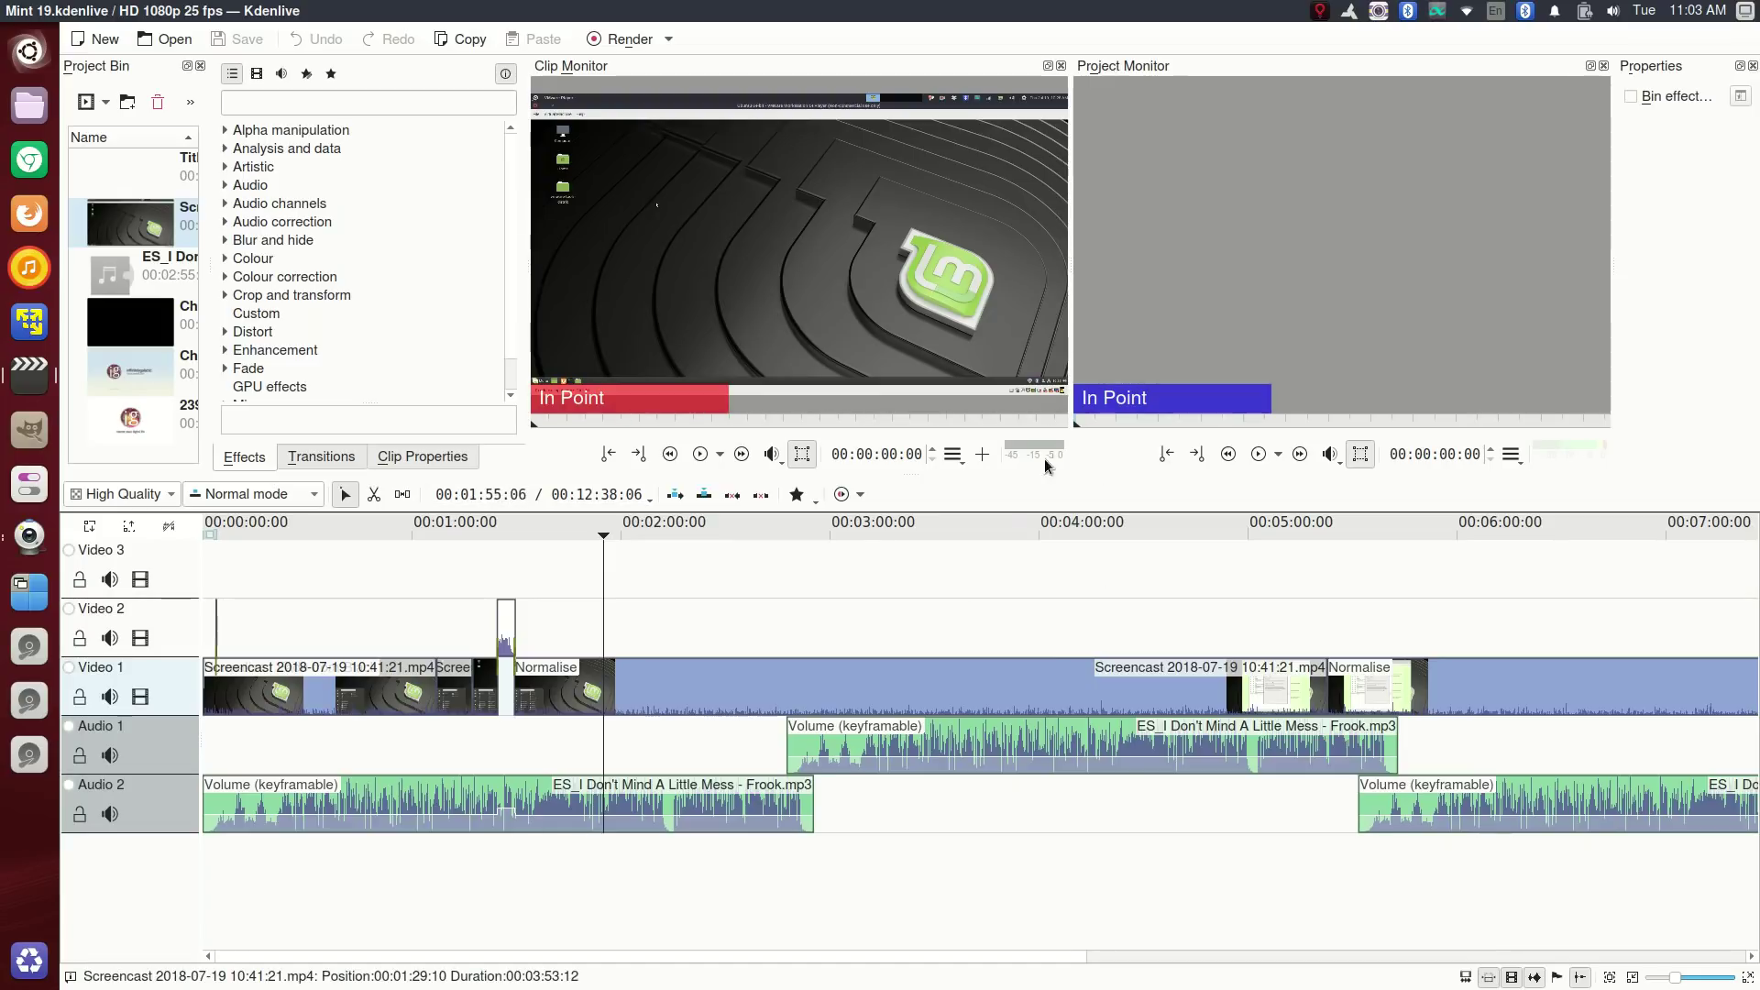
{"action": "key", "text": "alt"}
{"action": "type", "text": "gimp"}
{"action": "key", "text": "BackSpace"}
{"action": "key", "text": "BackSpace"}
{"action": "key", "text": "BackSpace"}
{"action": "key", "text": "BackSpace"}
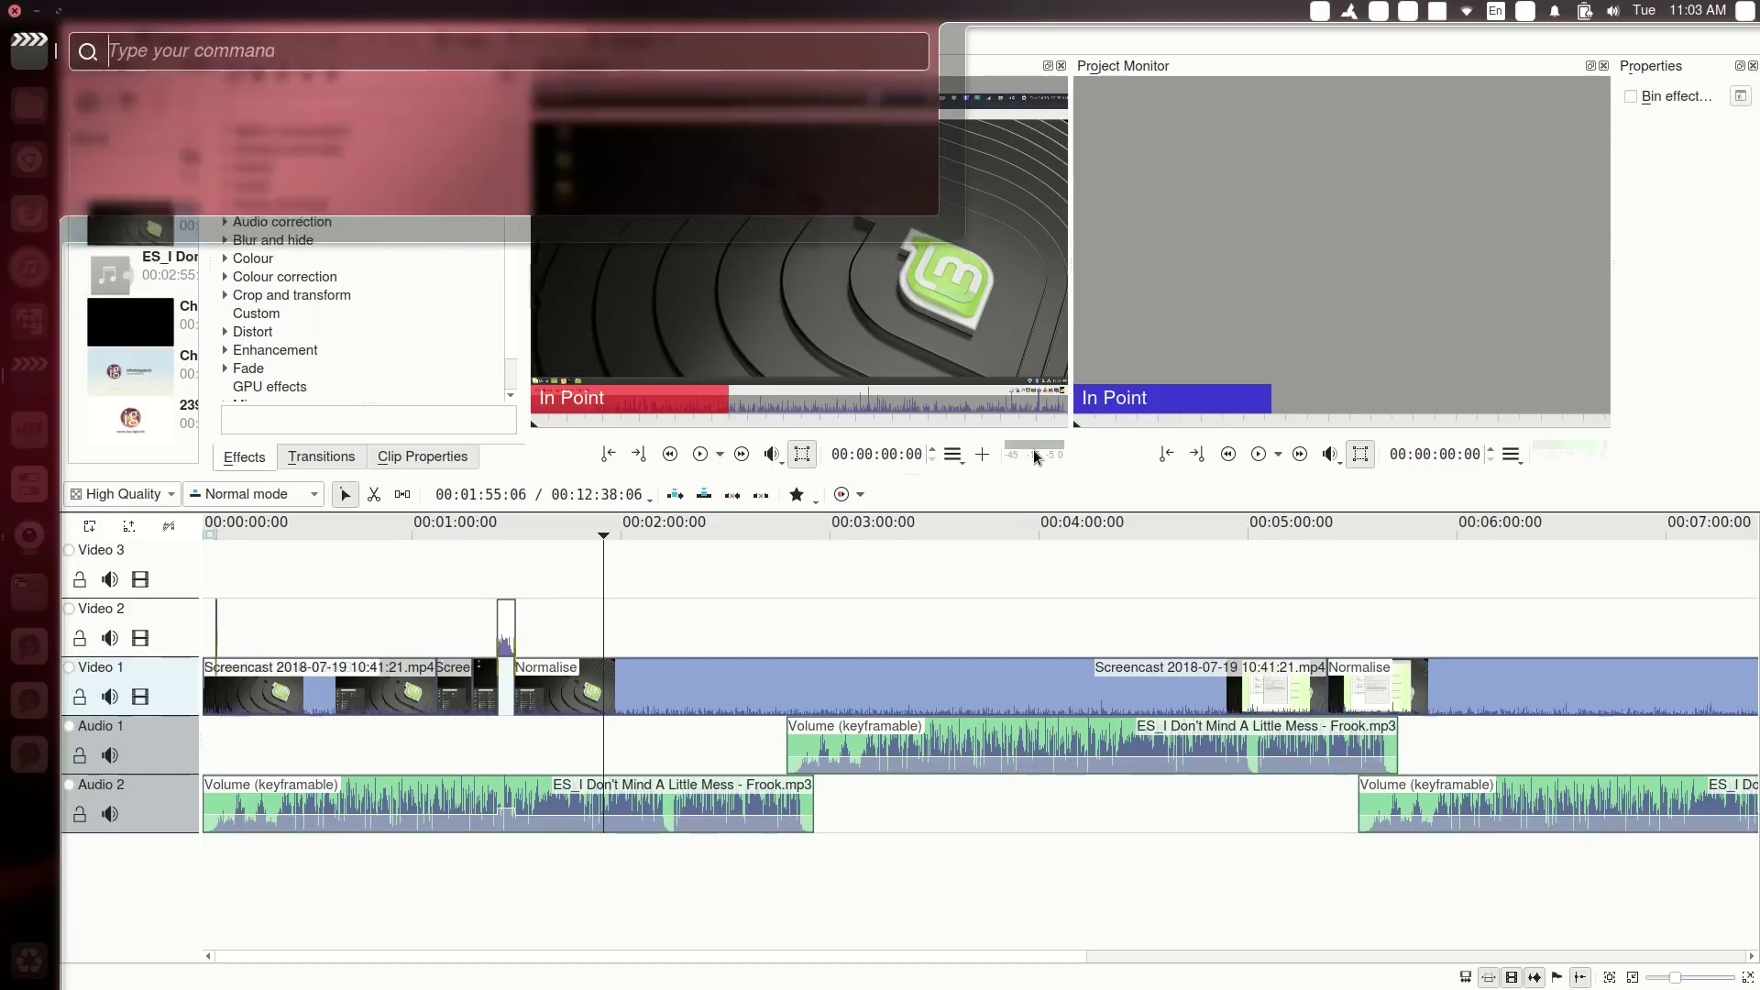
Search the Dash for "gimp" and launch GNU Image Manipulation Program
{"action": "key", "text": "super"}
{"action": "type", "text": "gimp"}
{"action": "key", "text": "Return"}
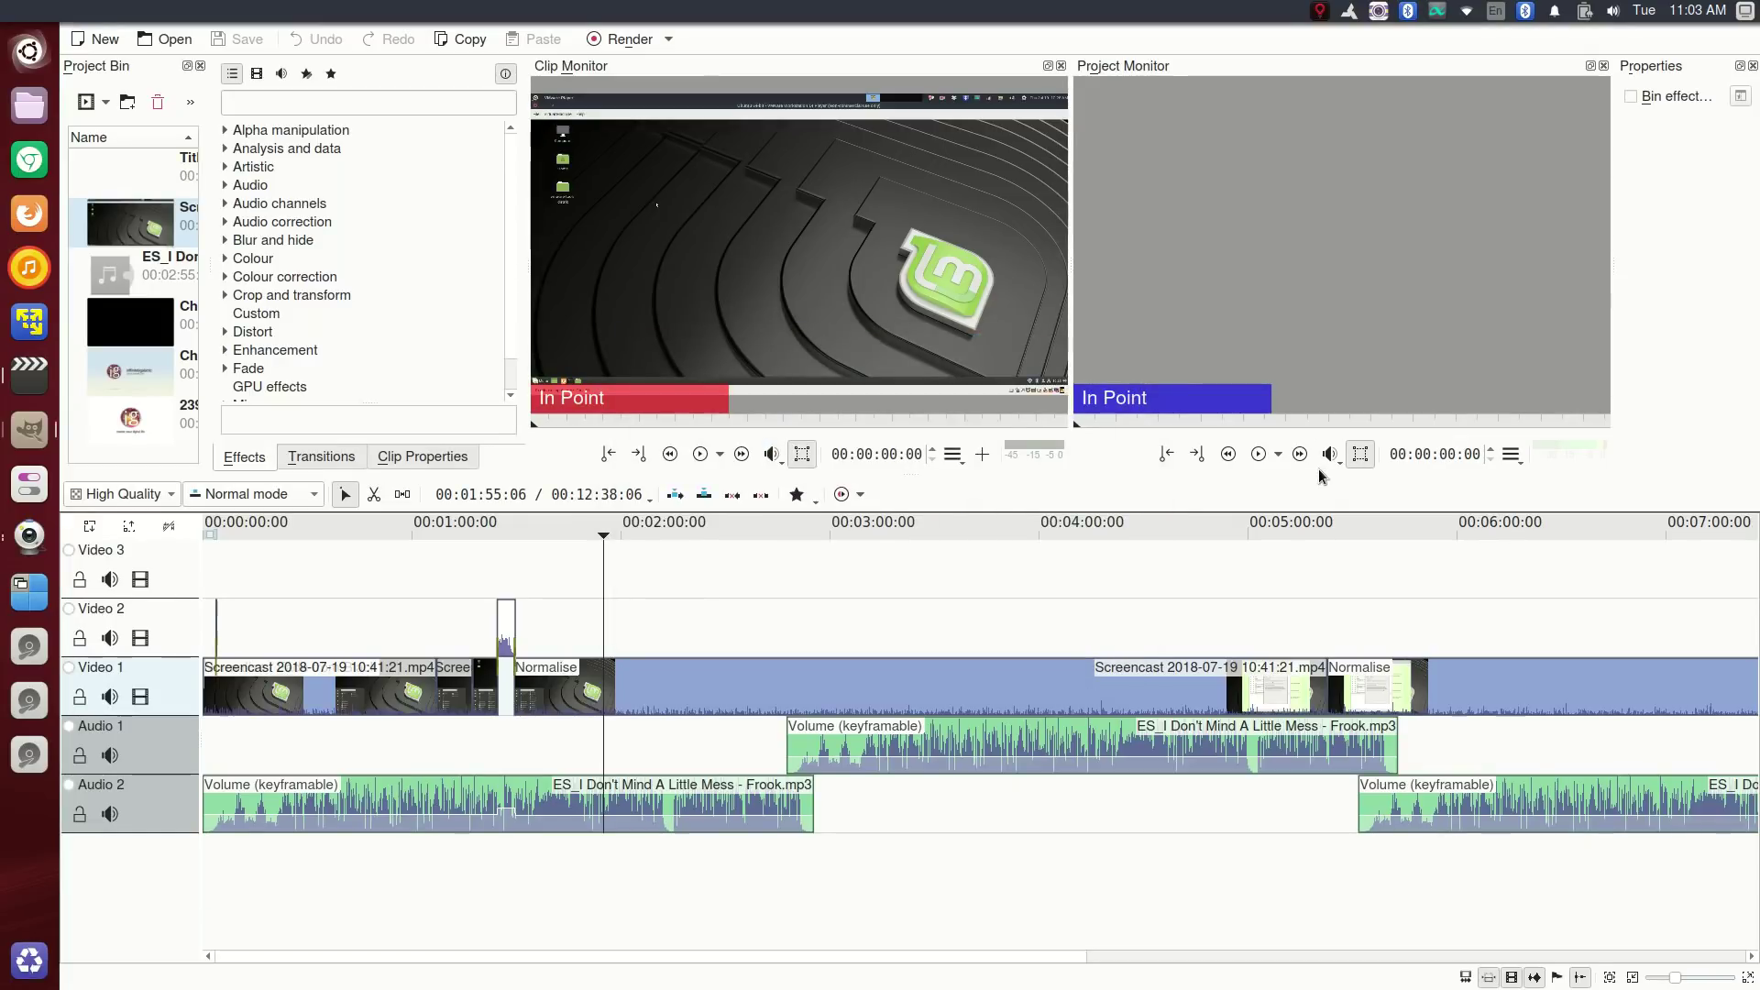
Clear the Dash search and look through its applications, files, video and music categories before closing it
{"action": "key", "text": "super"}
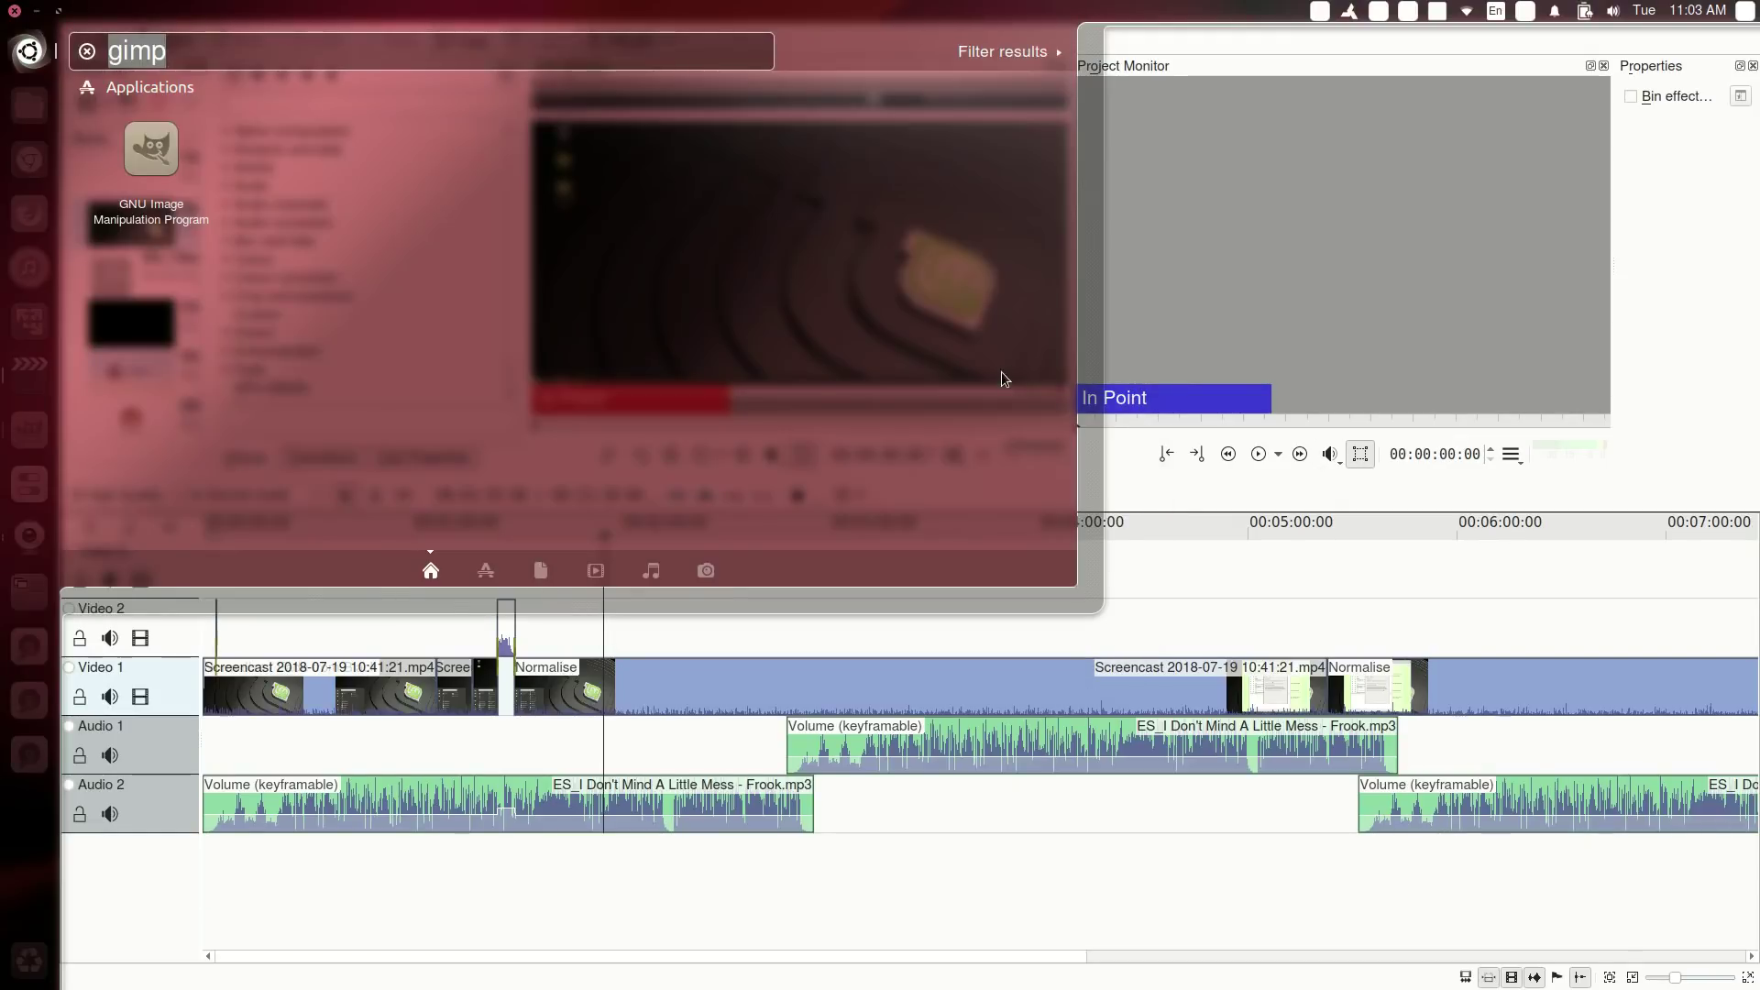
{"action": "key", "text": "BackSpace"}
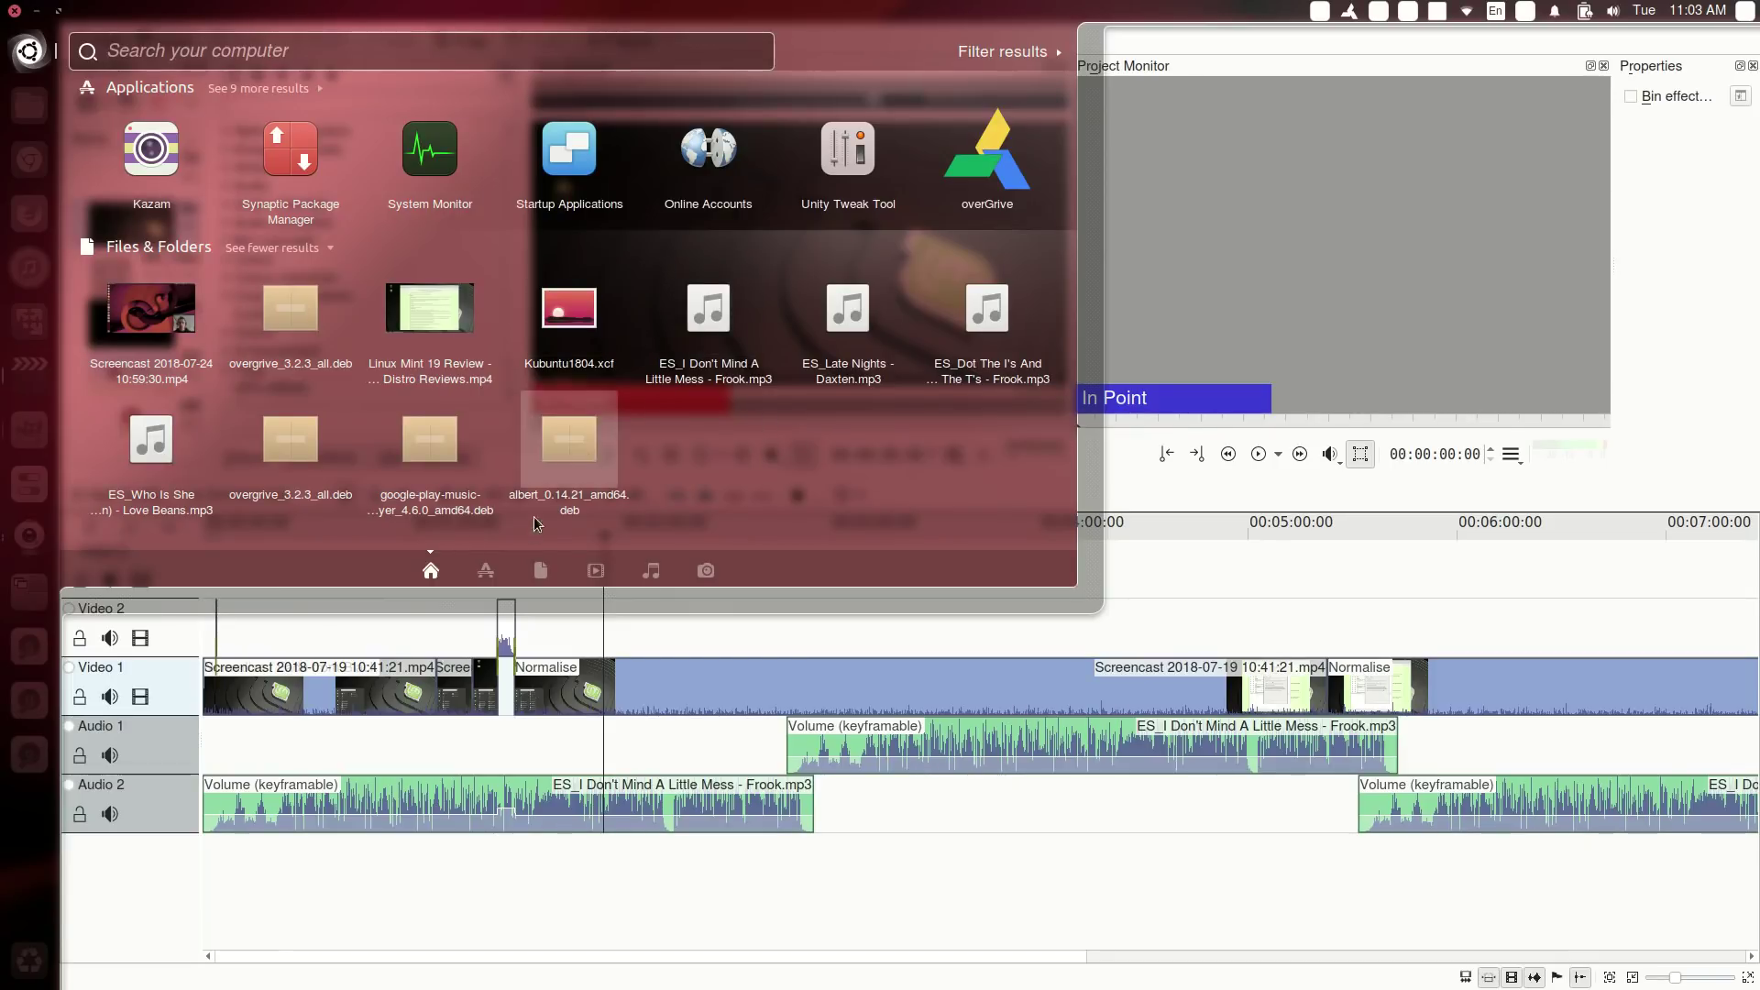
{"action": "left_click", "coordinate": [485, 570]}
{"action": "left_click", "coordinate": [541, 570]}
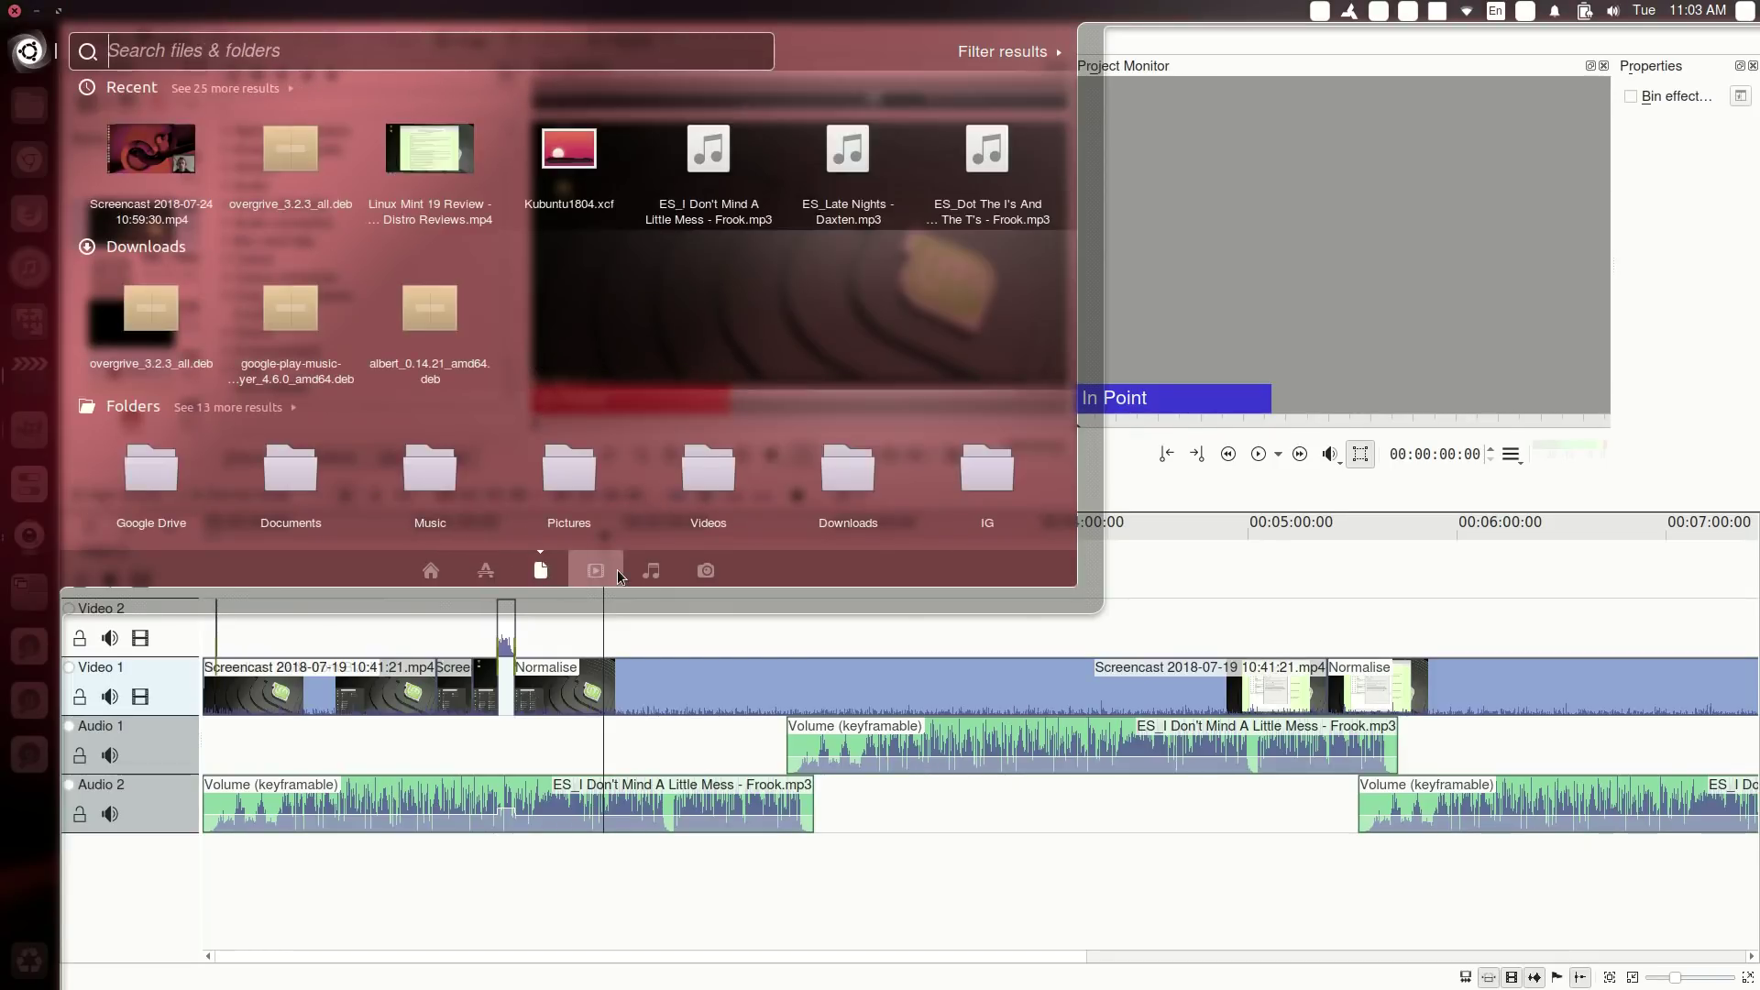
{"action": "left_click", "coordinate": [618, 570]}
{"action": "left_click", "coordinate": [651, 572]}
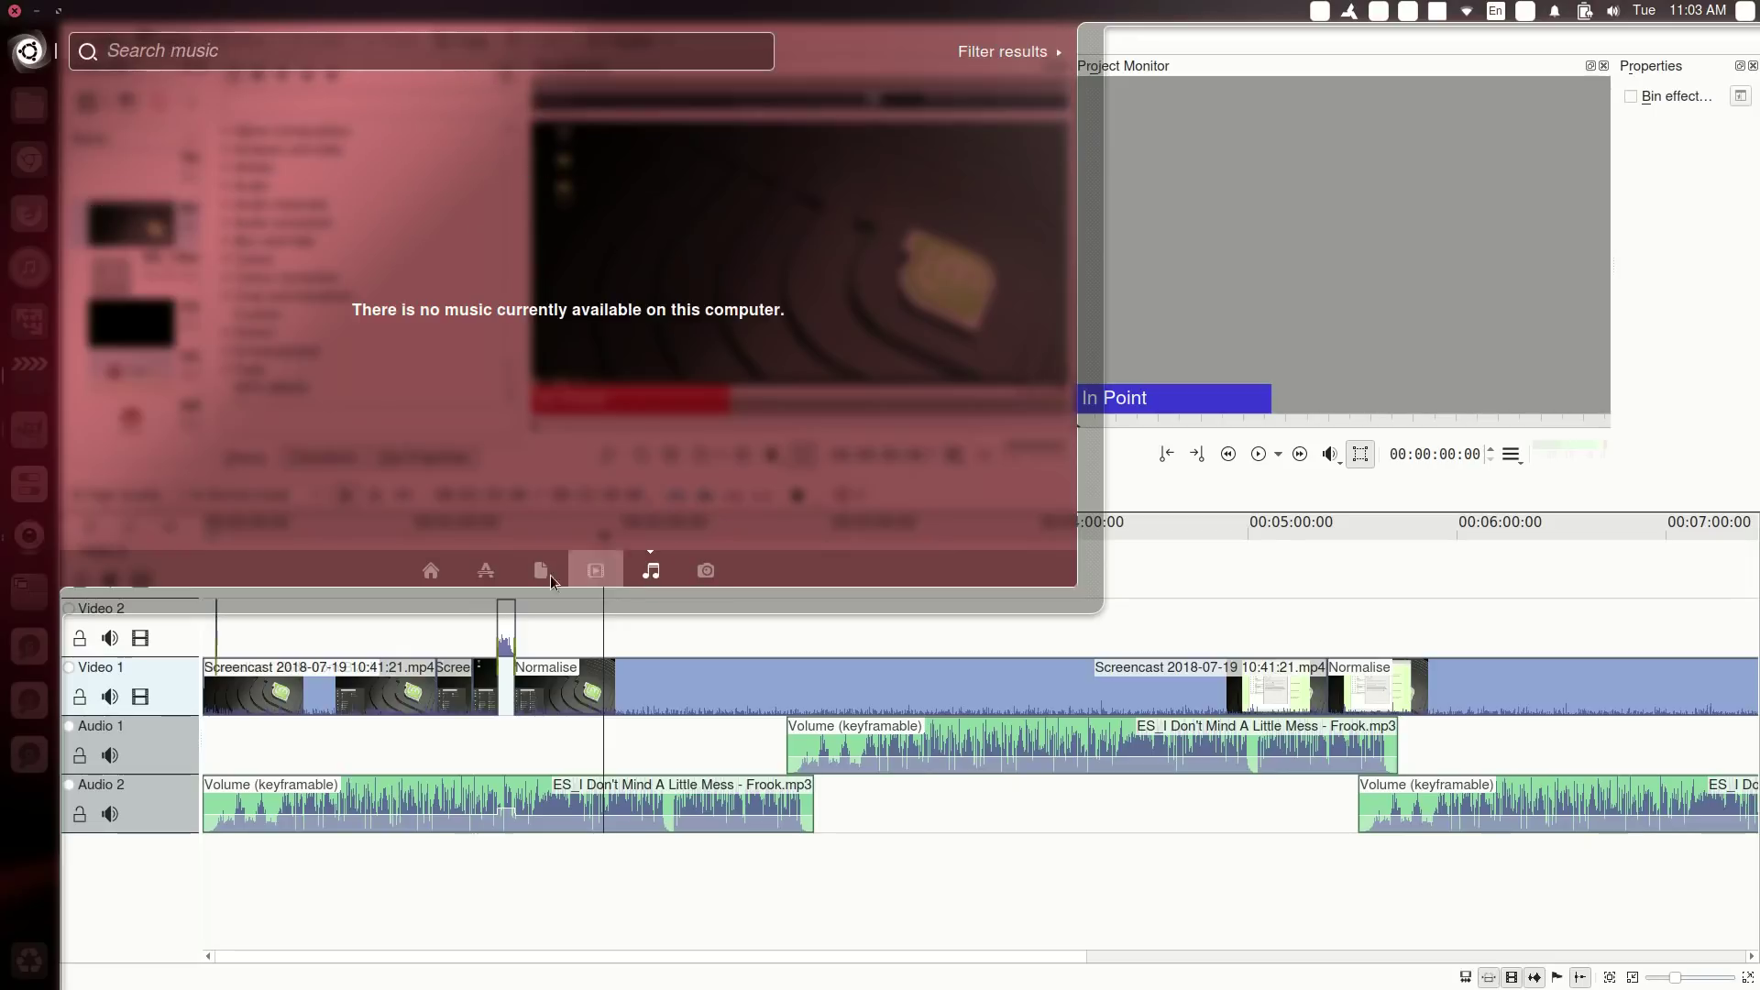
{"action": "left_click", "coordinate": [444, 578]}
{"action": "key", "text": "Escape"}
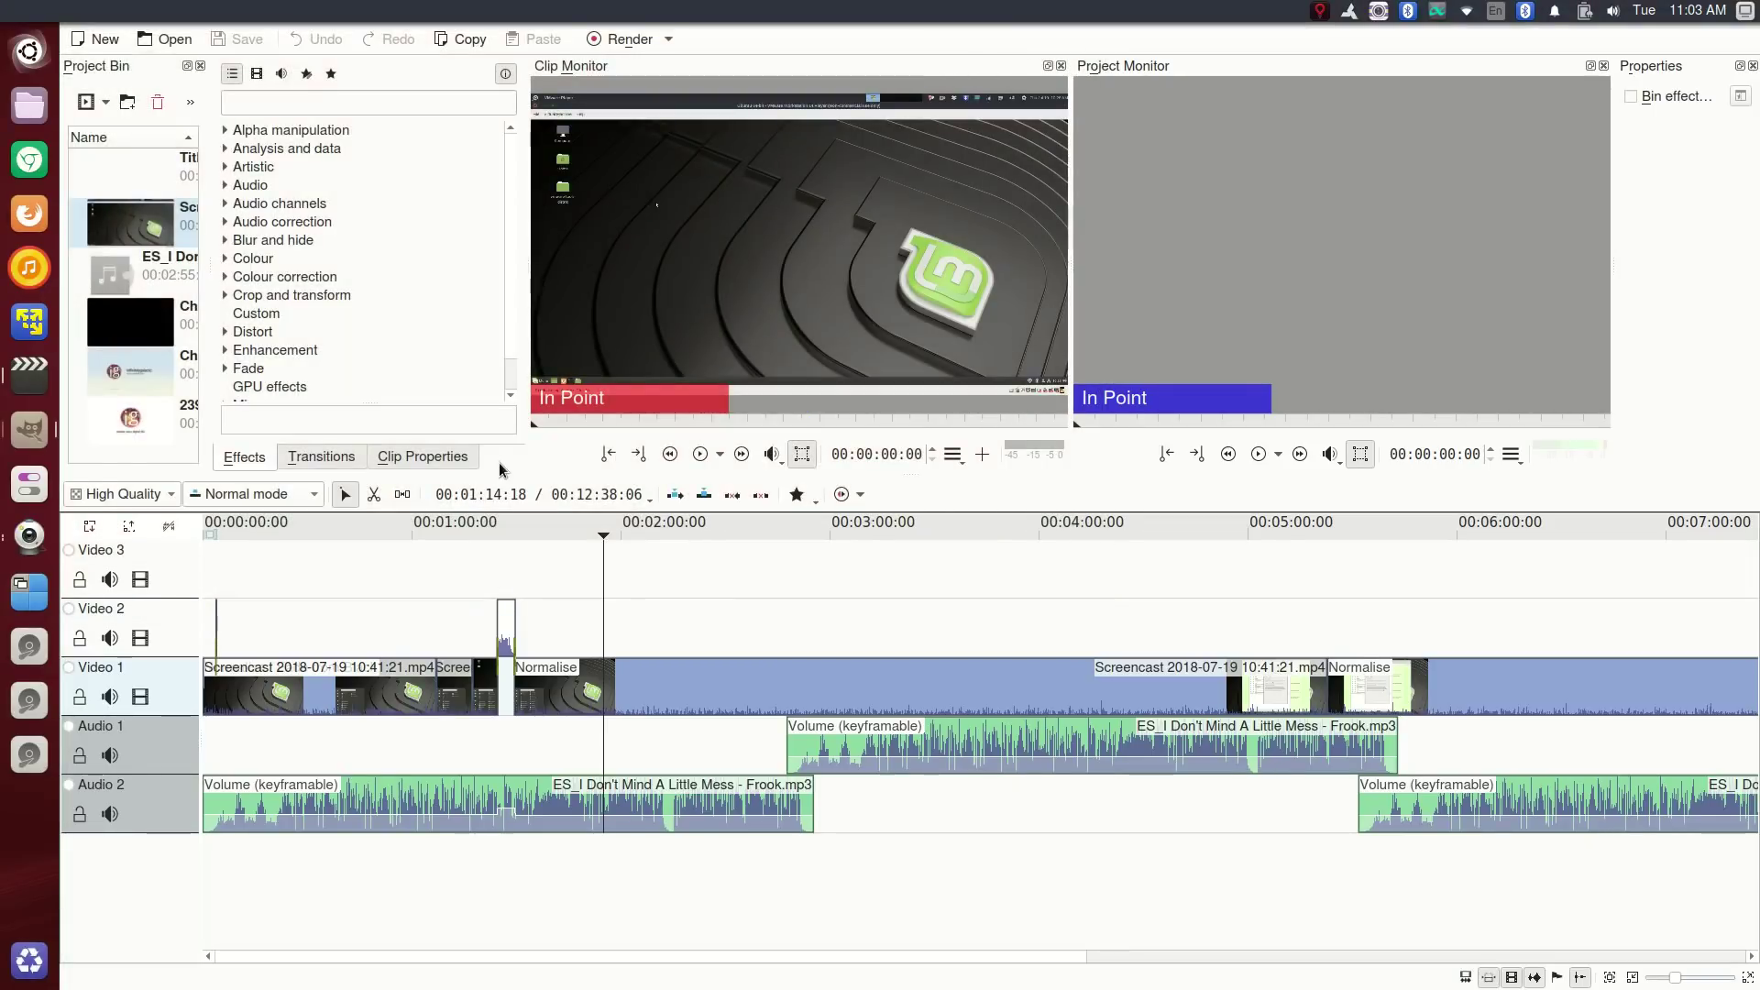
Search the Dash for "writer" and clear the search
{"action": "key", "text": "super"}
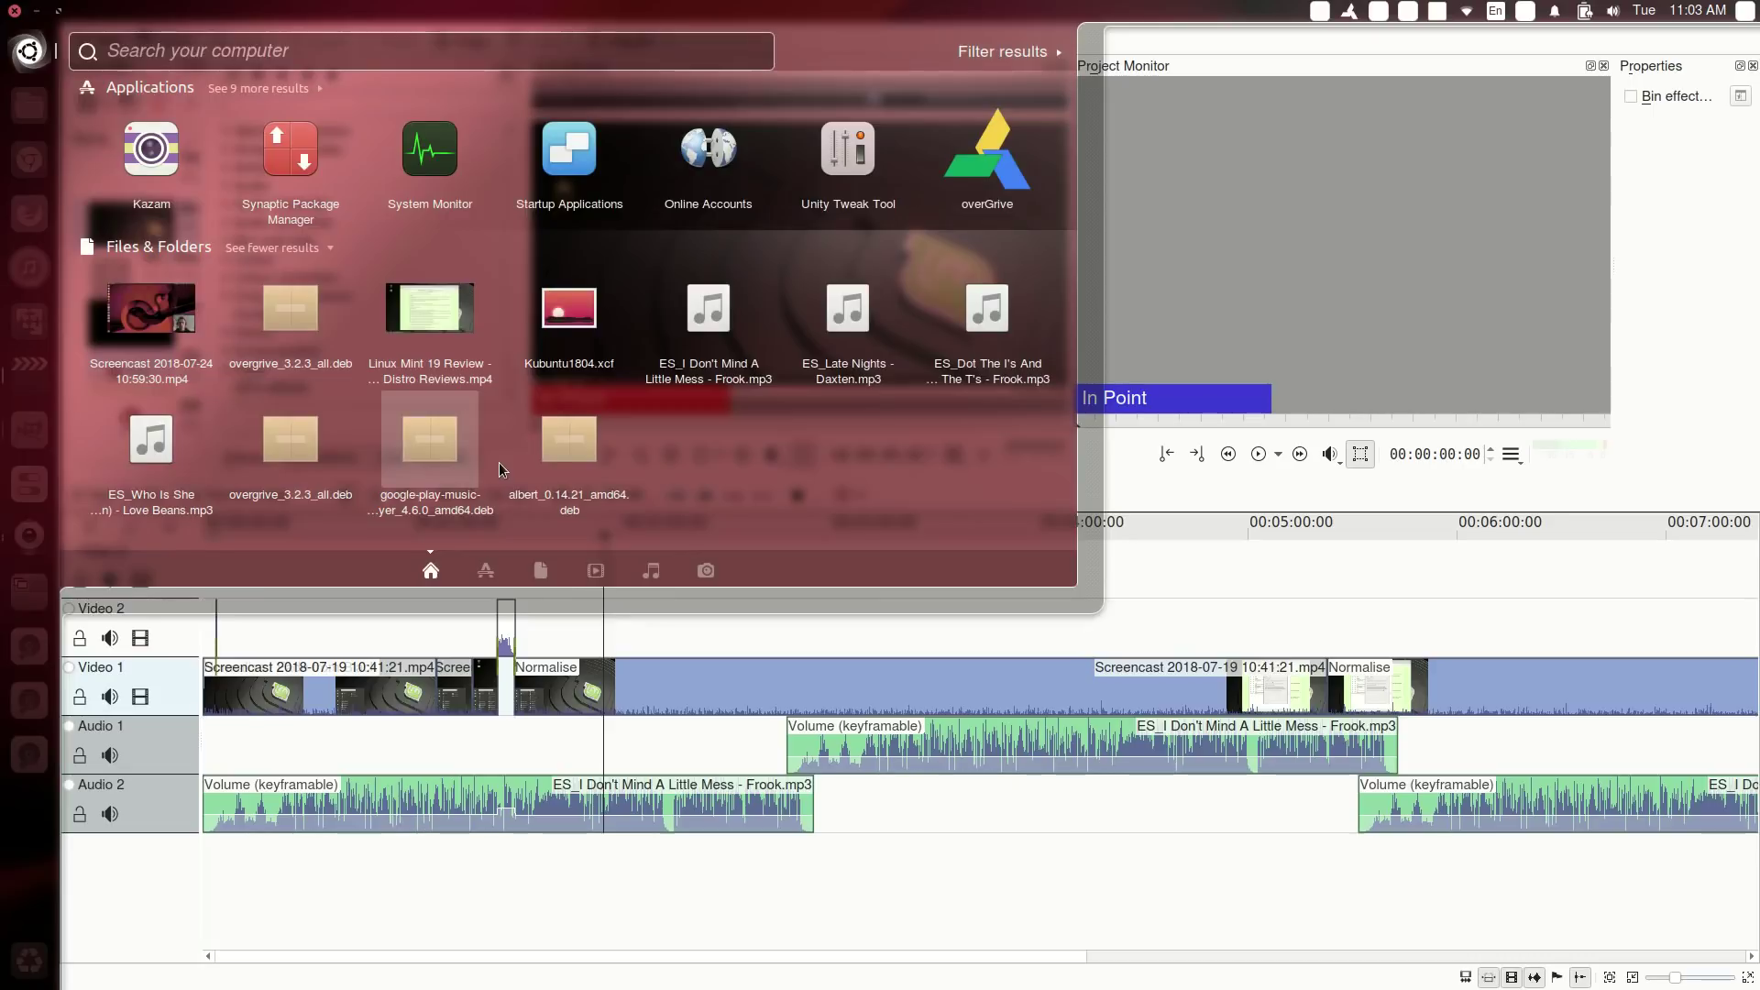
{"action": "type", "text": "Writer"}
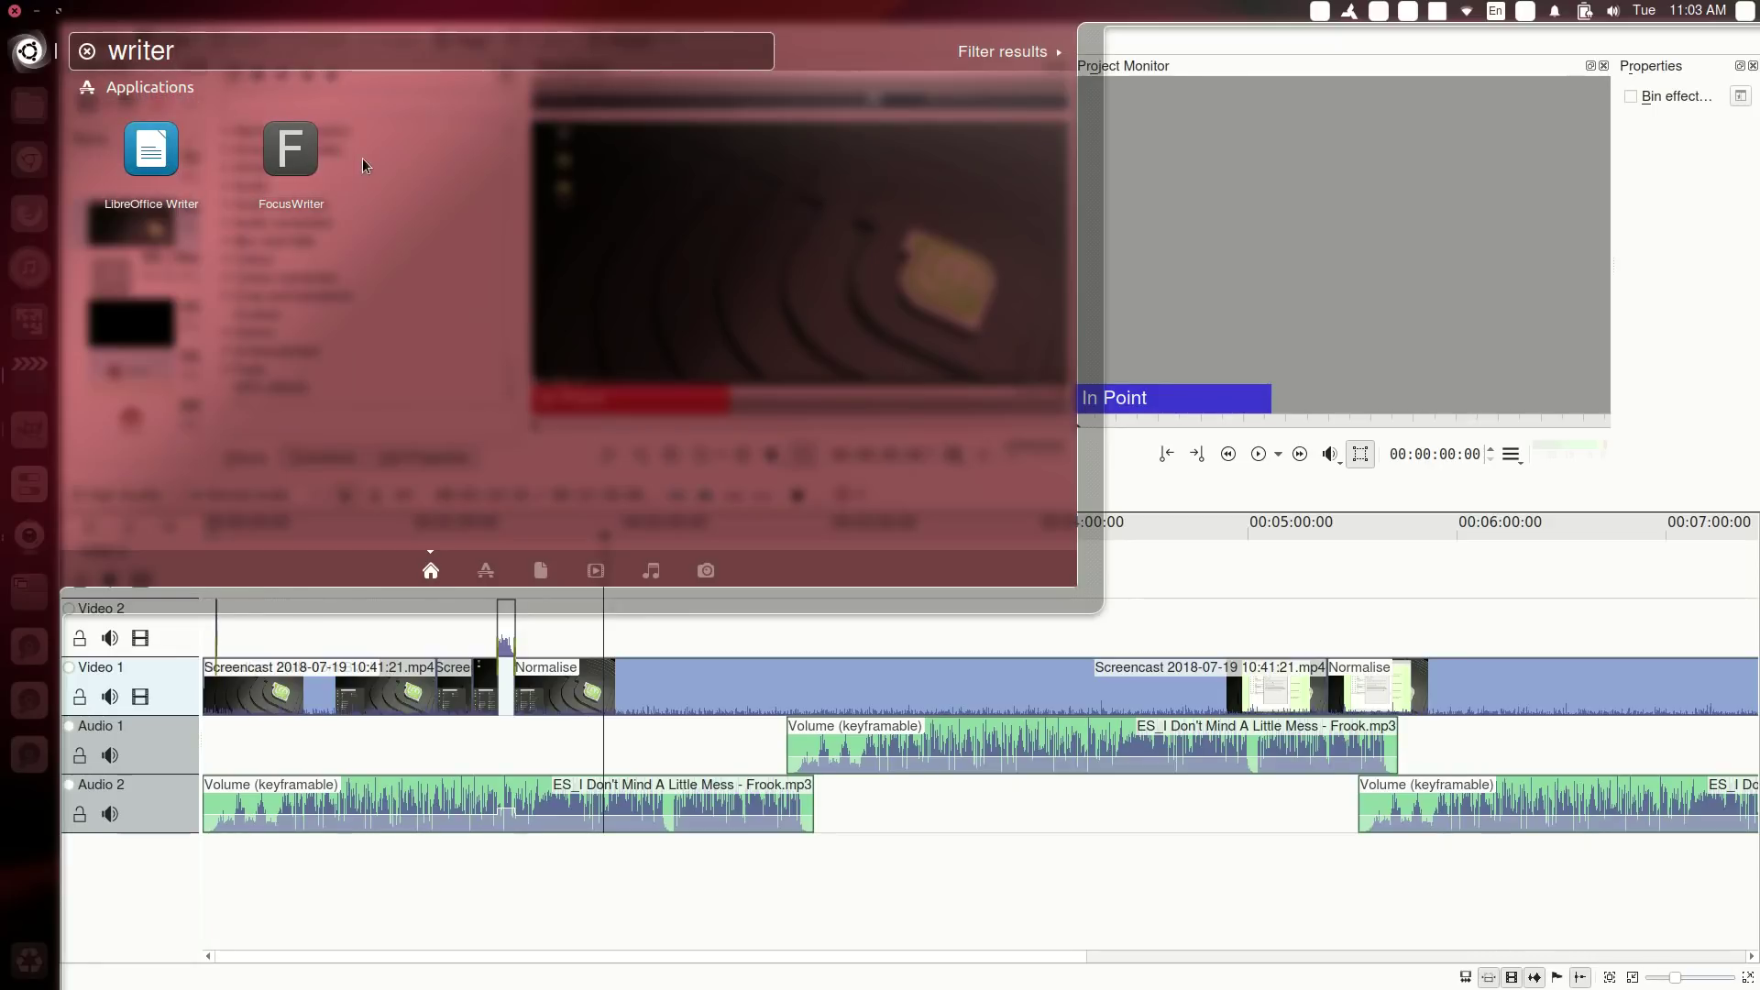
{"action": "double_click", "coordinate": [233, 46]}
{"action": "key", "text": "BackSpace"}
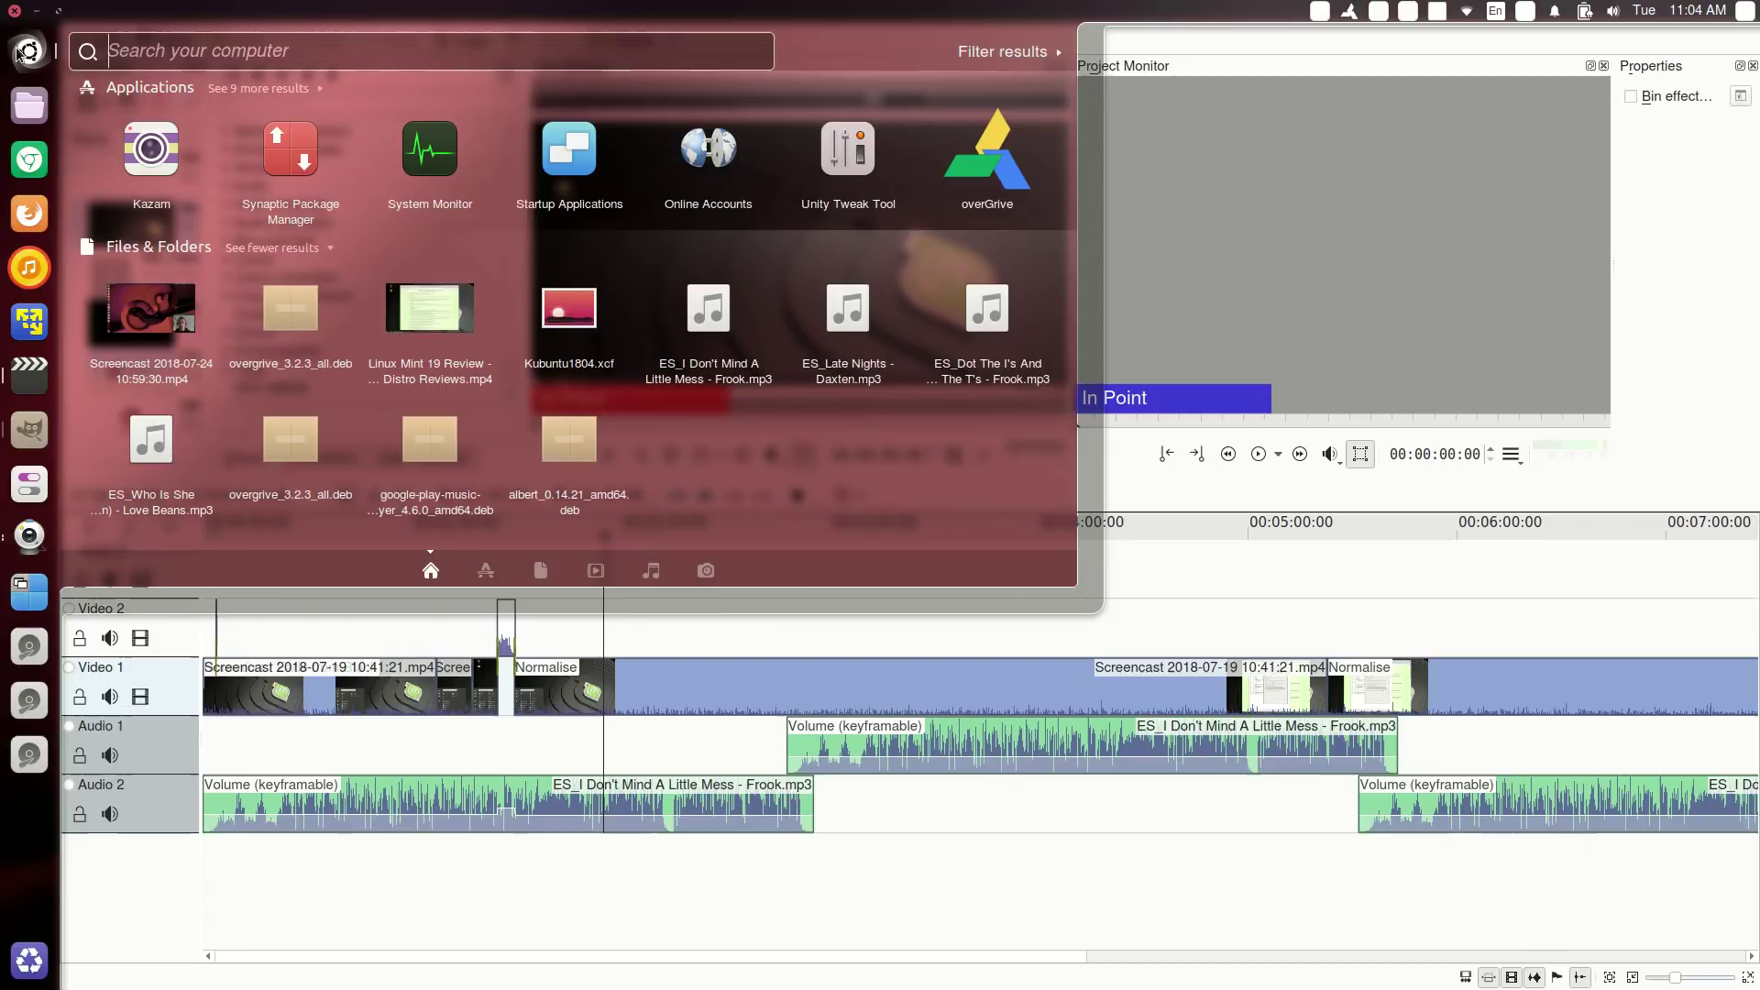
Search the Dash for "mint", clear the search and close the Dash
{"action": "type", "text": "mint"}
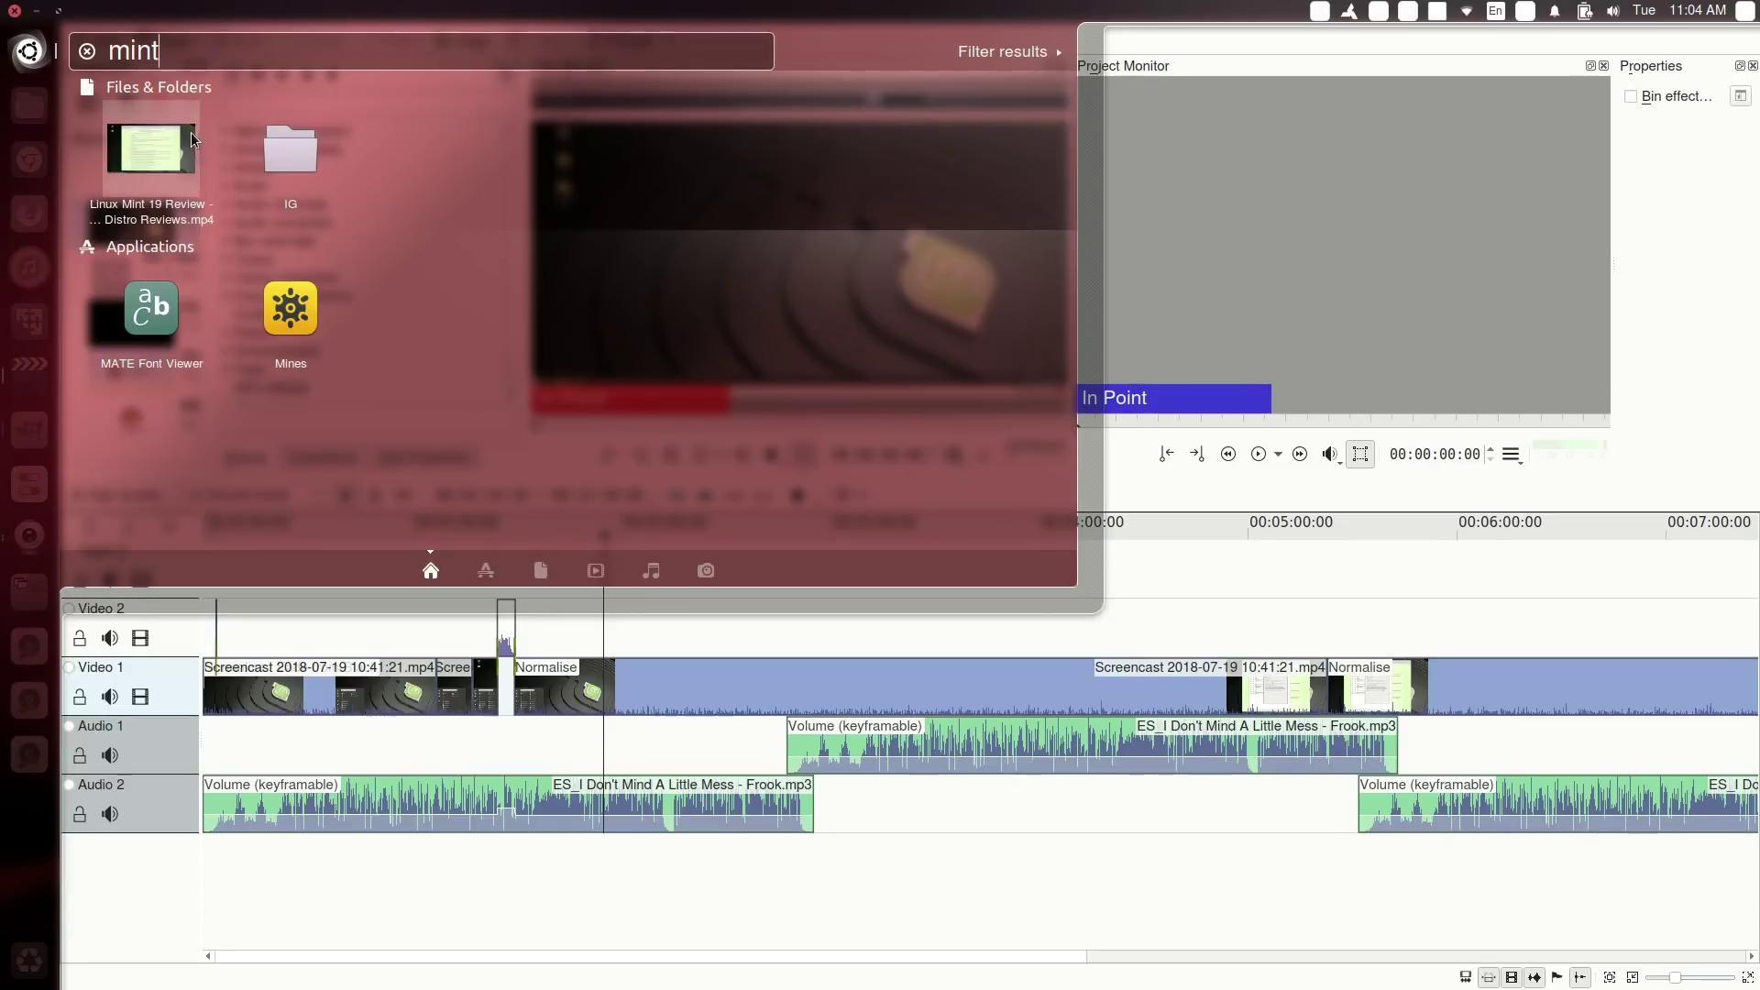
{"action": "left_click", "coordinate": [87, 52]}
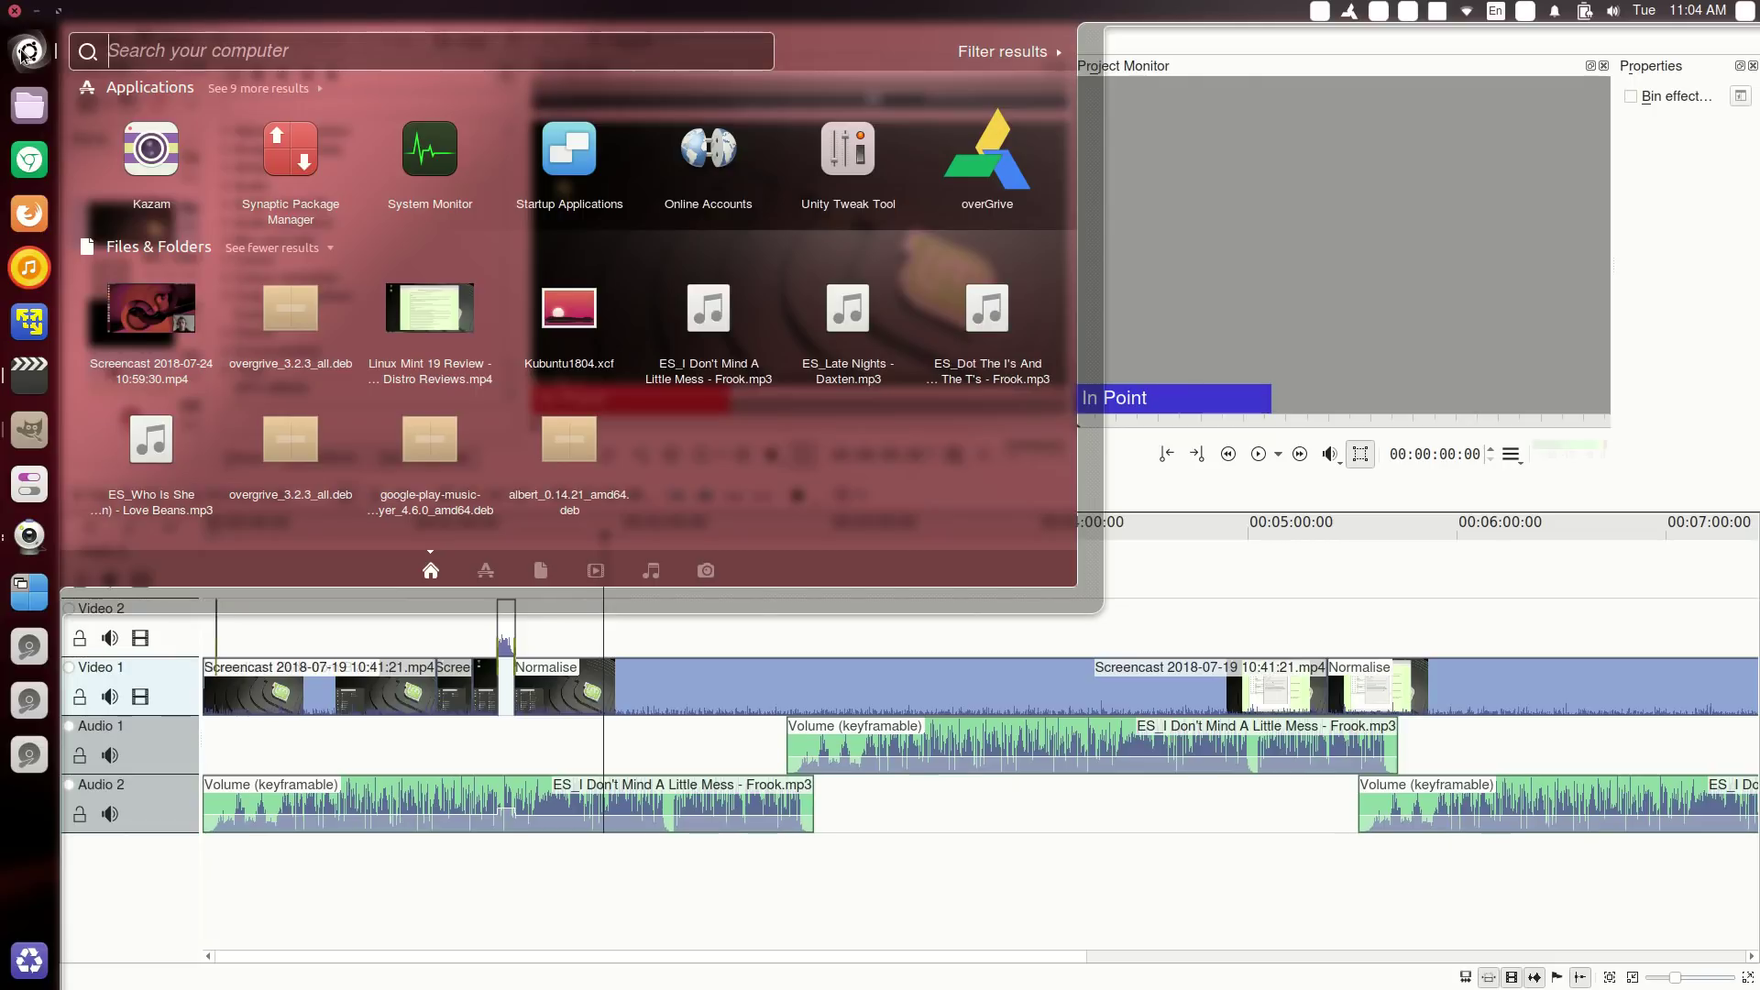
{"action": "left_click", "coordinate": [27, 53]}
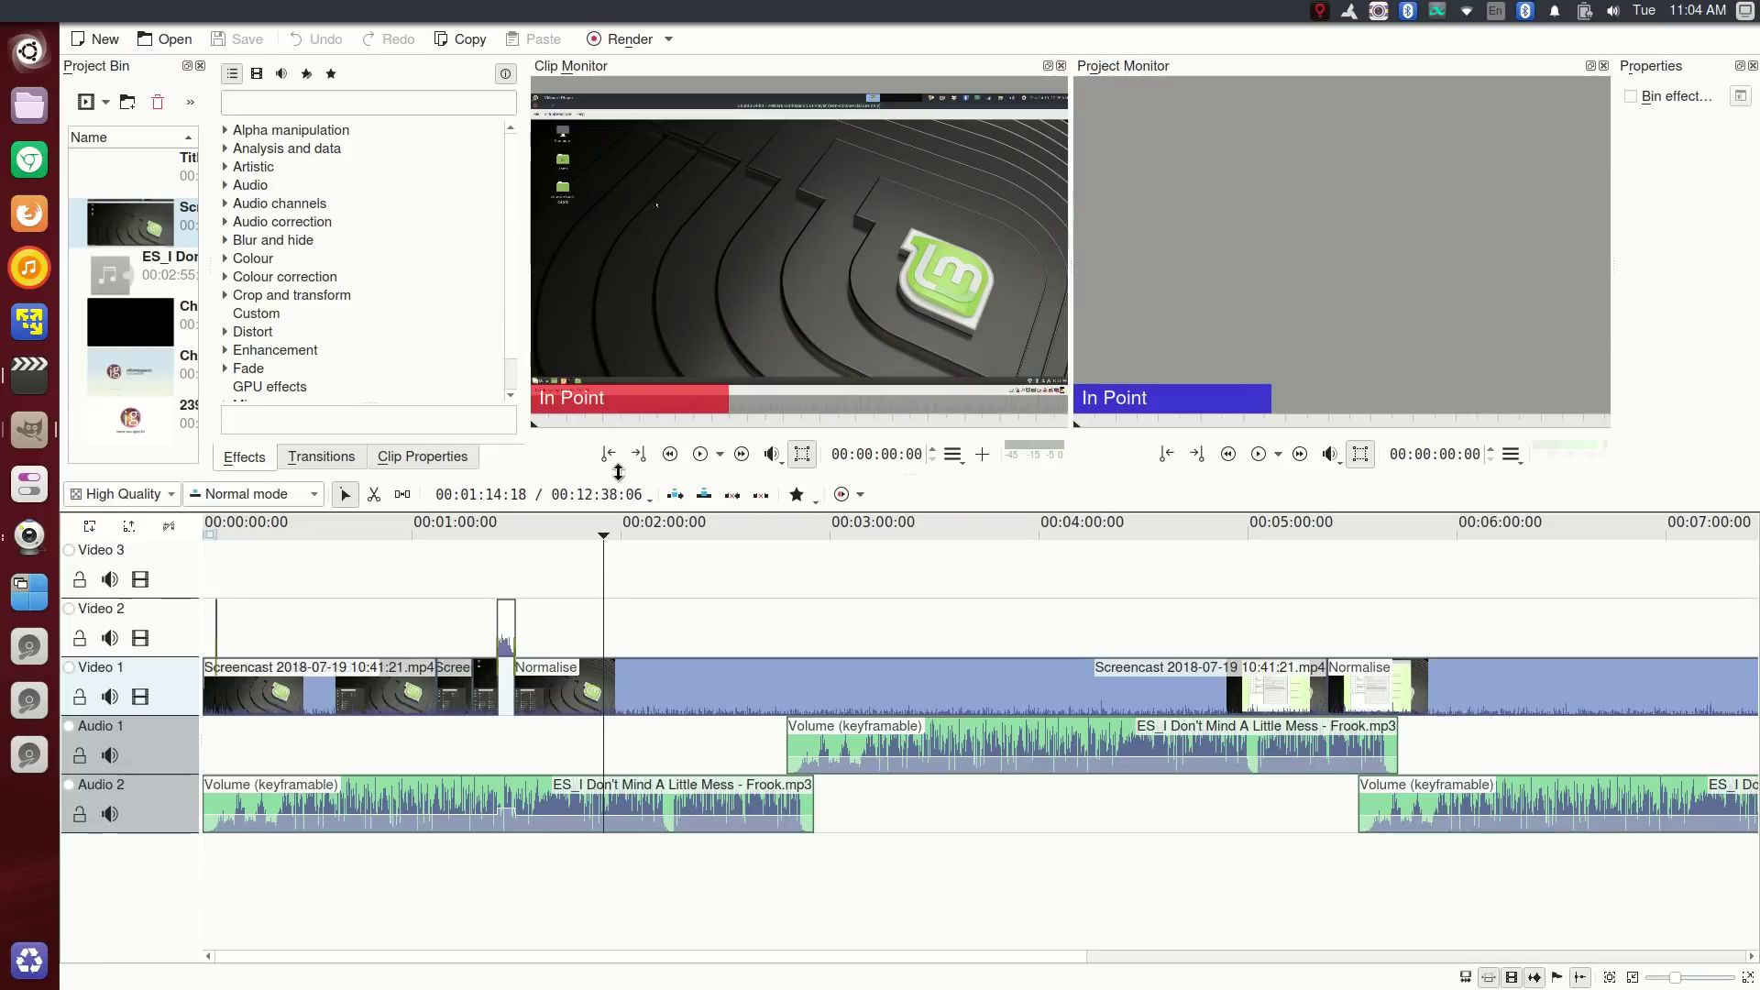
Move the playhead to 00:01:45:13 and add the ES_I Don't Mind A Little Mess - Frook.mp3 clip to Audio 2 at about 00:12:30
{"action": "left_click", "coordinate": [571, 532]}
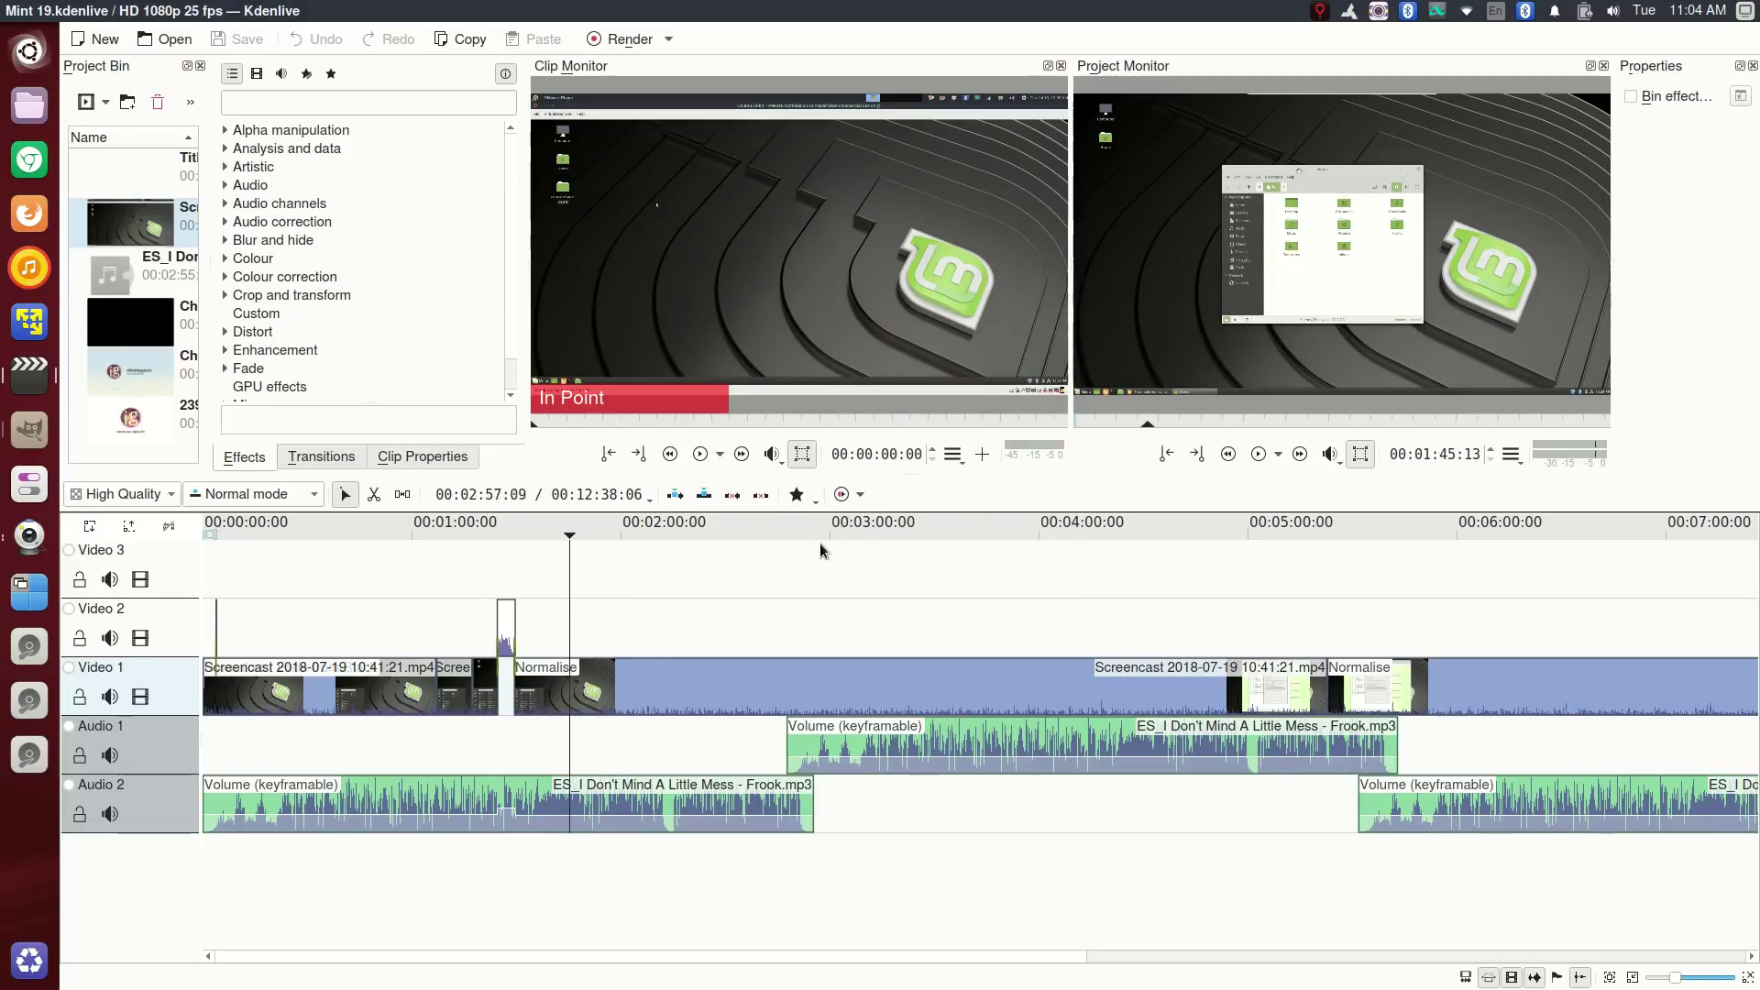
{"action": "scroll", "coordinate": [1161, 809], "scroll_direction": "right", "scroll_amount": 10}
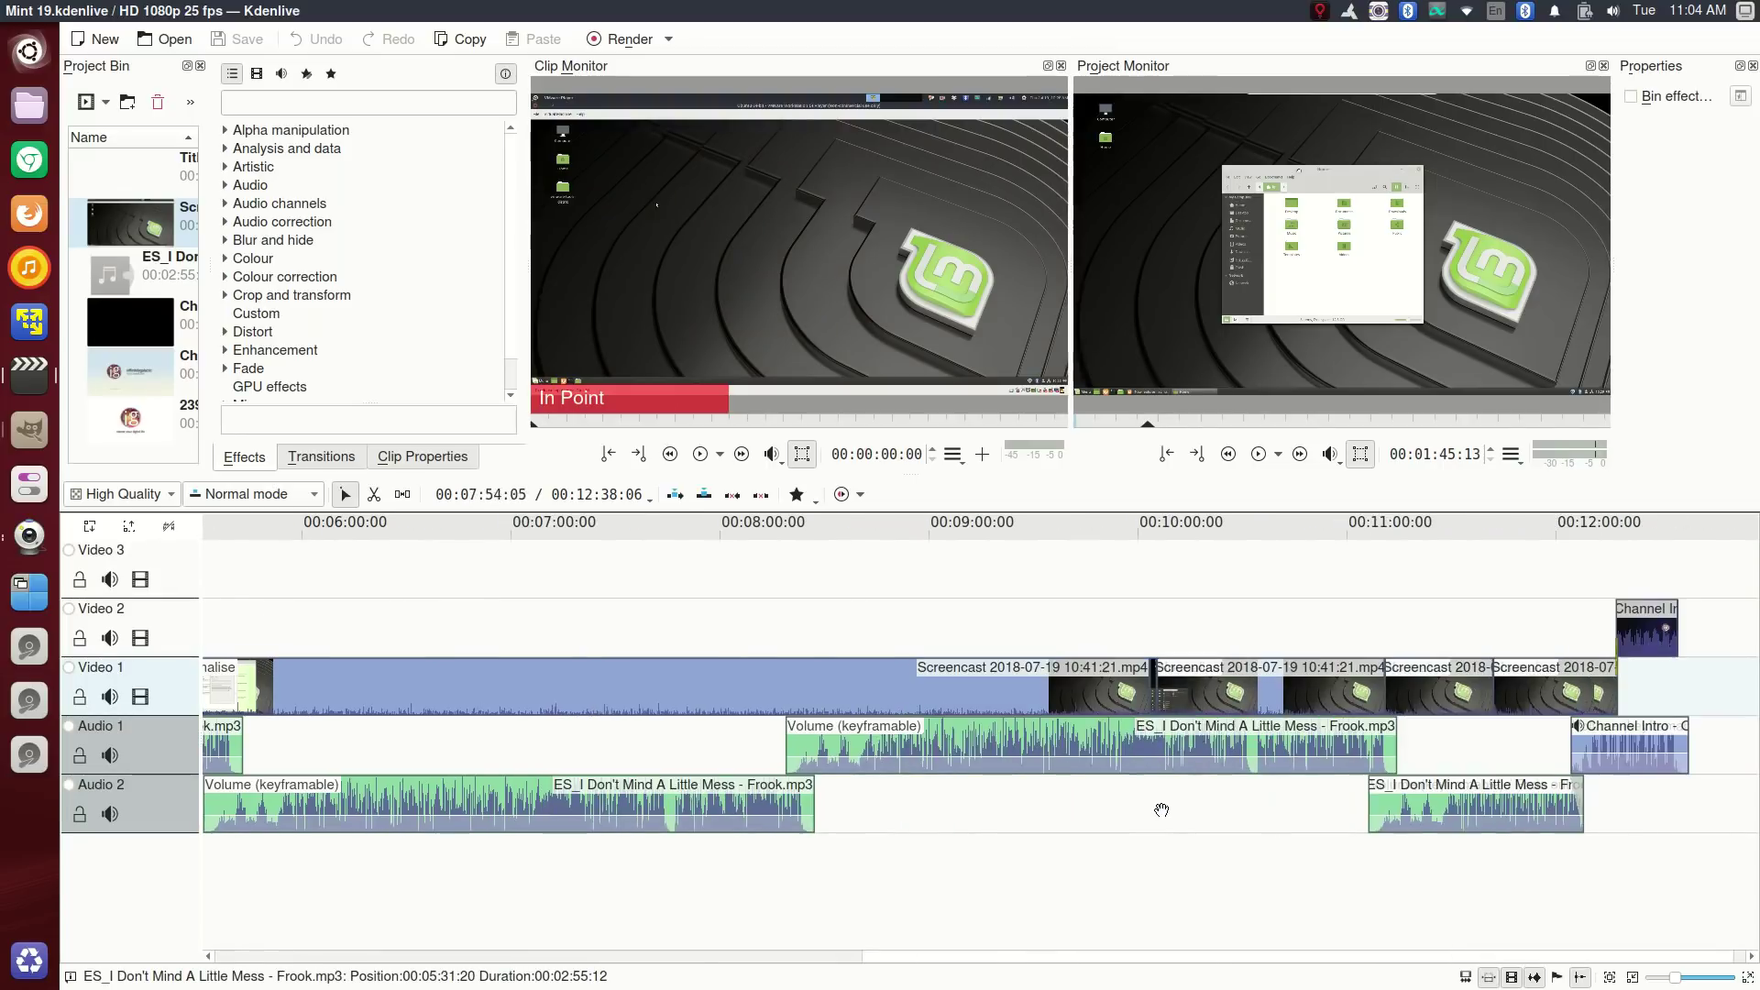
{"action": "scroll", "coordinate": [1161, 809], "scroll_direction": "right", "scroll_amount": 1}
{"action": "left_click_drag", "start_coordinate": [138, 286], "coordinate": [1650, 804]}
{"action": "scroll", "coordinate": [1536, 837], "scroll_direction": "right", "scroll_amount": 5}
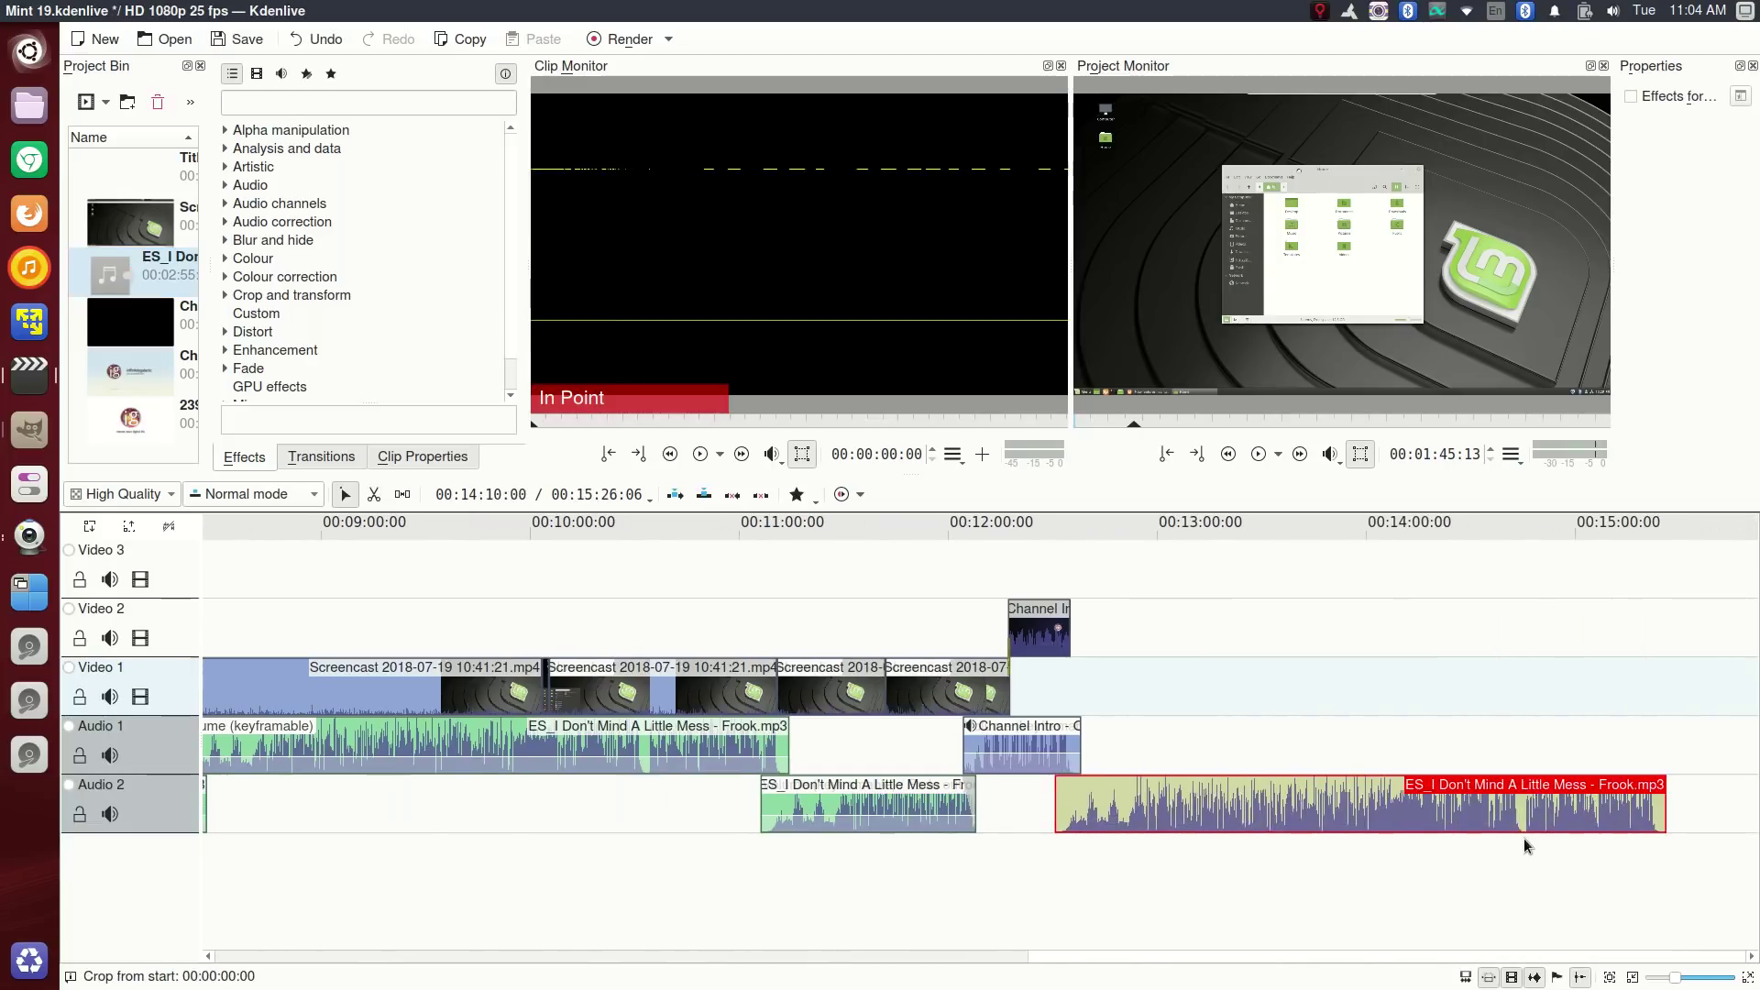
Apply the Volume (keyframable) audio correction effect to the newly added Audio 2 music clip and undo it
{"action": "left_click", "coordinate": [228, 223]}
{"action": "scroll", "coordinate": [234, 225], "scroll_direction": "down", "scroll_amount": 2}
{"action": "left_click", "coordinate": [264, 214]}
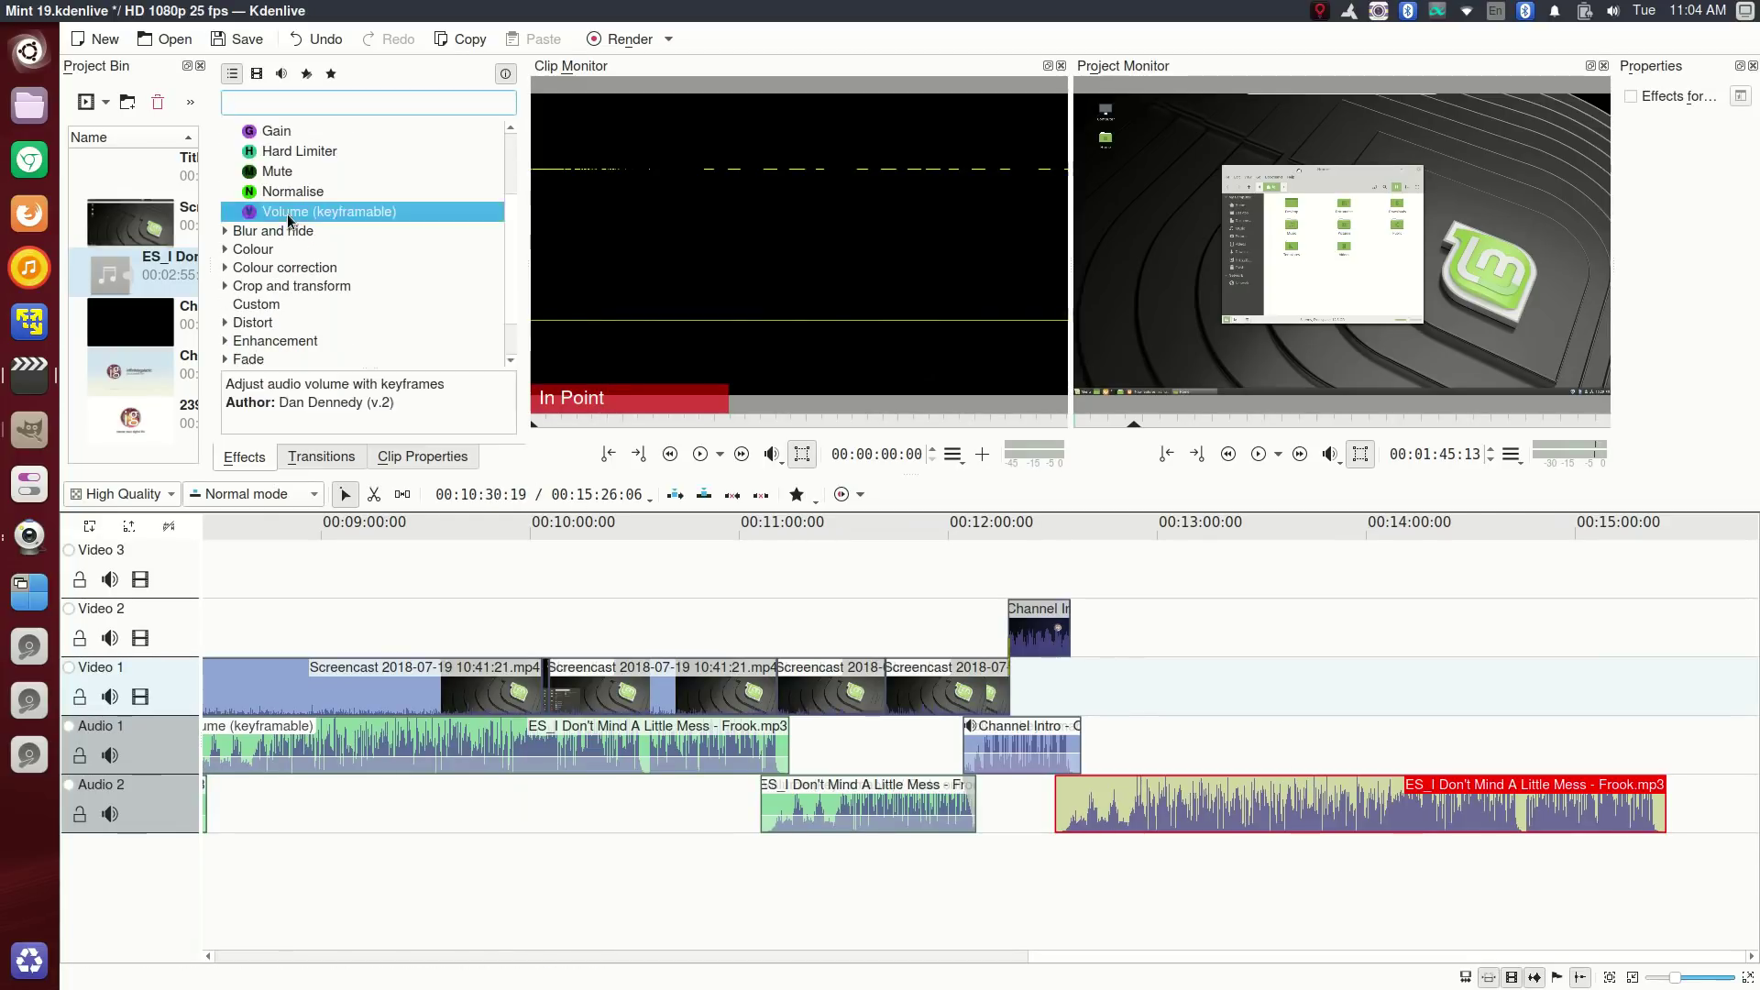
{"action": "left_click_drag", "start_coordinate": [261, 216], "coordinate": [1324, 797]}
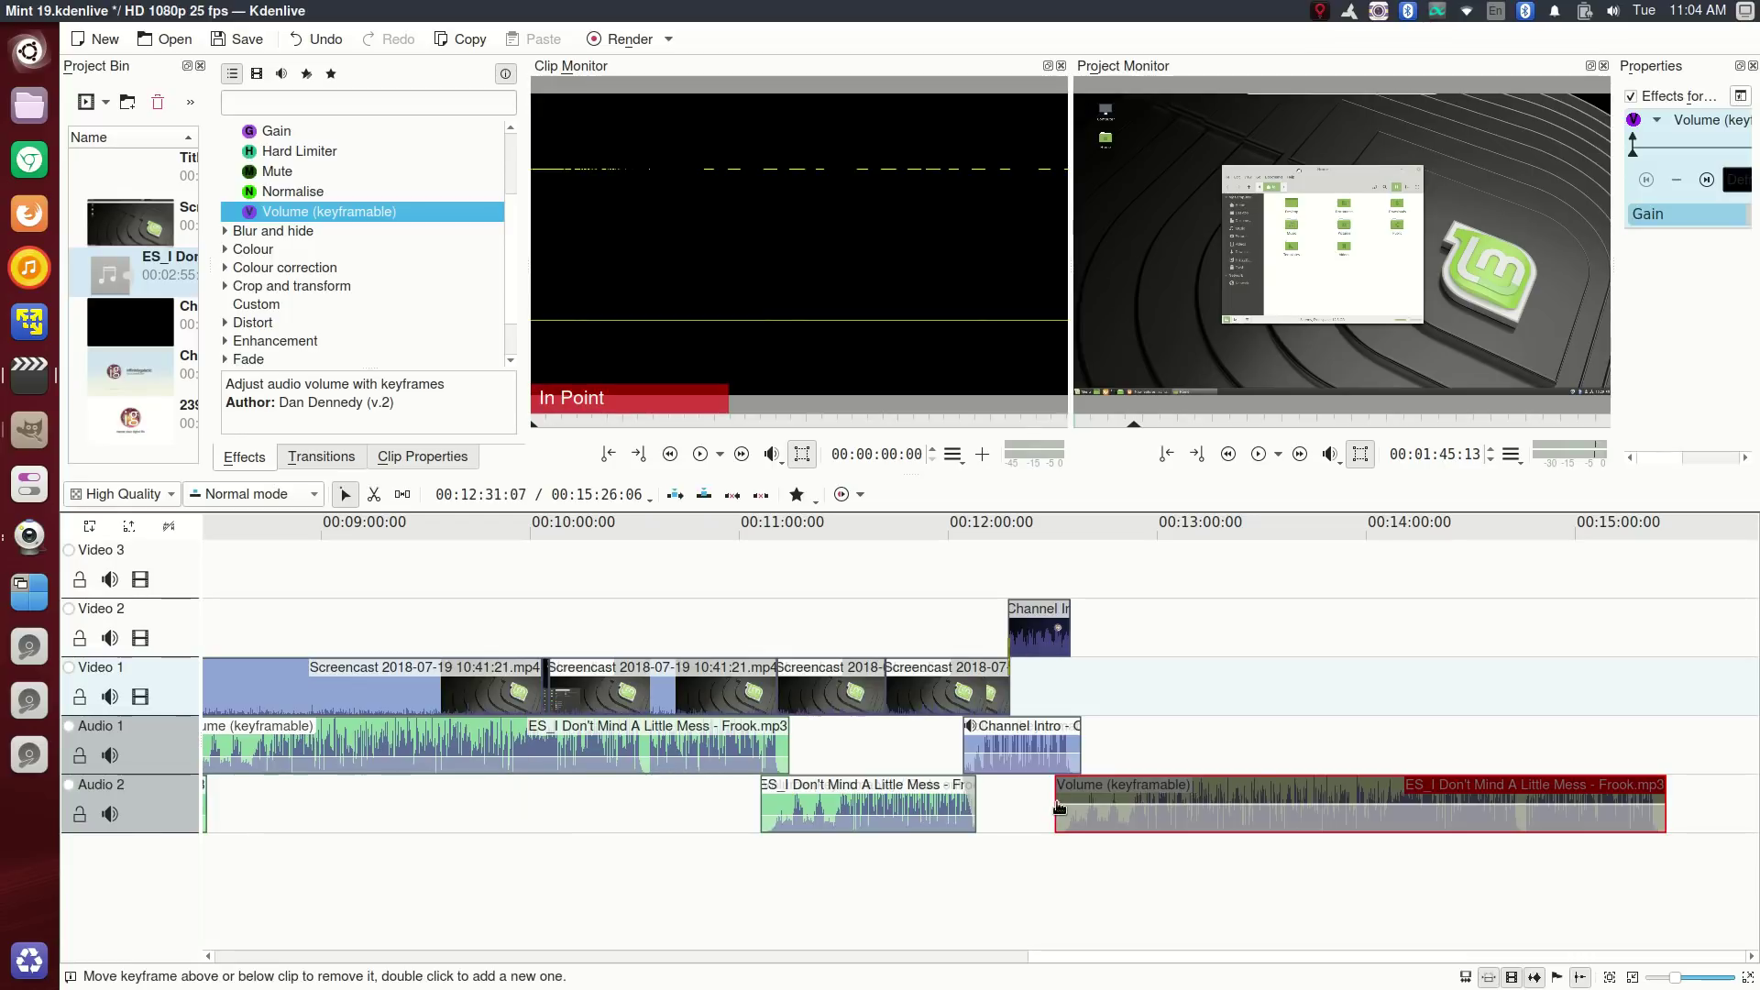
{"action": "key", "text": "ctrl+z"}
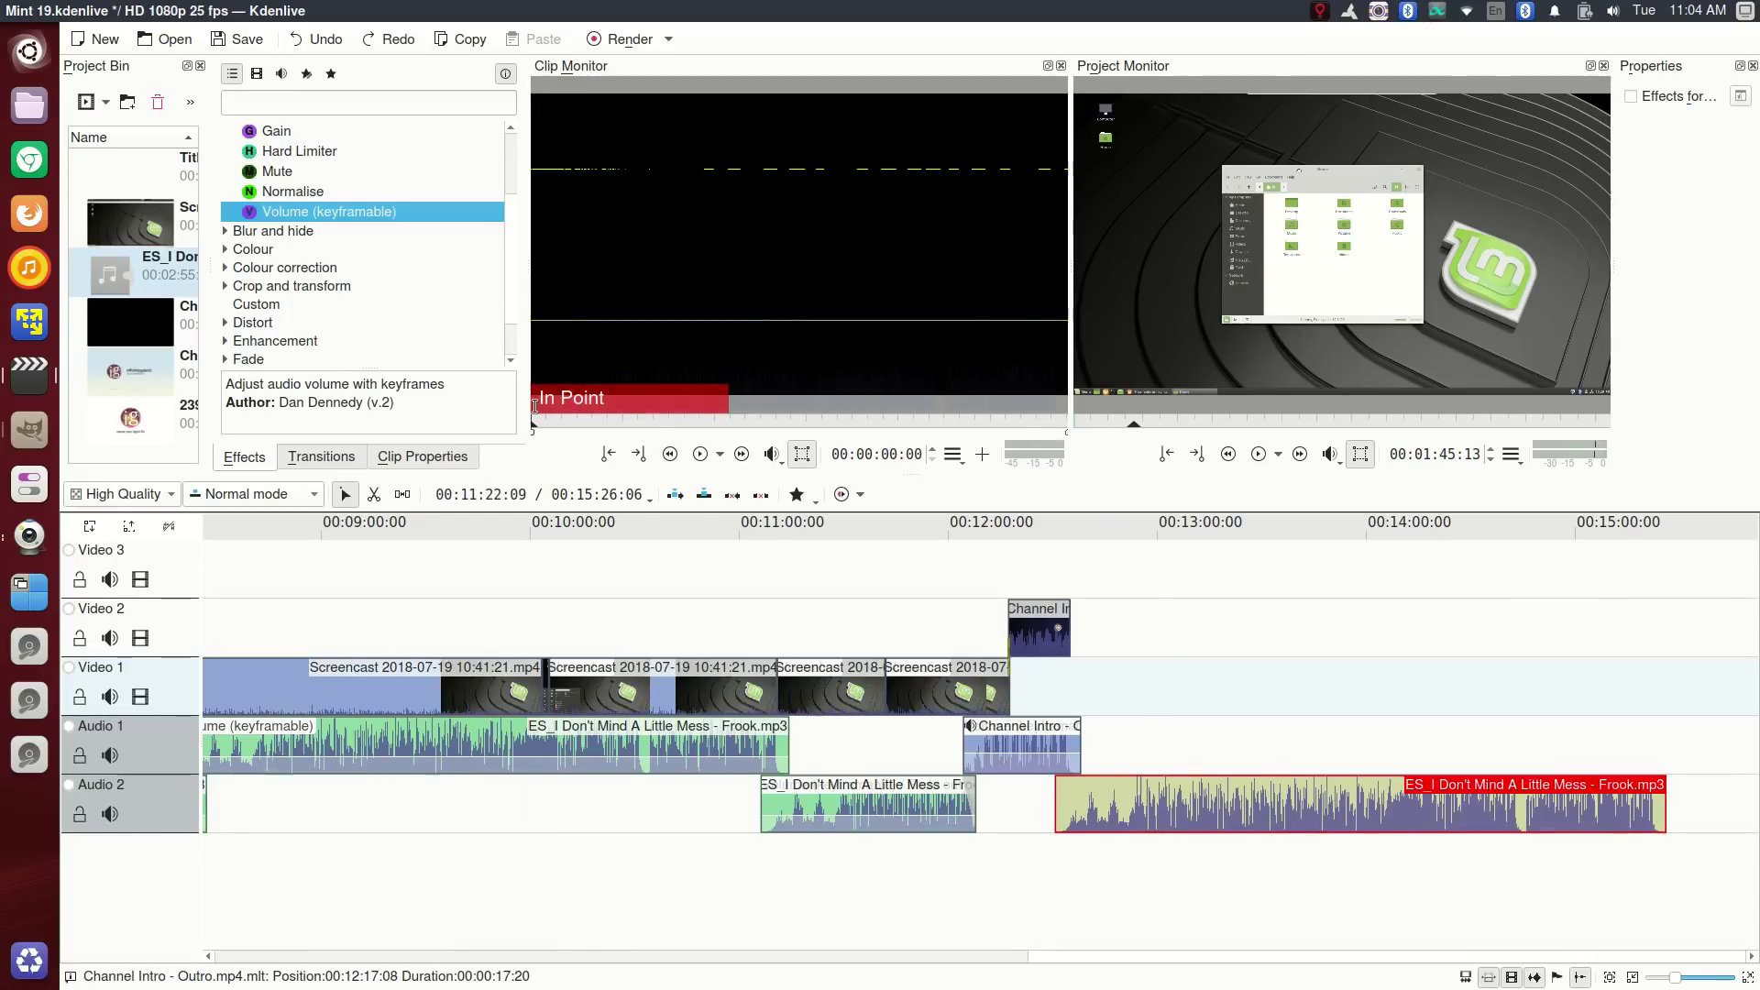
{"action": "scroll", "coordinate": [354, 294], "scroll_direction": "up", "scroll_amount": 5}
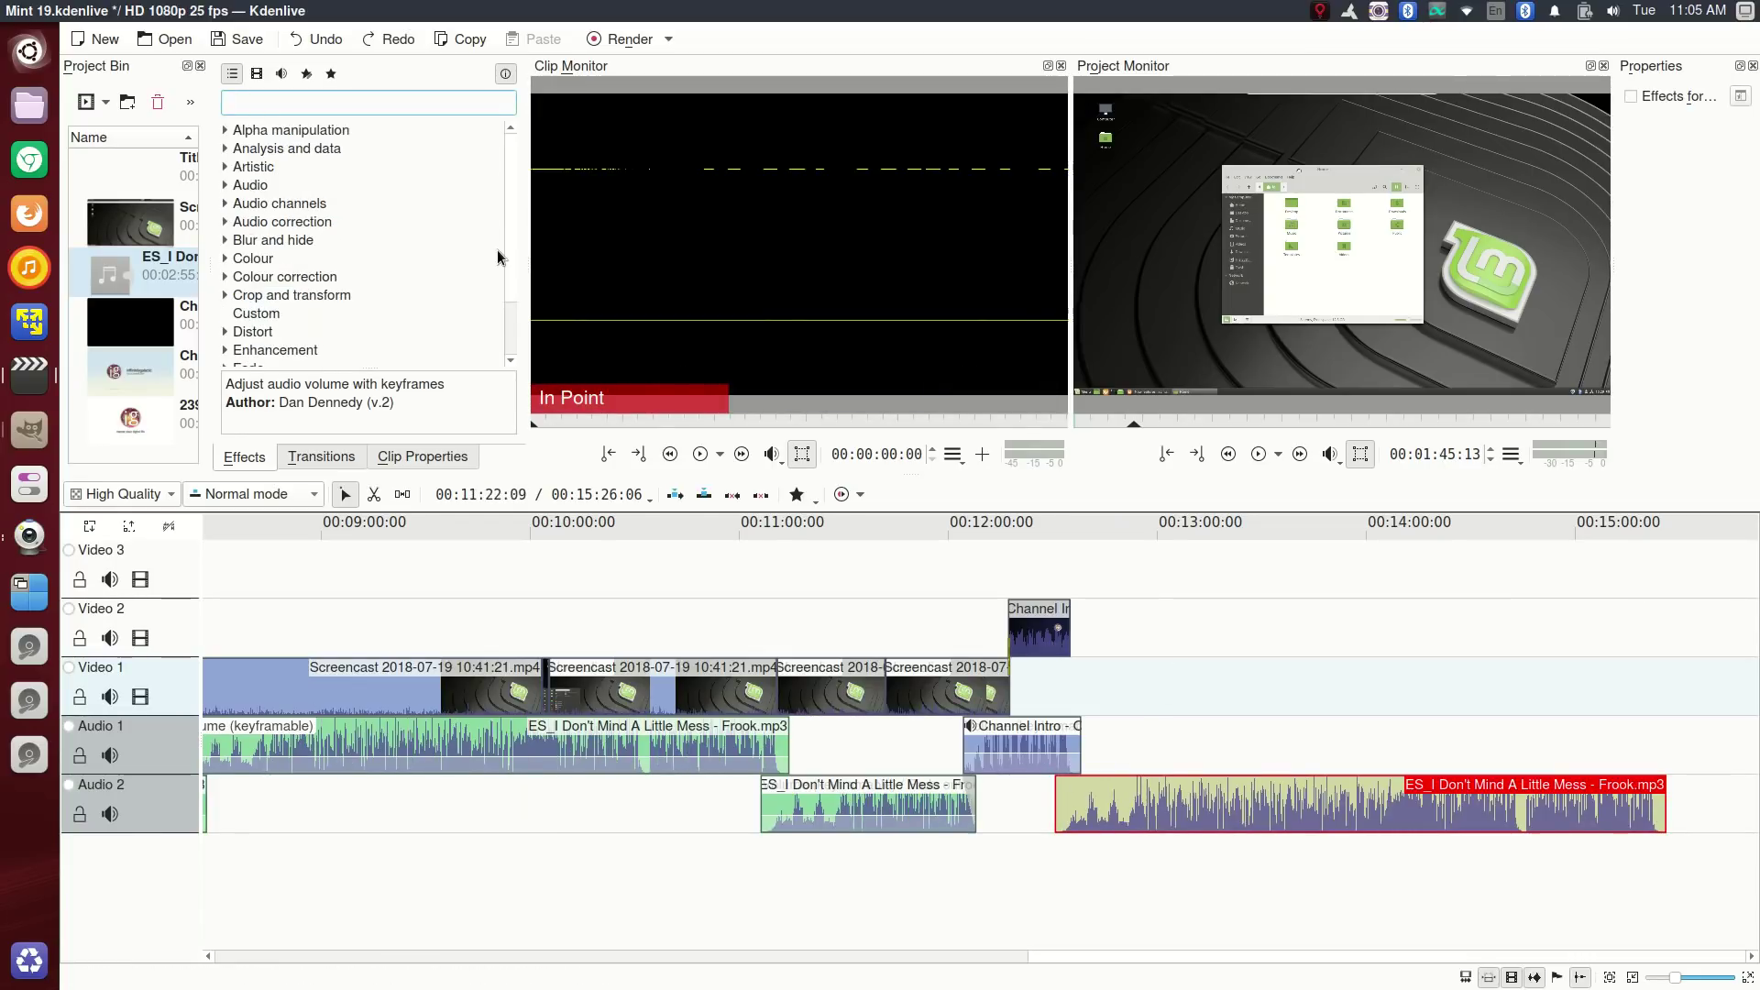
Find Volume (keyframable) with the command search "volum" and apply it to the selected Audio 2 music clip
{"action": "key", "text": "alt"}
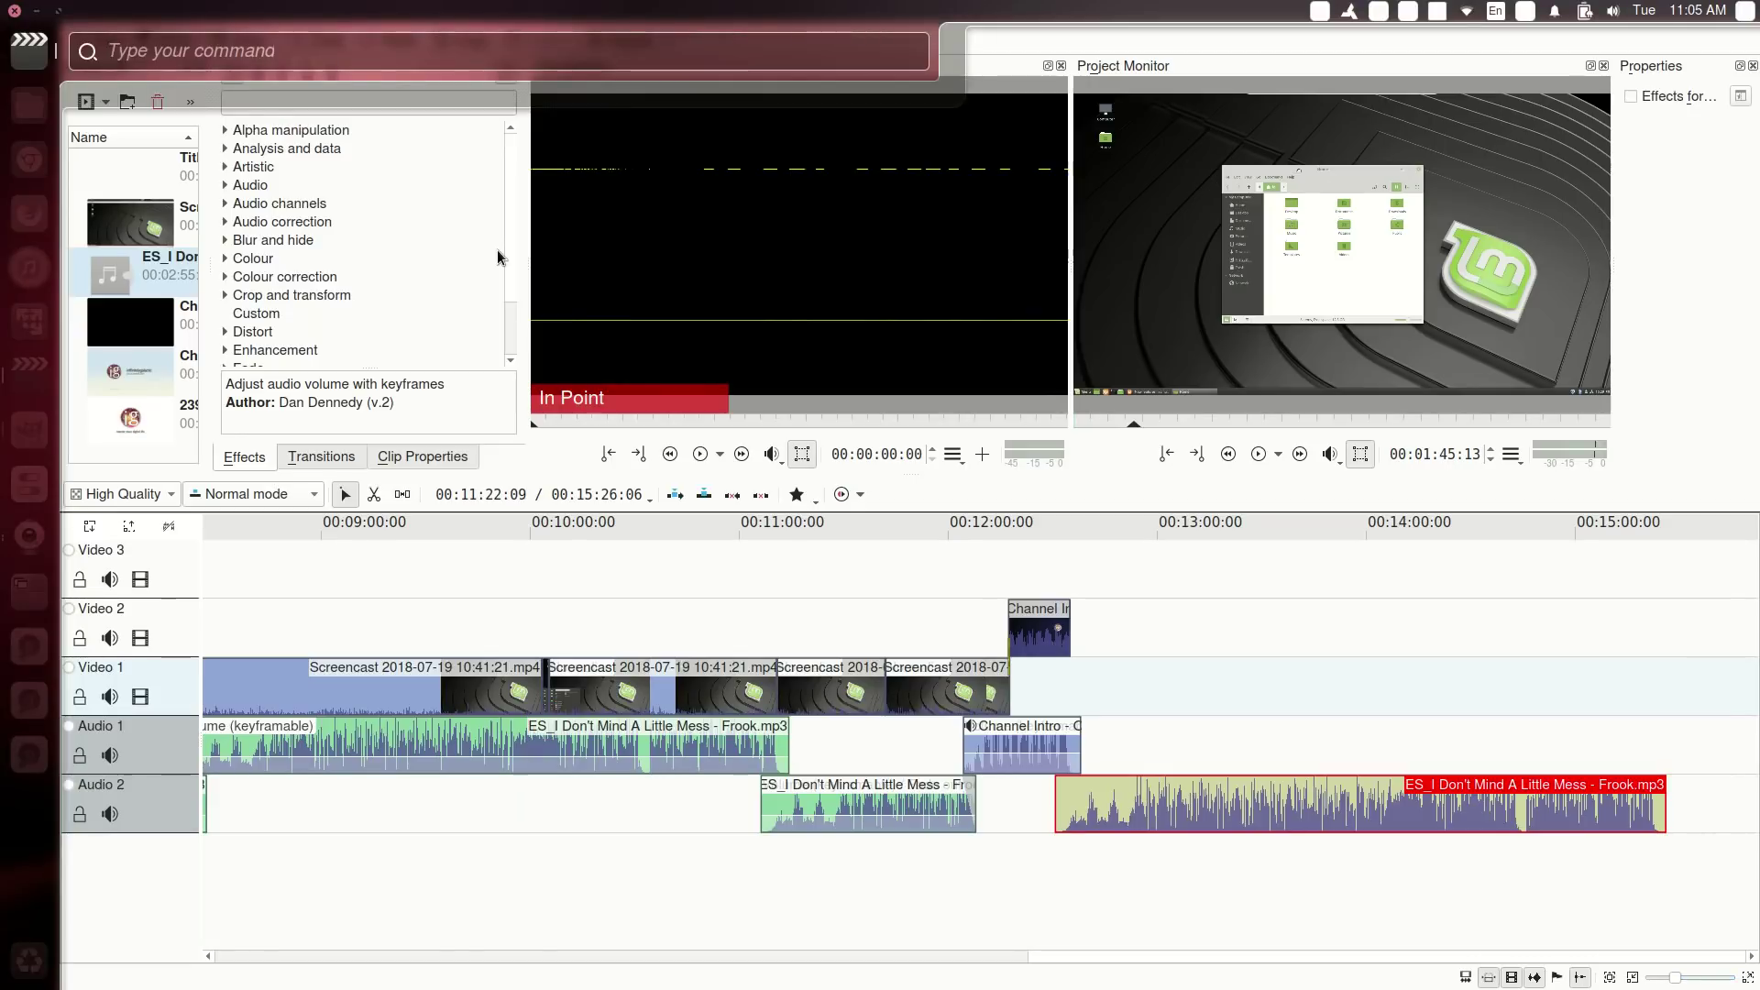
{"action": "type", "text": "volum"}
{"action": "key", "text": "Return"}
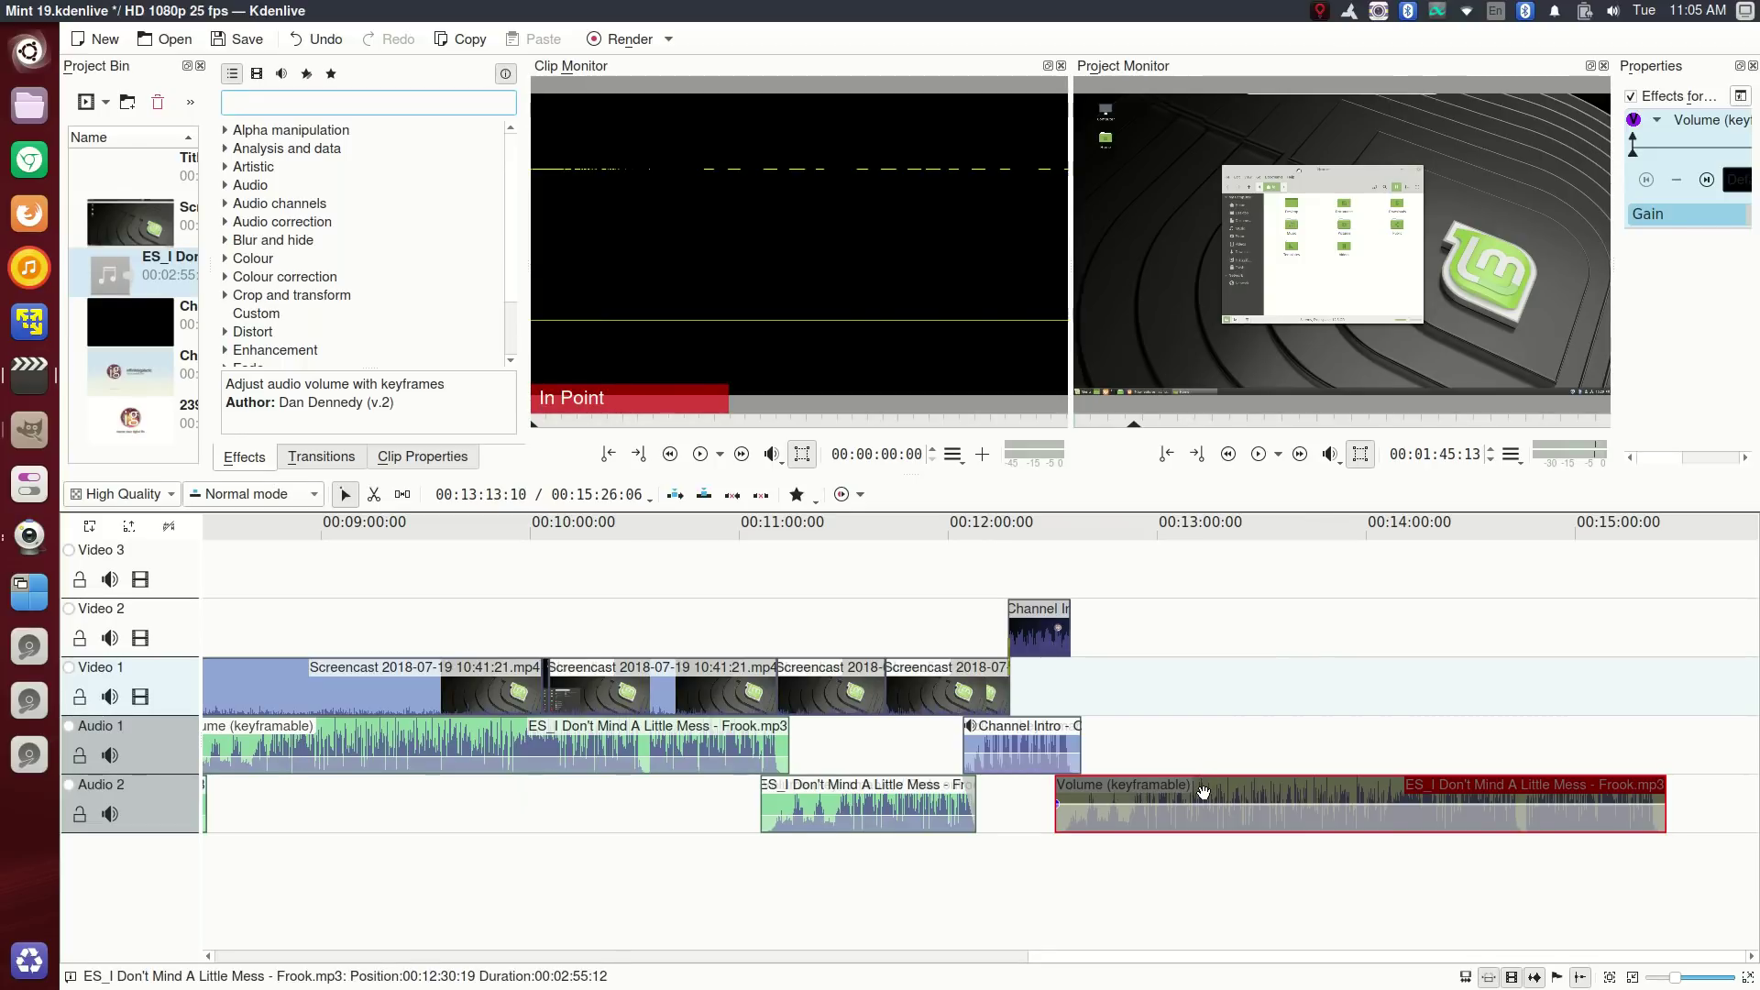
{"action": "scroll", "coordinate": [245, 214], "scroll_direction": "down", "scroll_amount": 2}
{"action": "scroll", "coordinate": [245, 214], "scroll_direction": "up", "scroll_amount": 2}
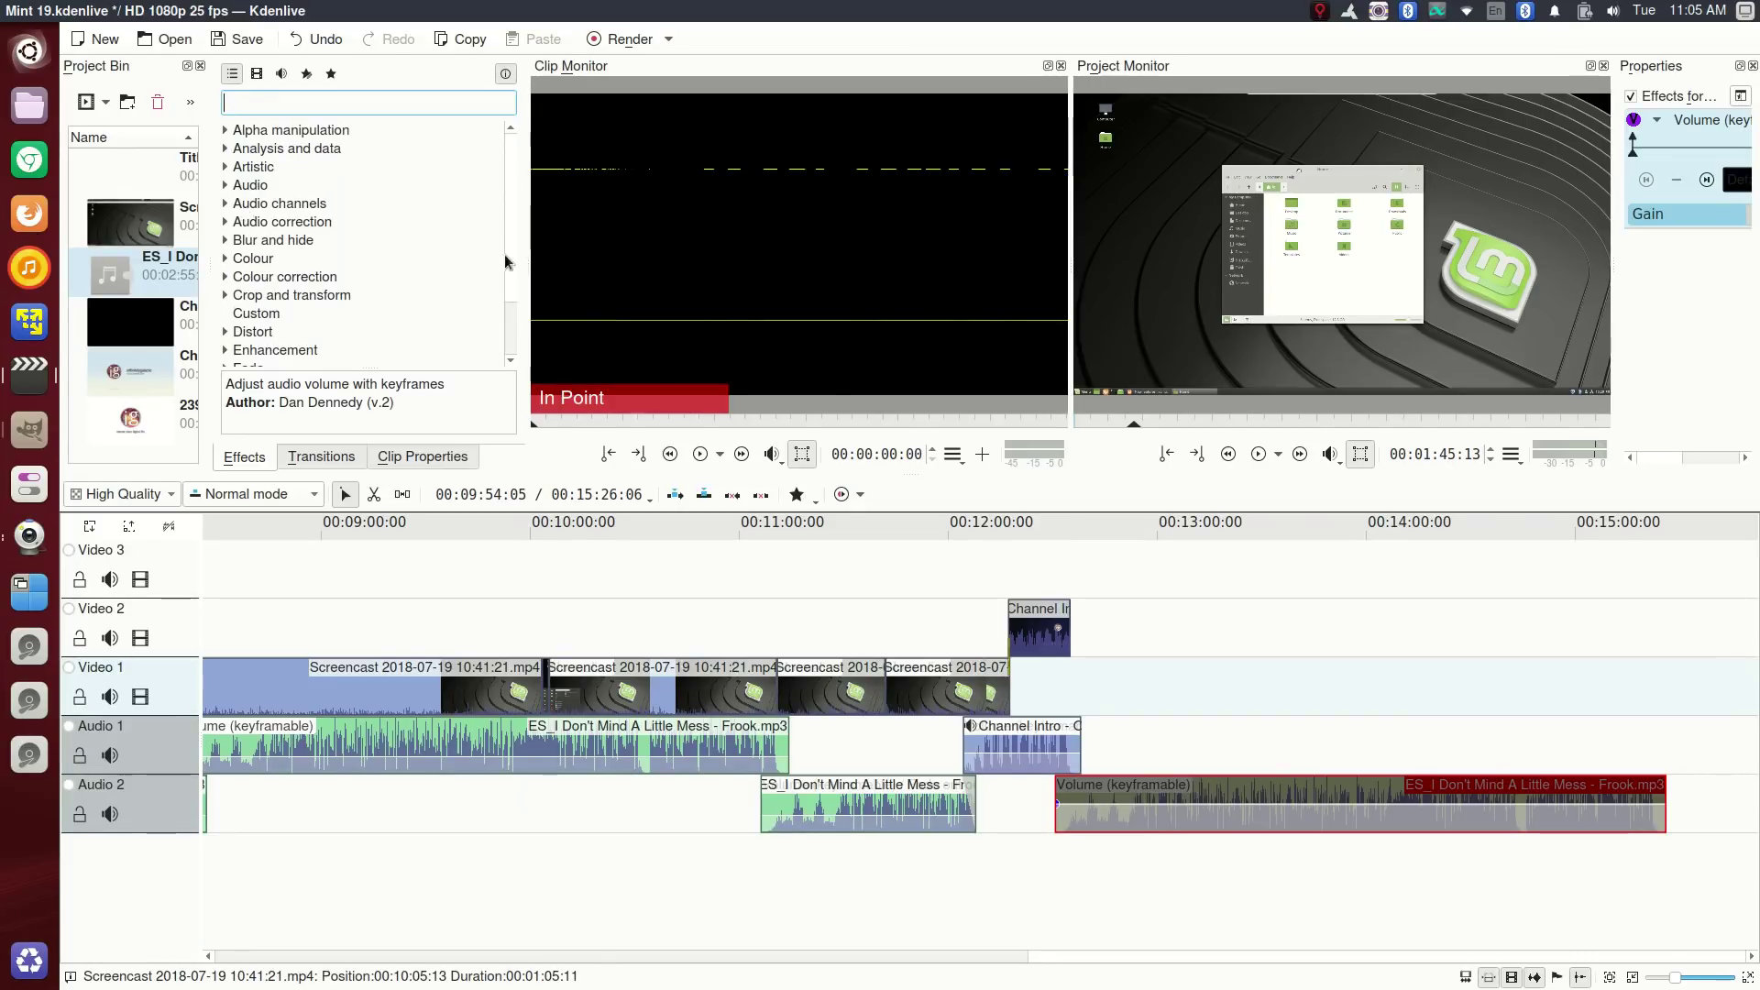
Delete the added Audio 2 music clip and search the commands for "gain" with the long Video 1 screencast clip selected
{"action": "key", "text": "Delete"}
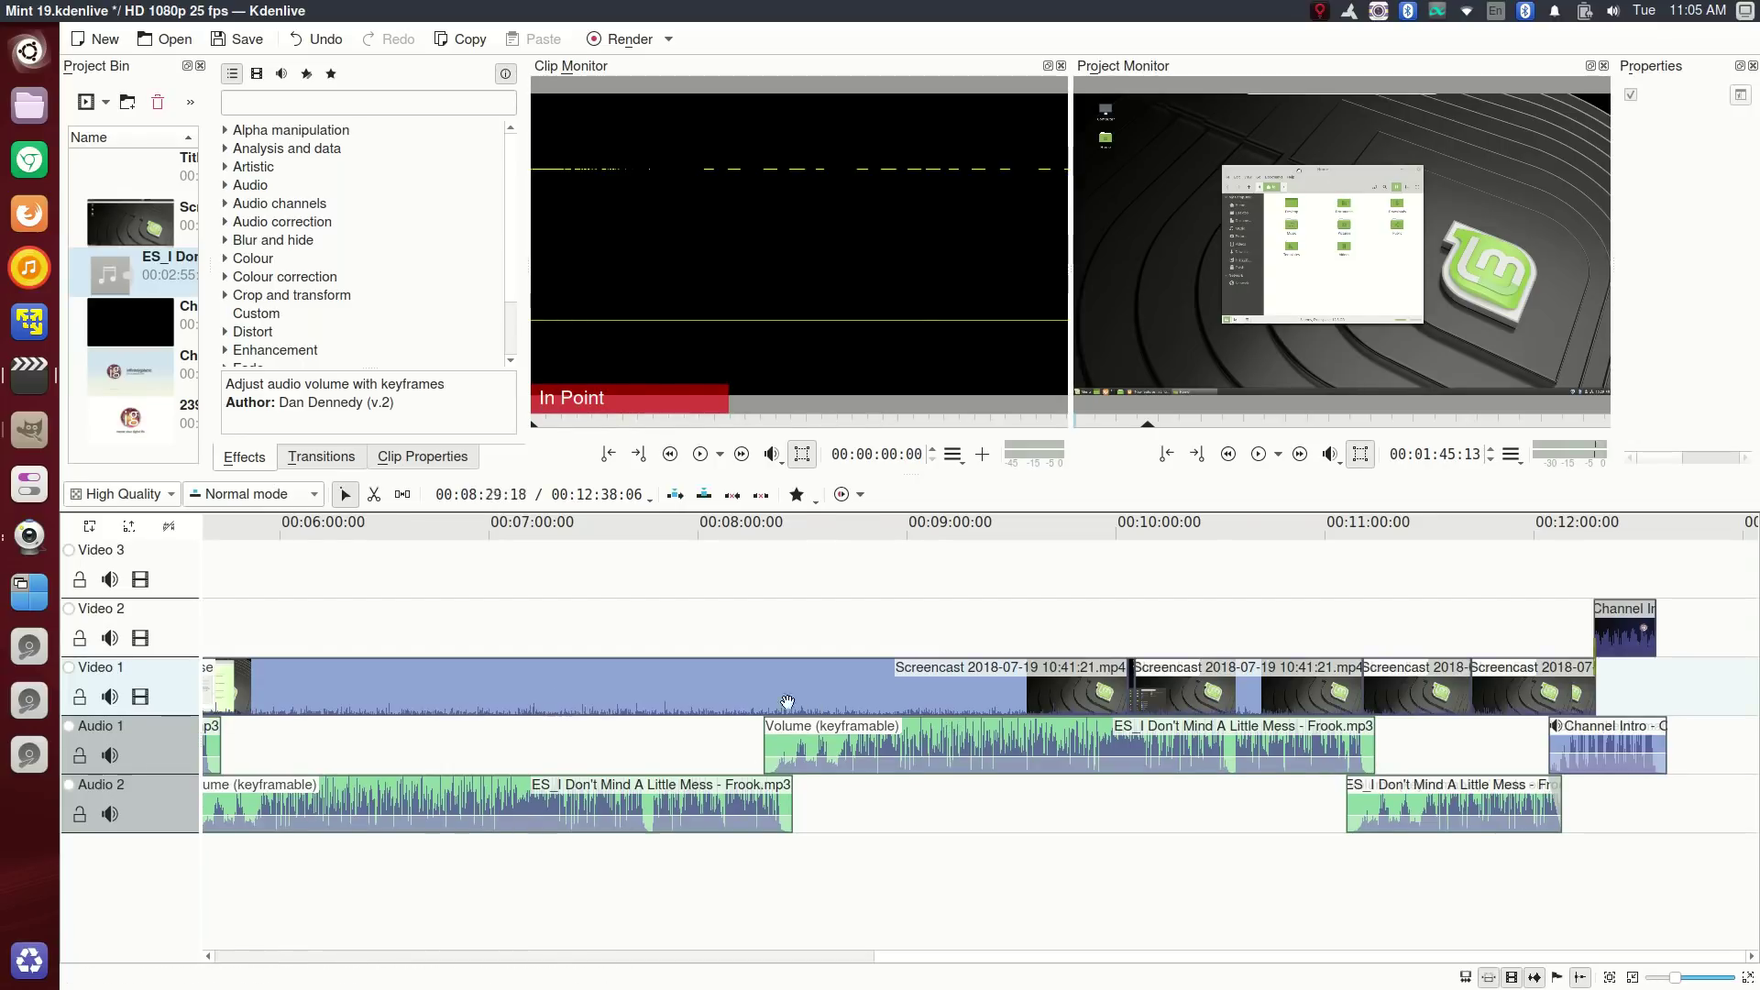
{"action": "left_click", "coordinate": [578, 686]}
{"action": "key", "text": "alt"}
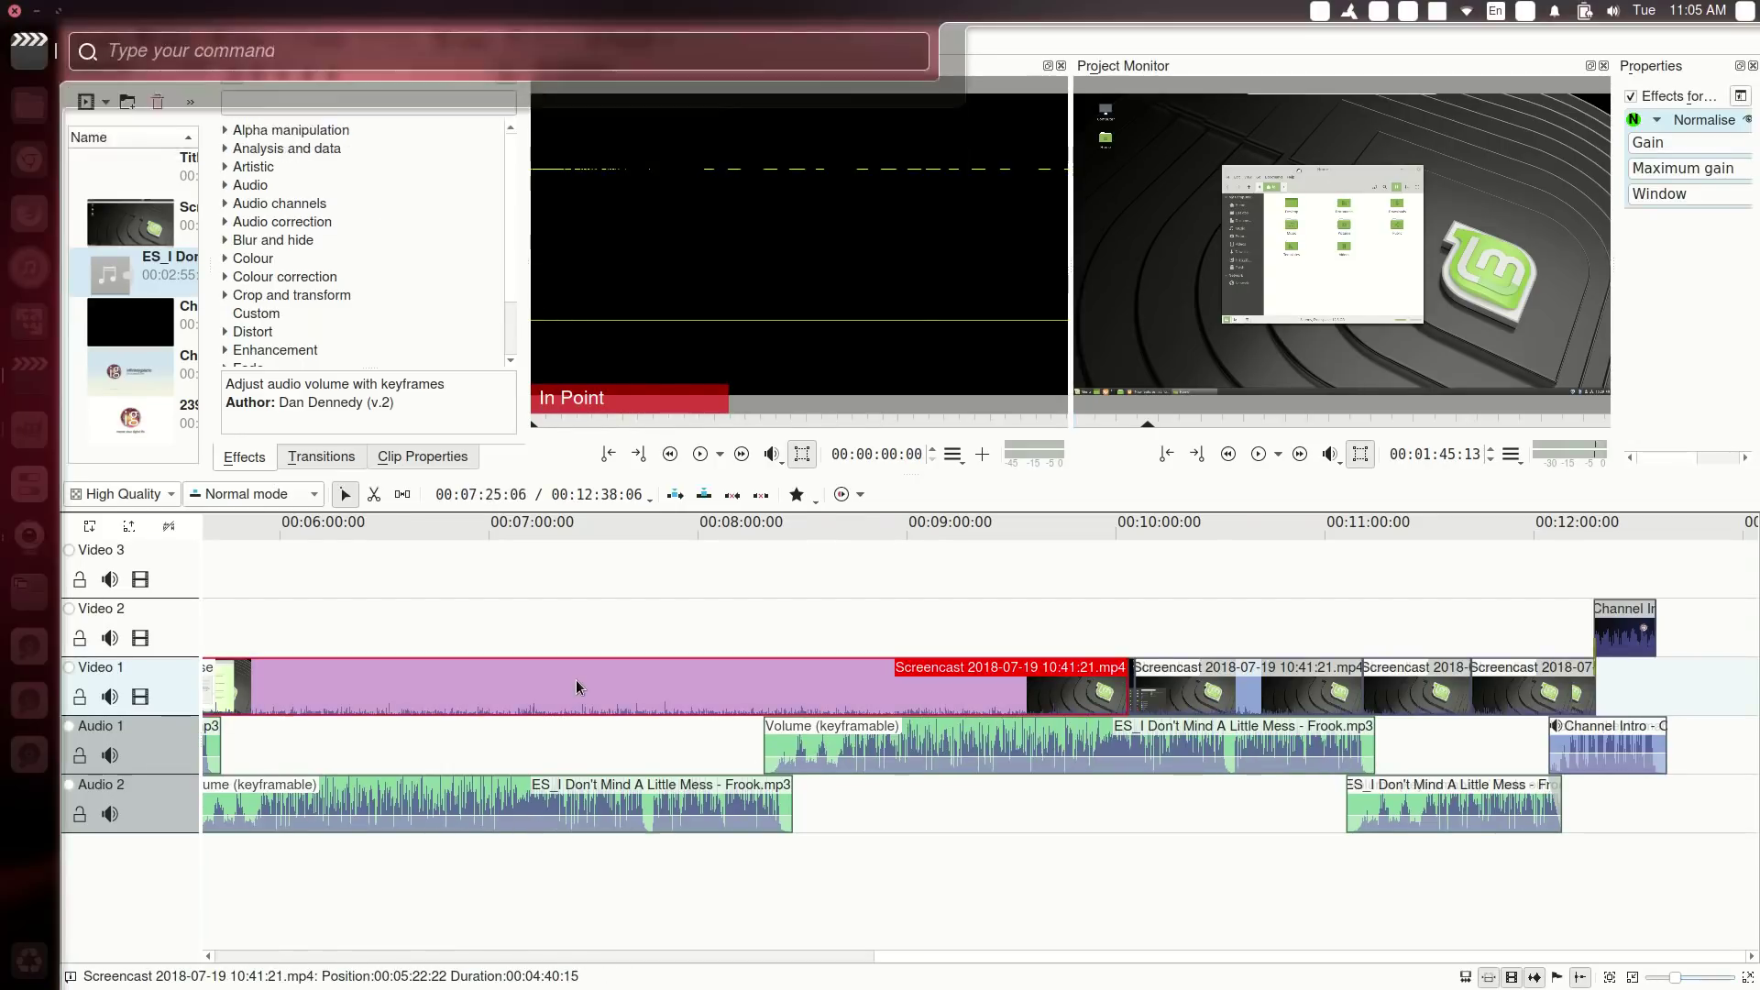
{"action": "type", "text": "gain"}
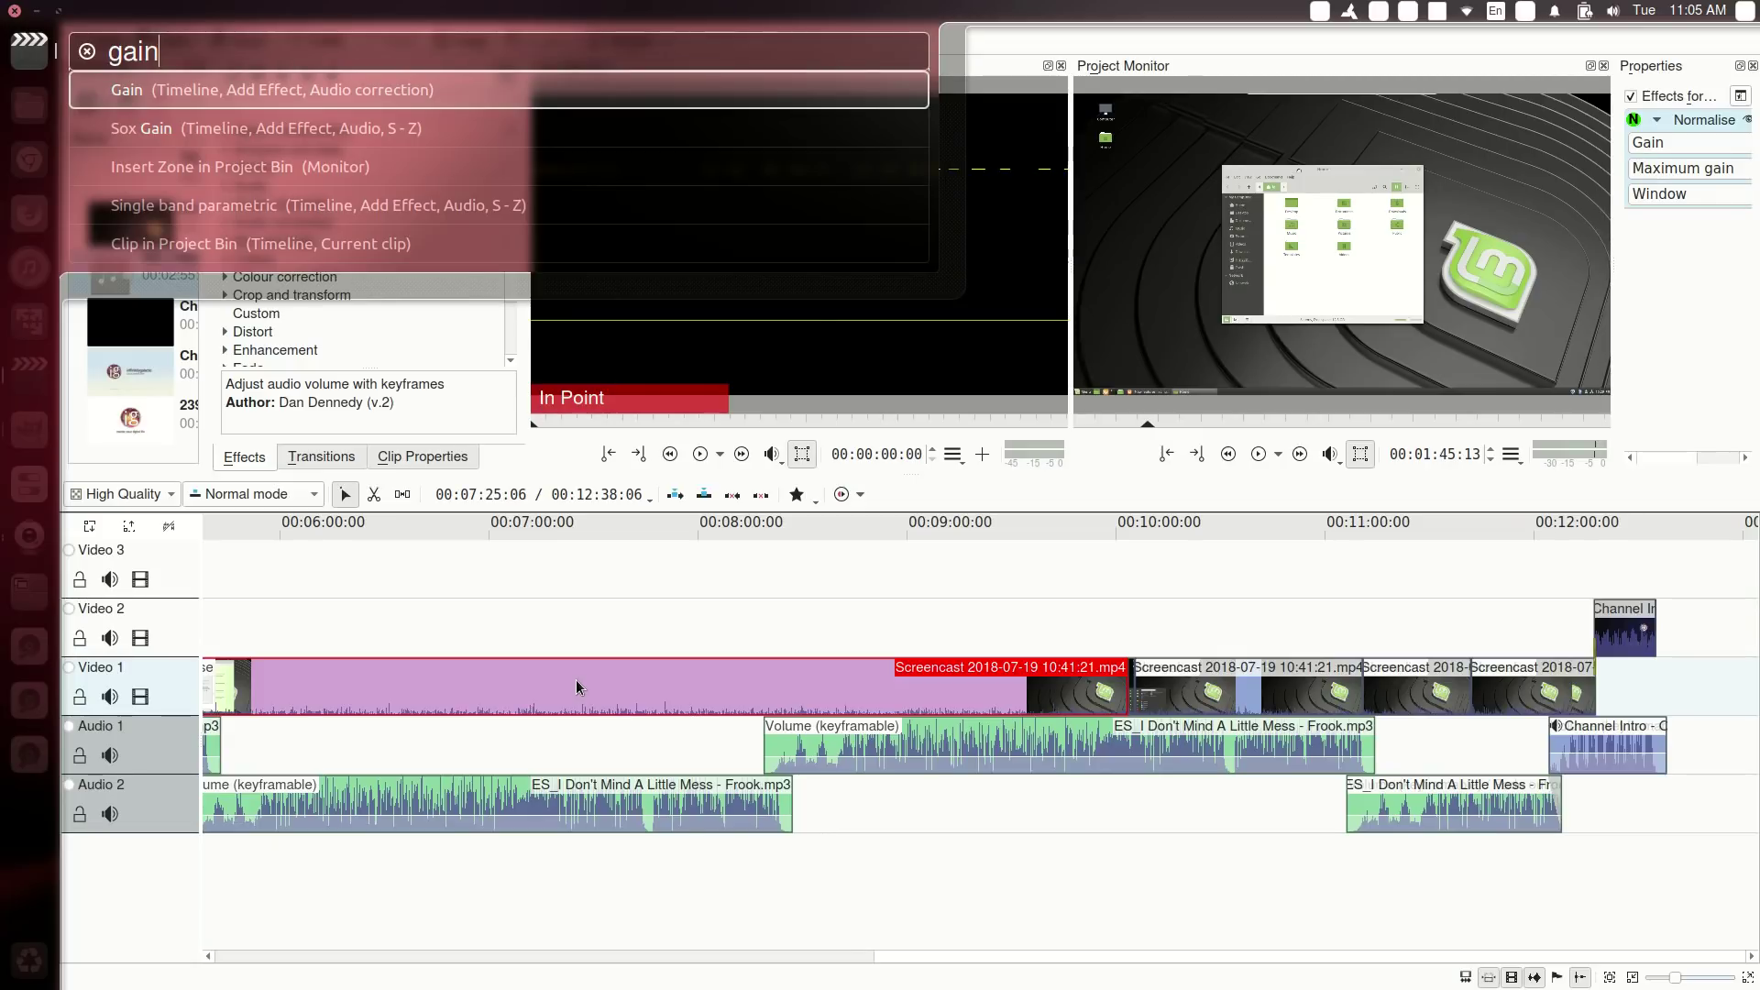
{"action": "left_click", "coordinate": [275, 89]}
{"action": "key", "text": "alt"}
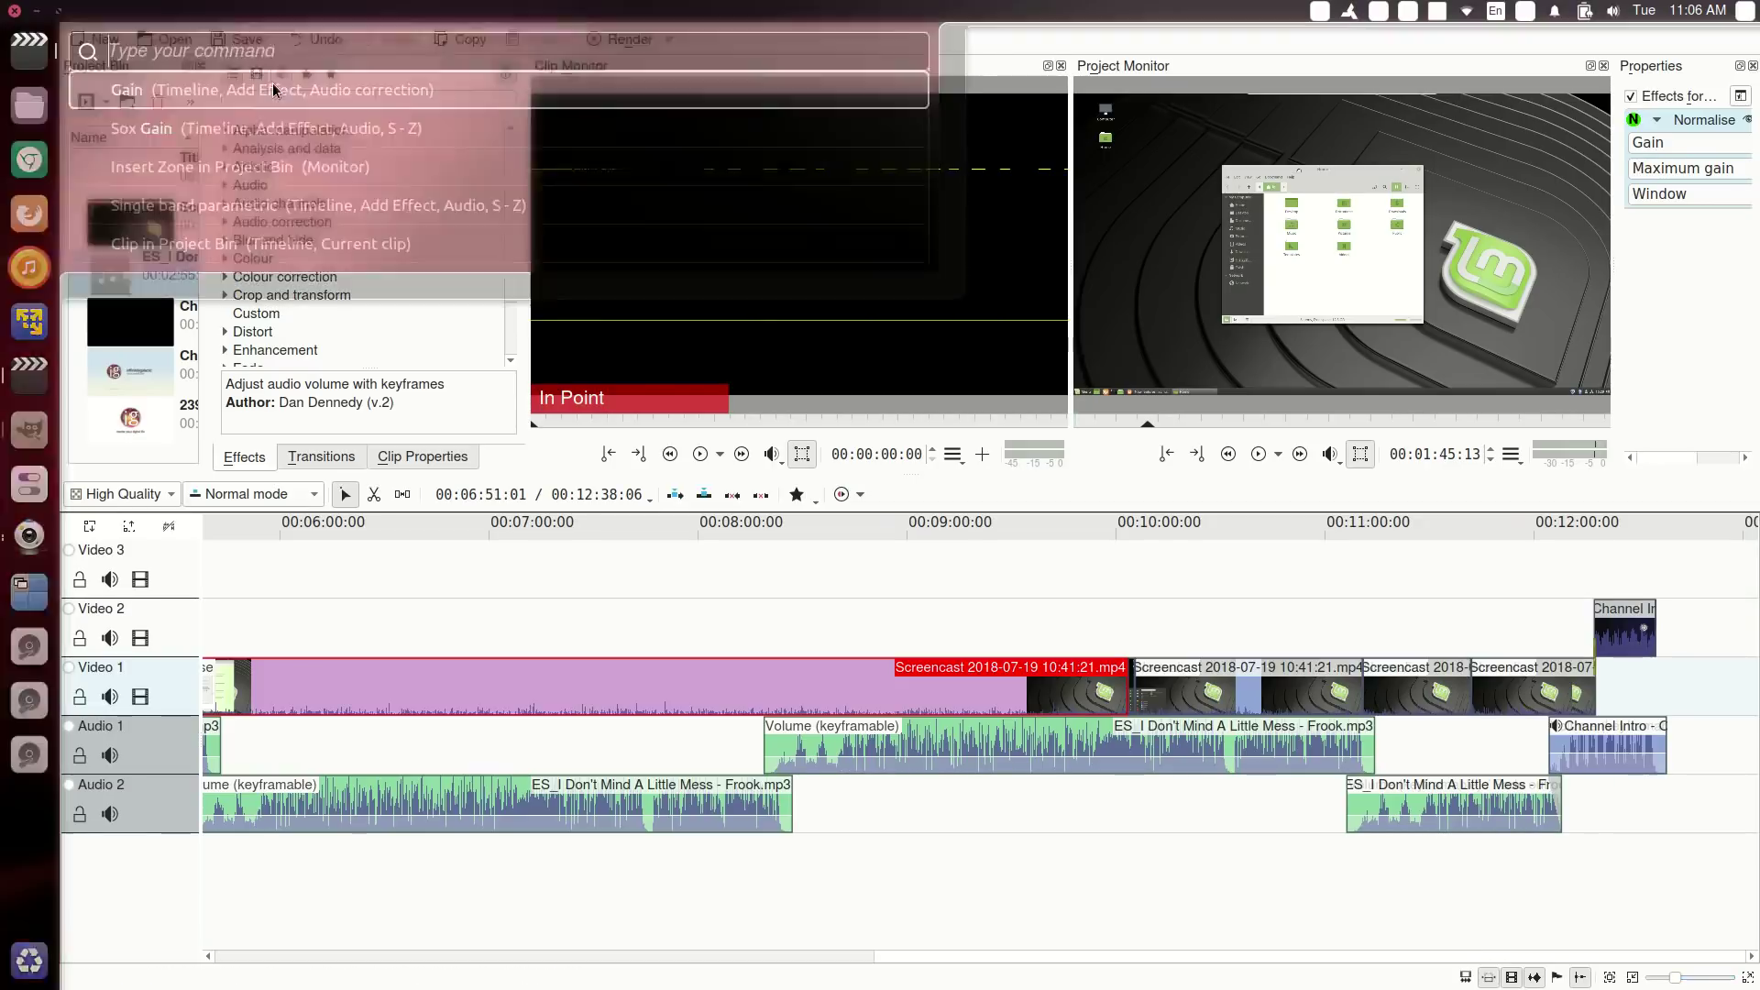
{"action": "key", "text": "Escape"}
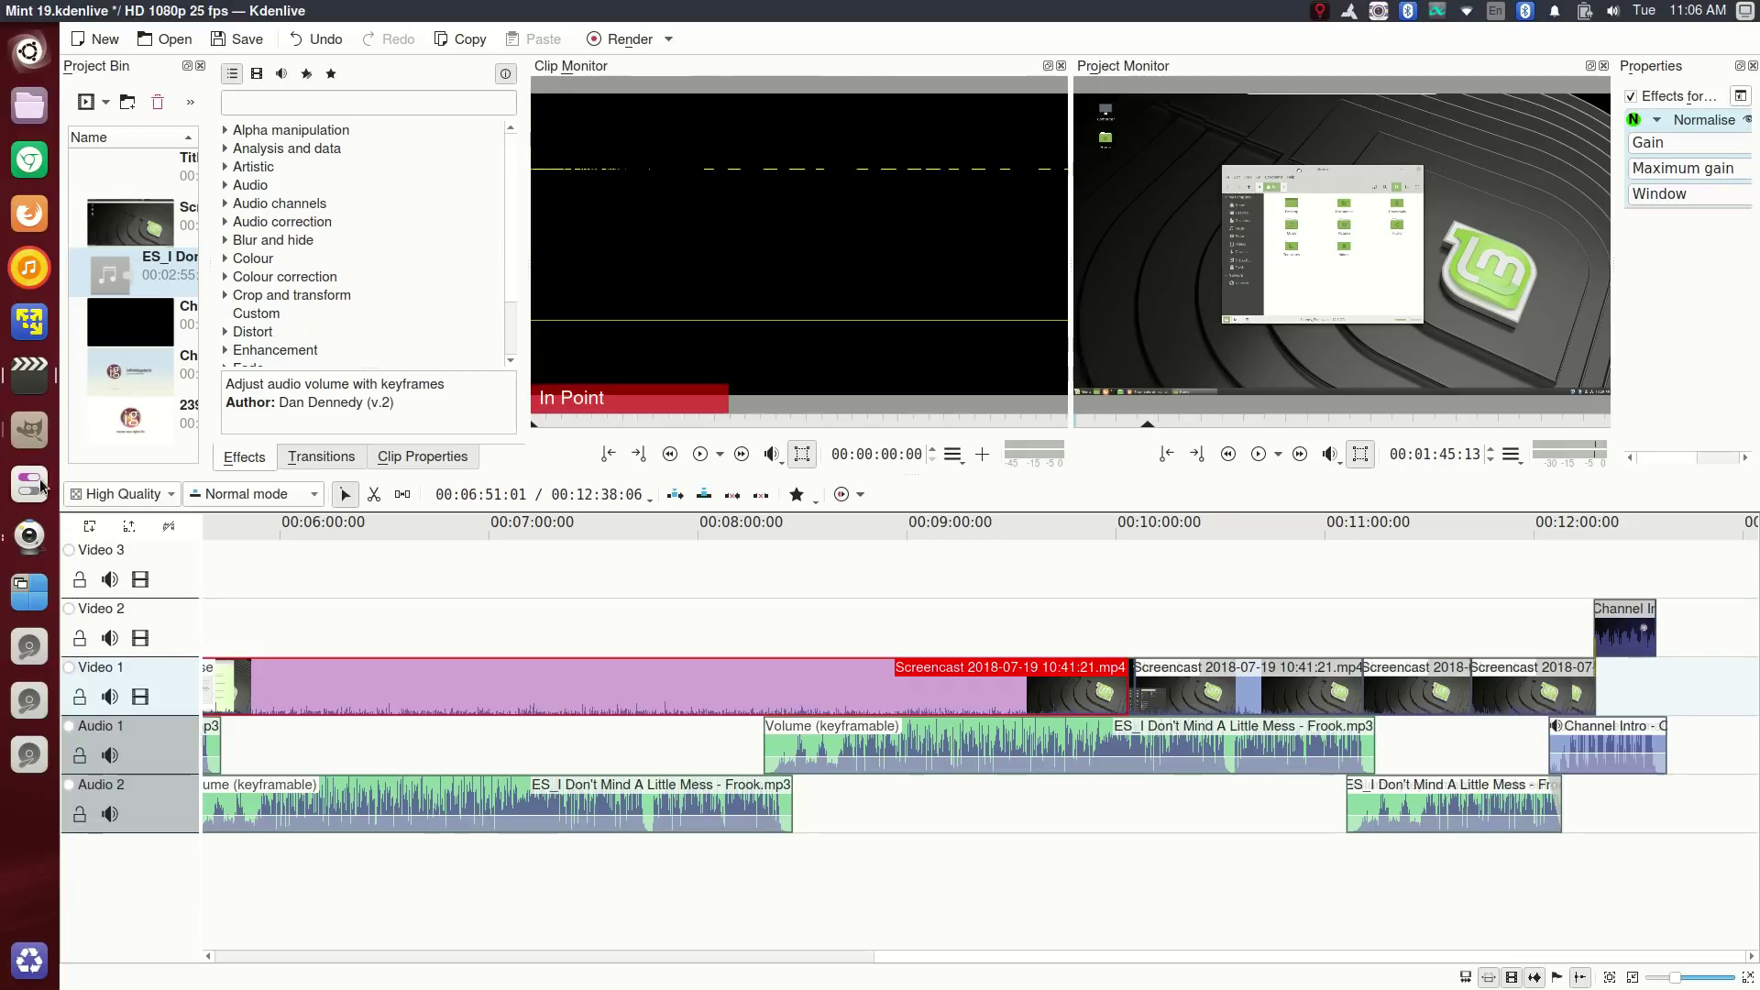
Launch GIMP and close Kdenlive
{"action": "left_click", "coordinate": [31, 450]}
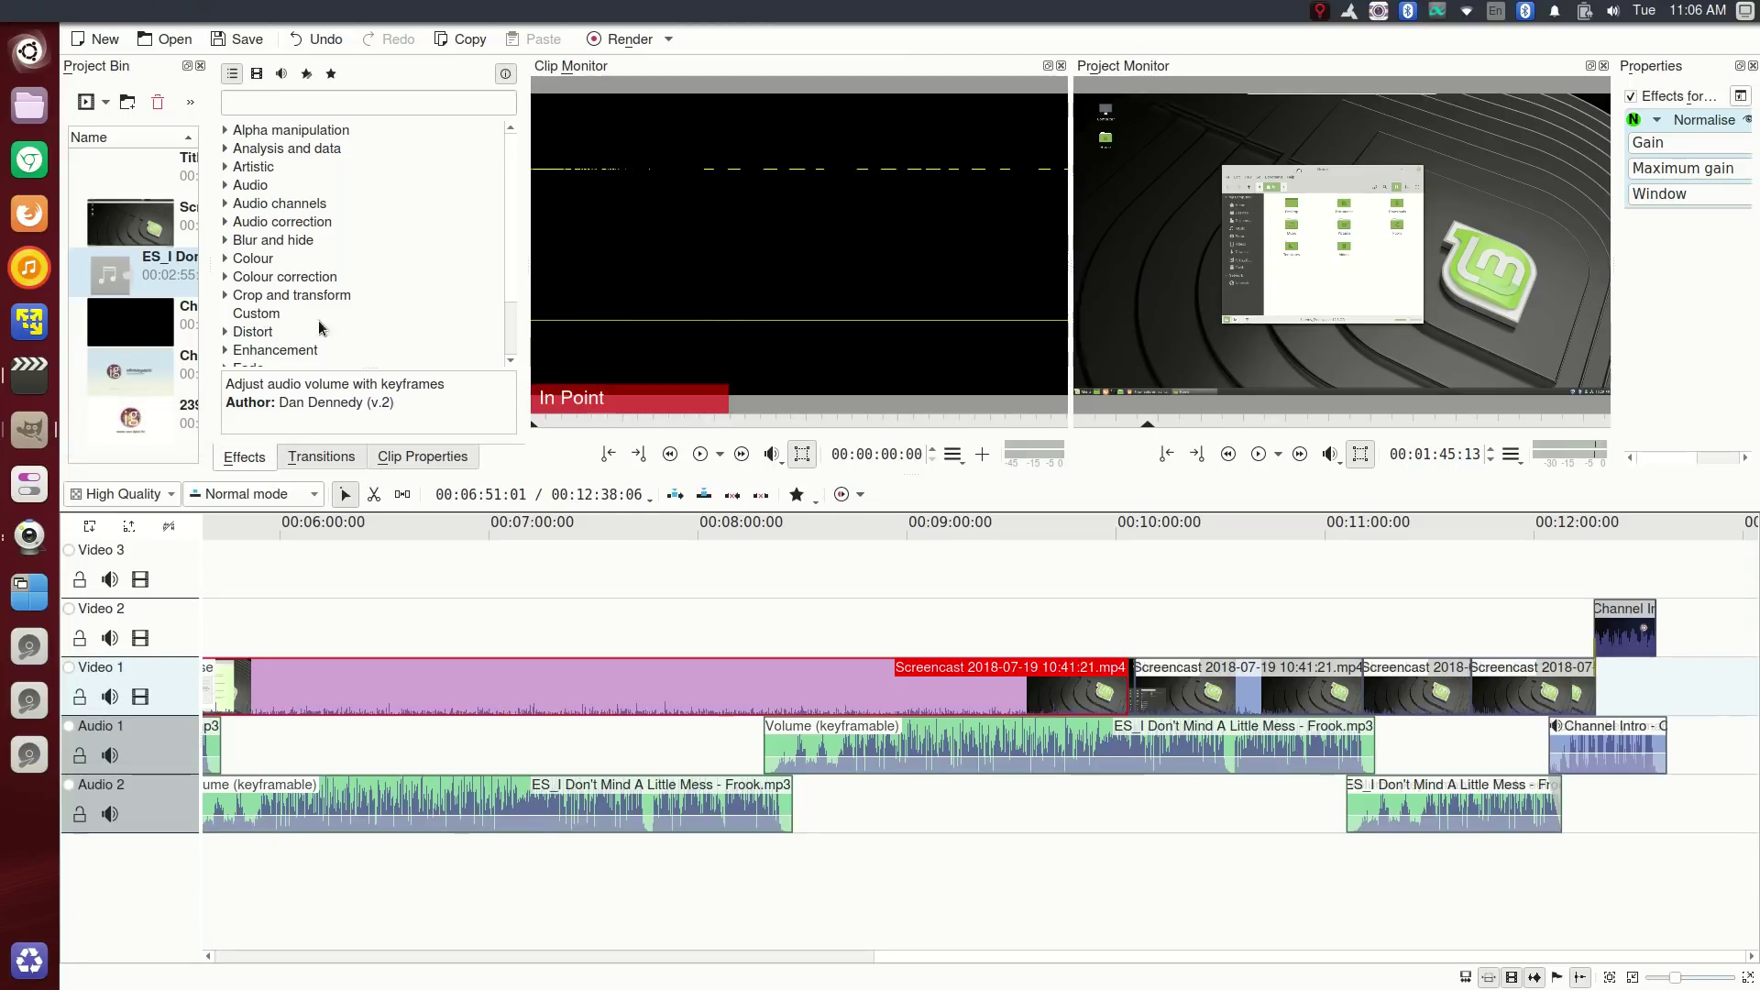
{"action": "left_click", "coordinate": [863, 77]}
{"action": "left_click", "coordinate": [17, 10]}
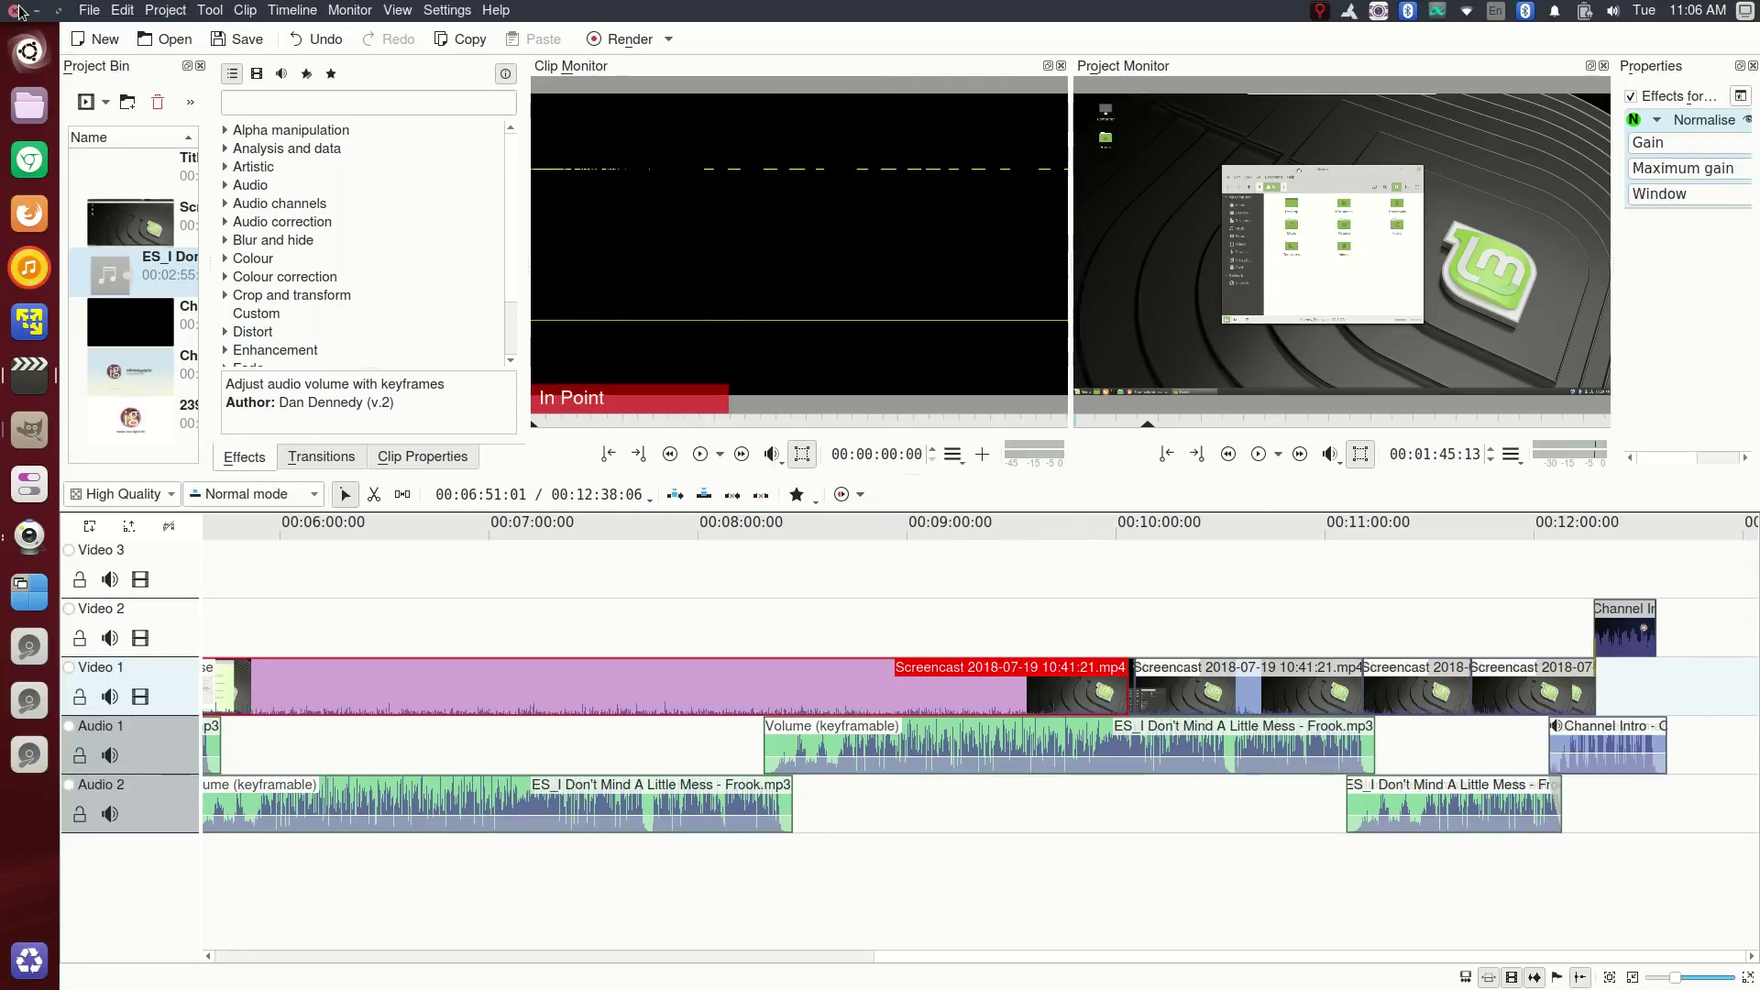
{"action": "left_click", "coordinate": [1107, 526]}
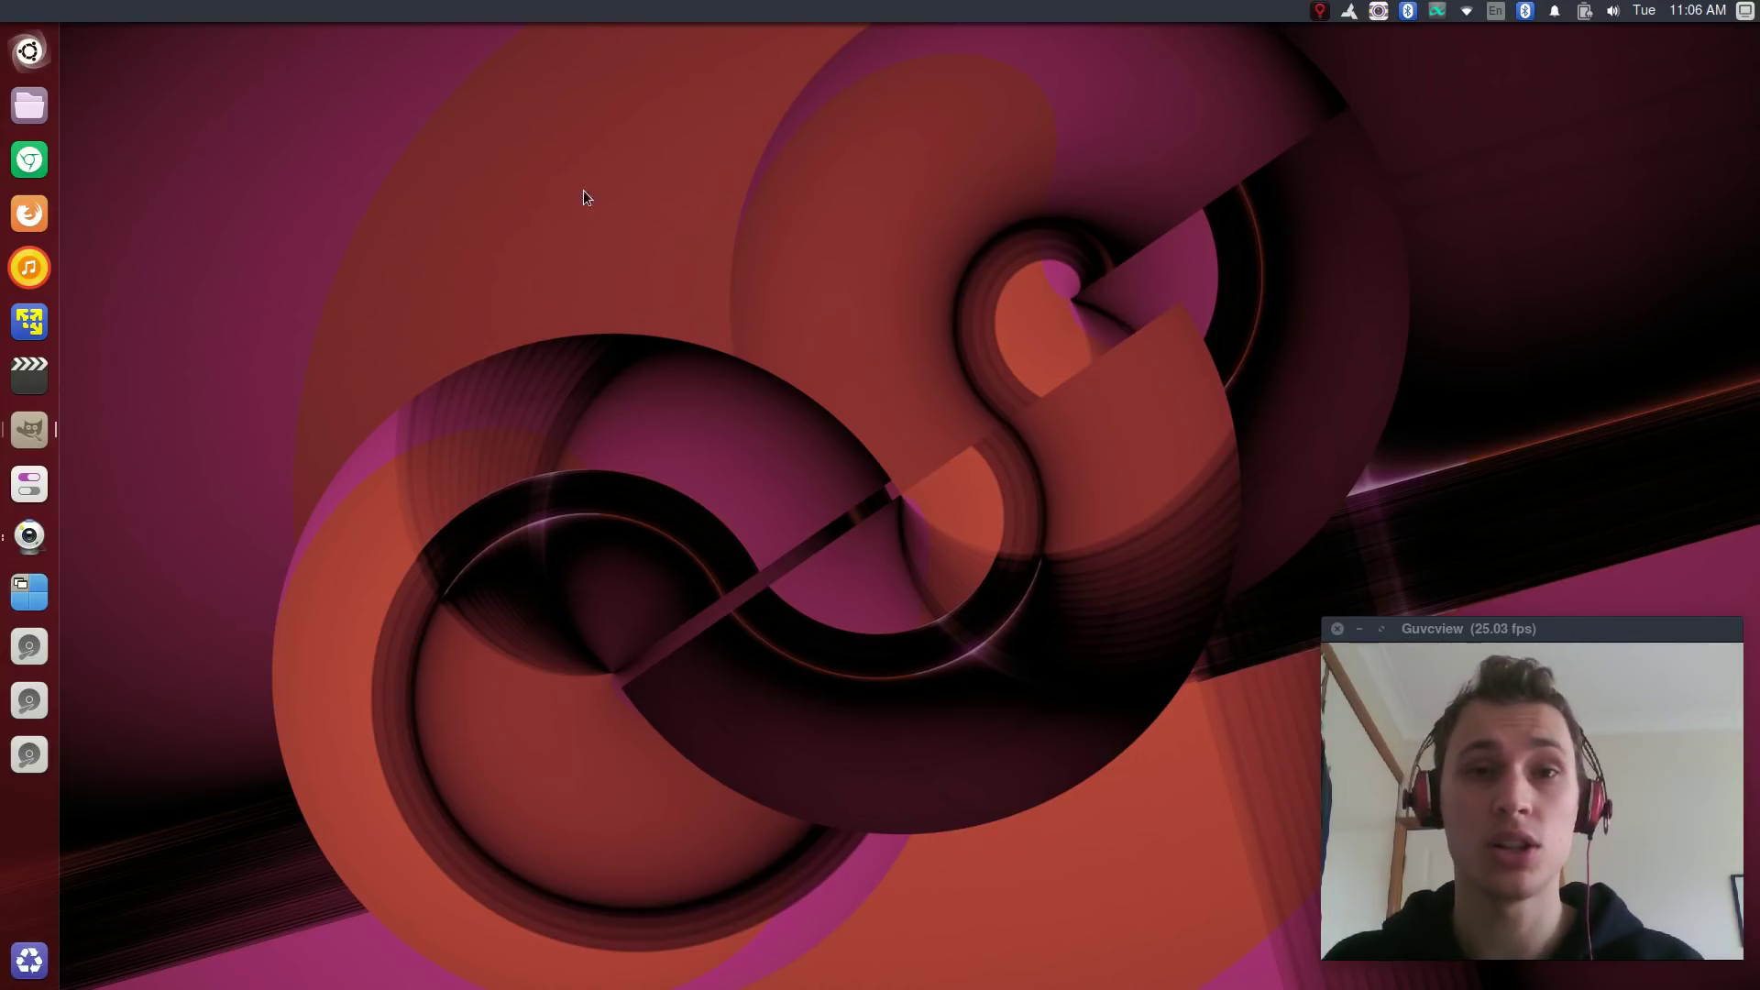
In Firefox, look up "kactionrun" and open the KActionRunner article on Angry Cane Ramblings, moving the window higher on the desktop
{"action": "type", "text": "ka"}
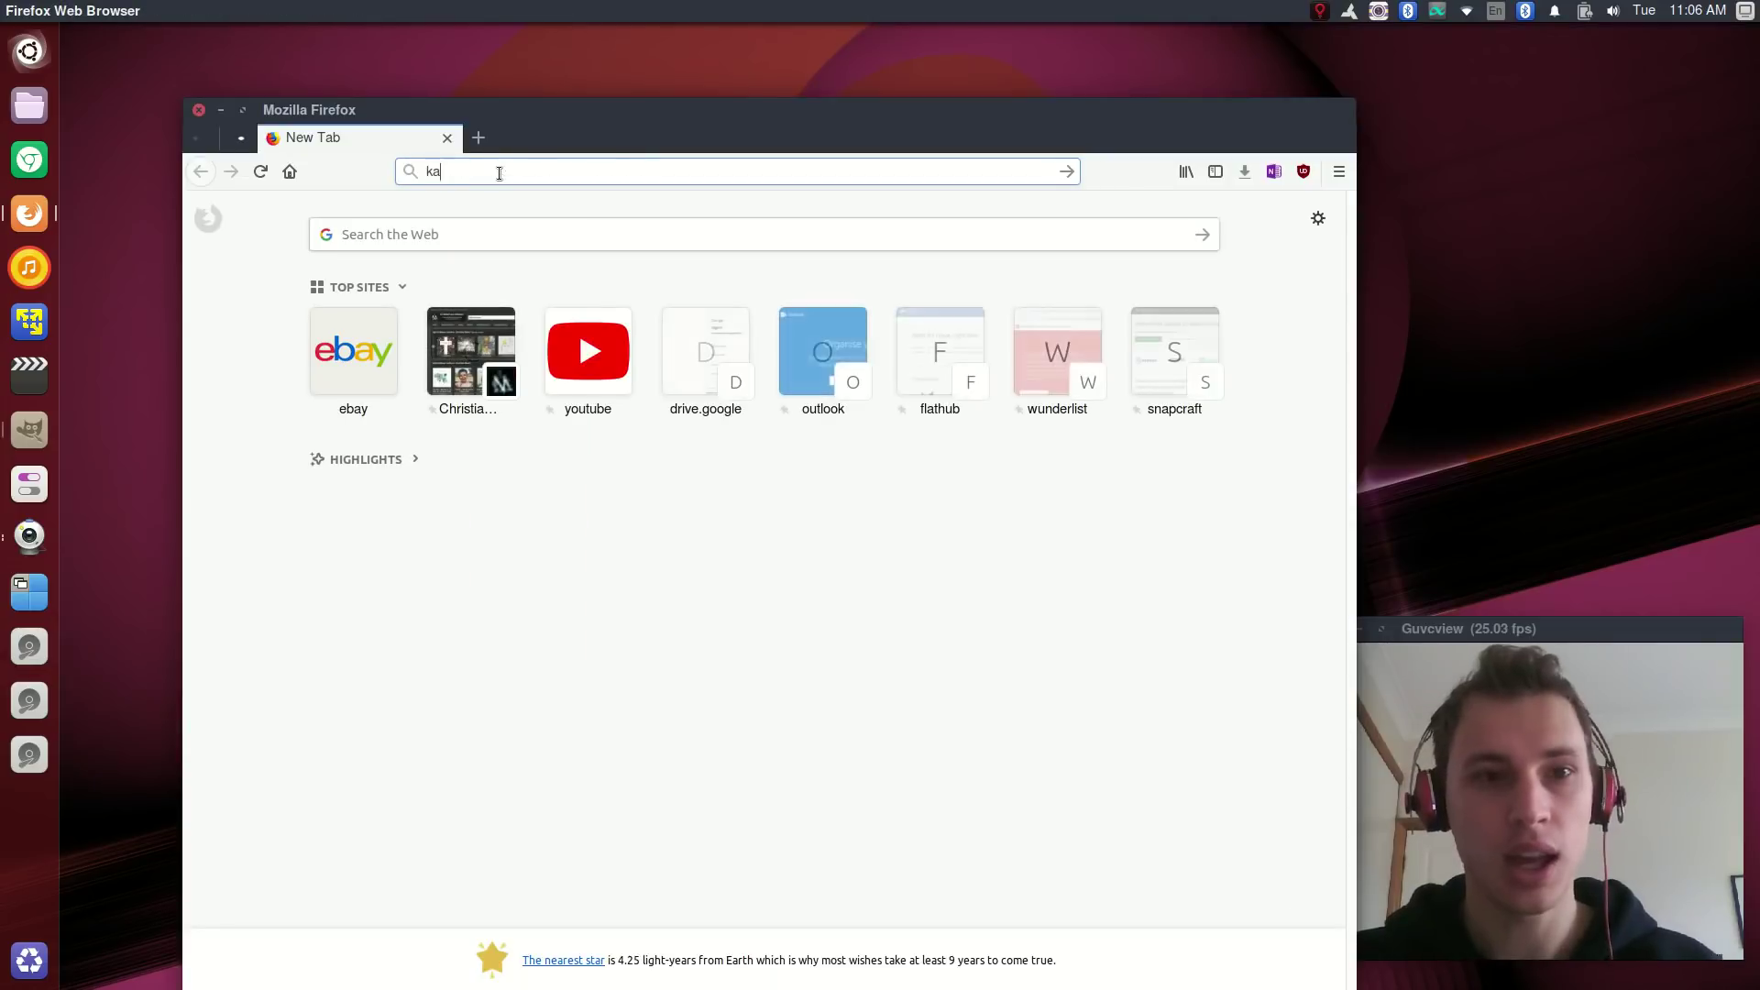
{"action": "type", "text": "ctionrun"}
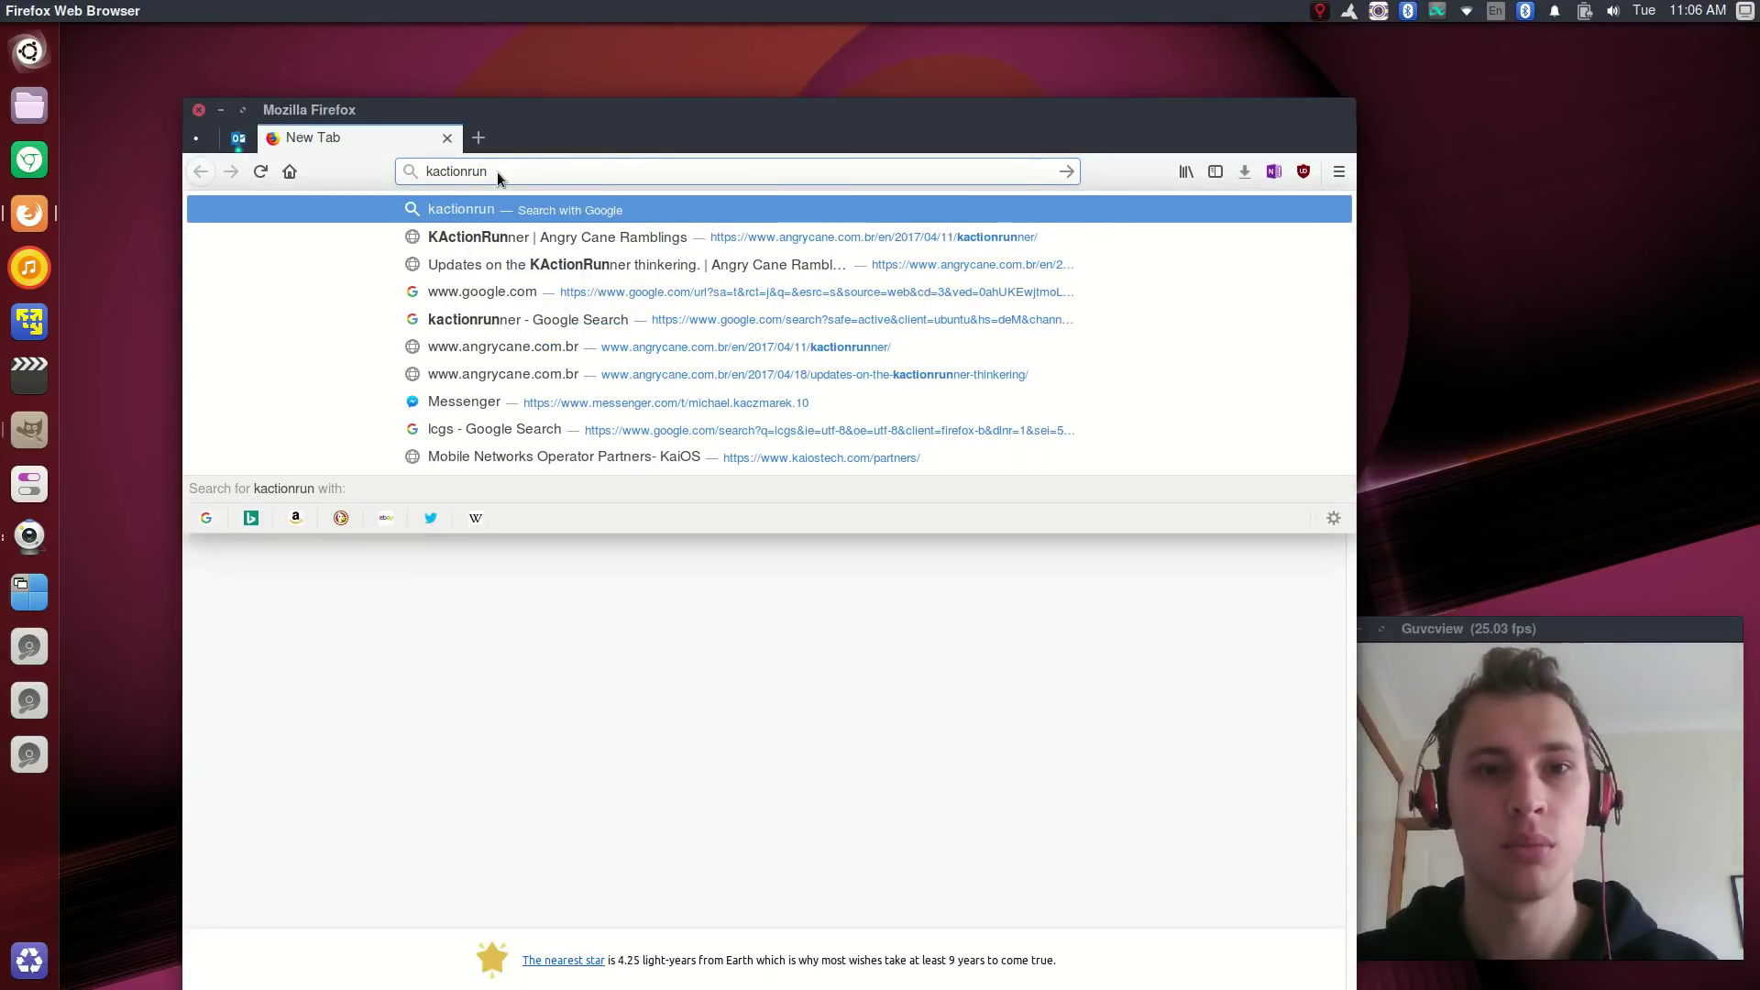
{"action": "key", "text": "Down"}
{"action": "key", "text": "Return"}
{"action": "left_click_drag", "start_coordinate": [596, 115], "coordinate": [598, 61]}
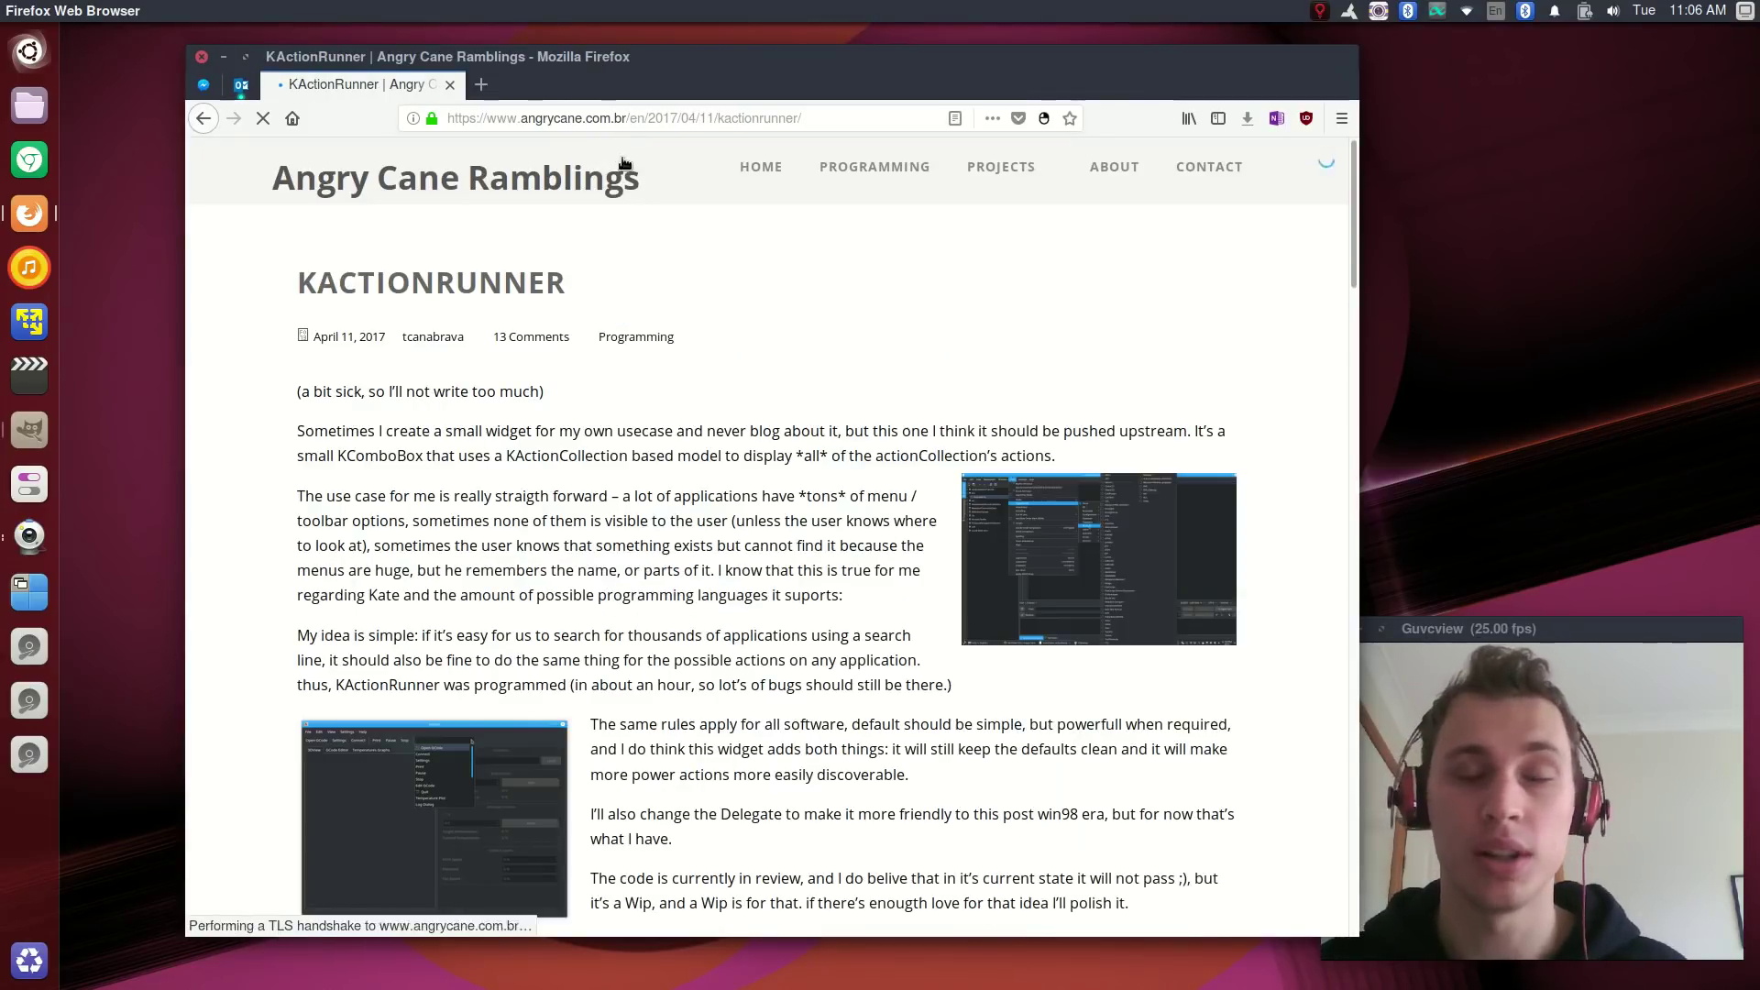
View the article's first screenshot, showing the nested Tools menus, at full size and go back to the KActionRunner article
{"action": "left_click", "coordinate": [1102, 508]}
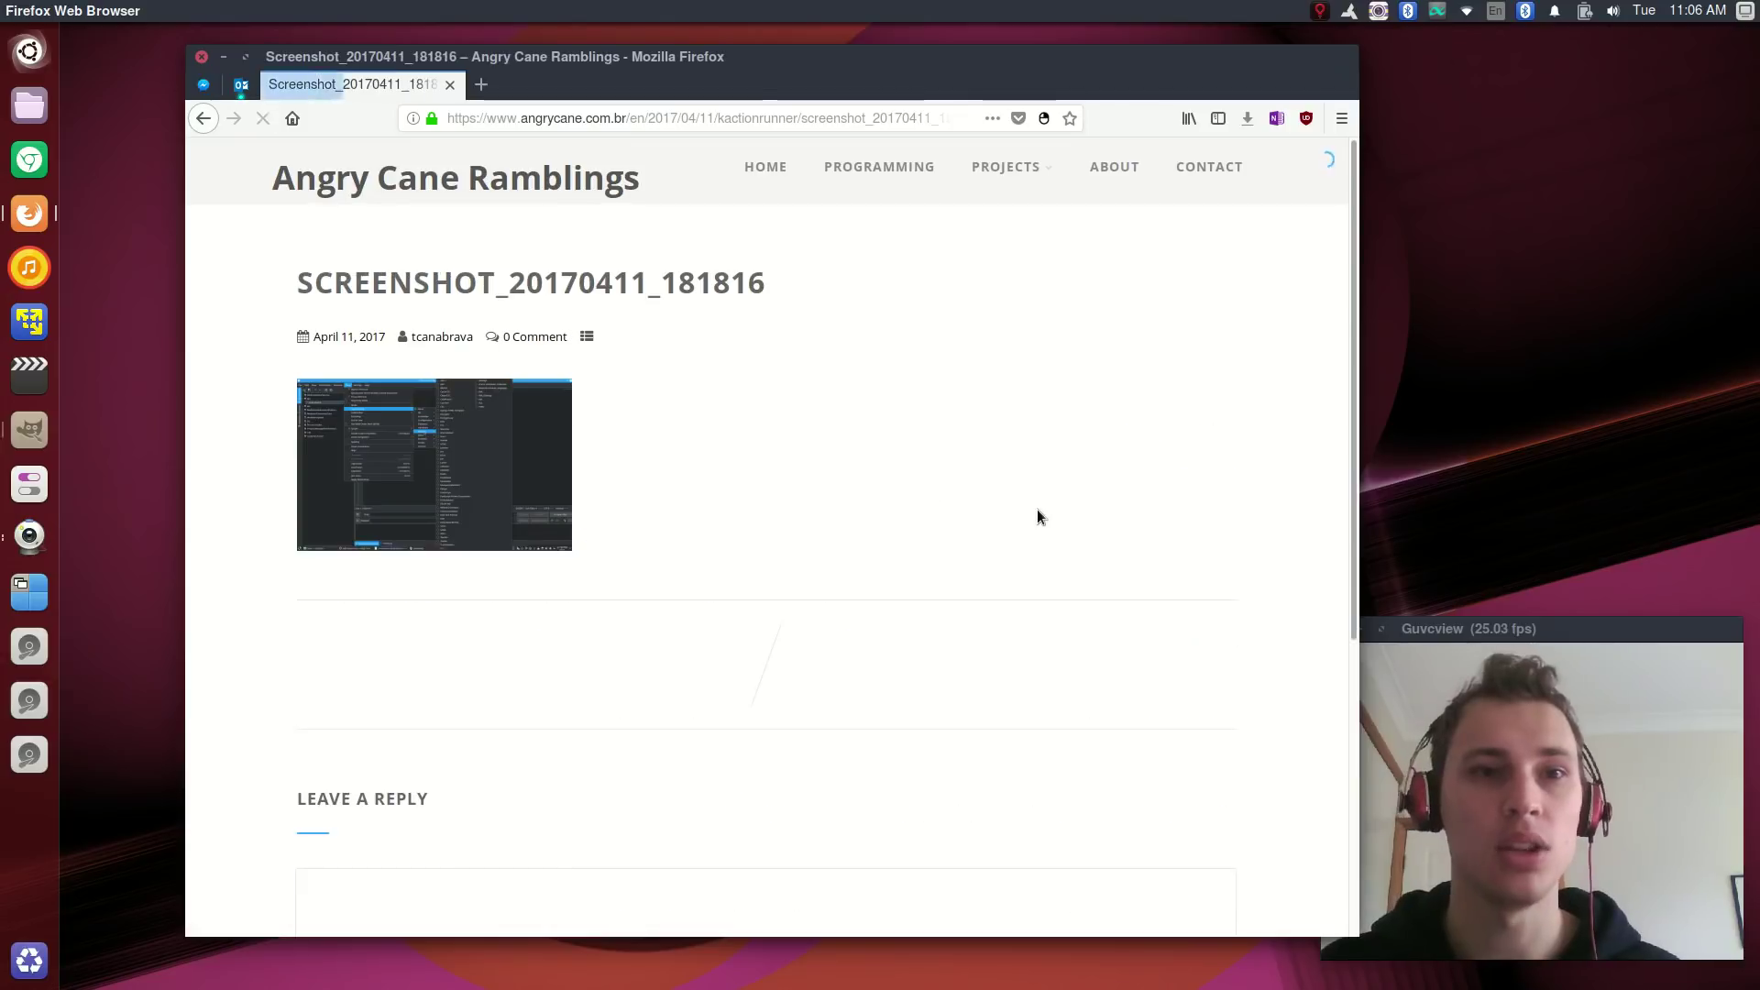
{"action": "left_click", "coordinate": [456, 382]}
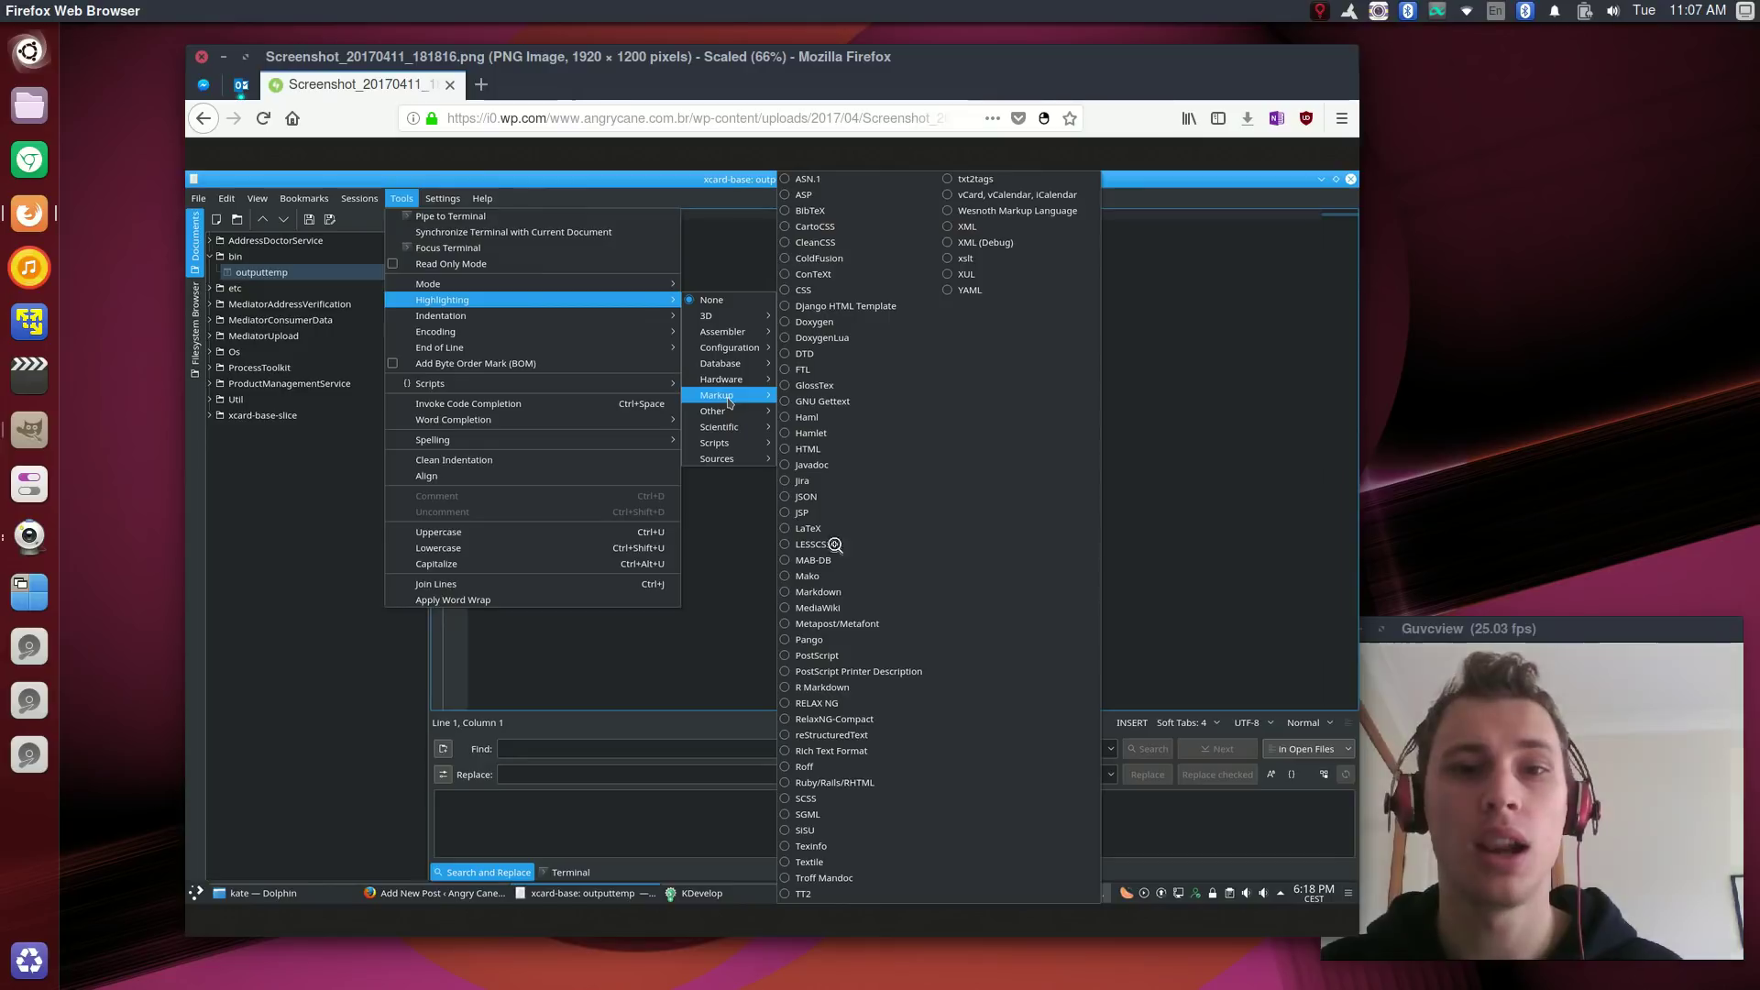
{"action": "left_click", "coordinate": [206, 117]}
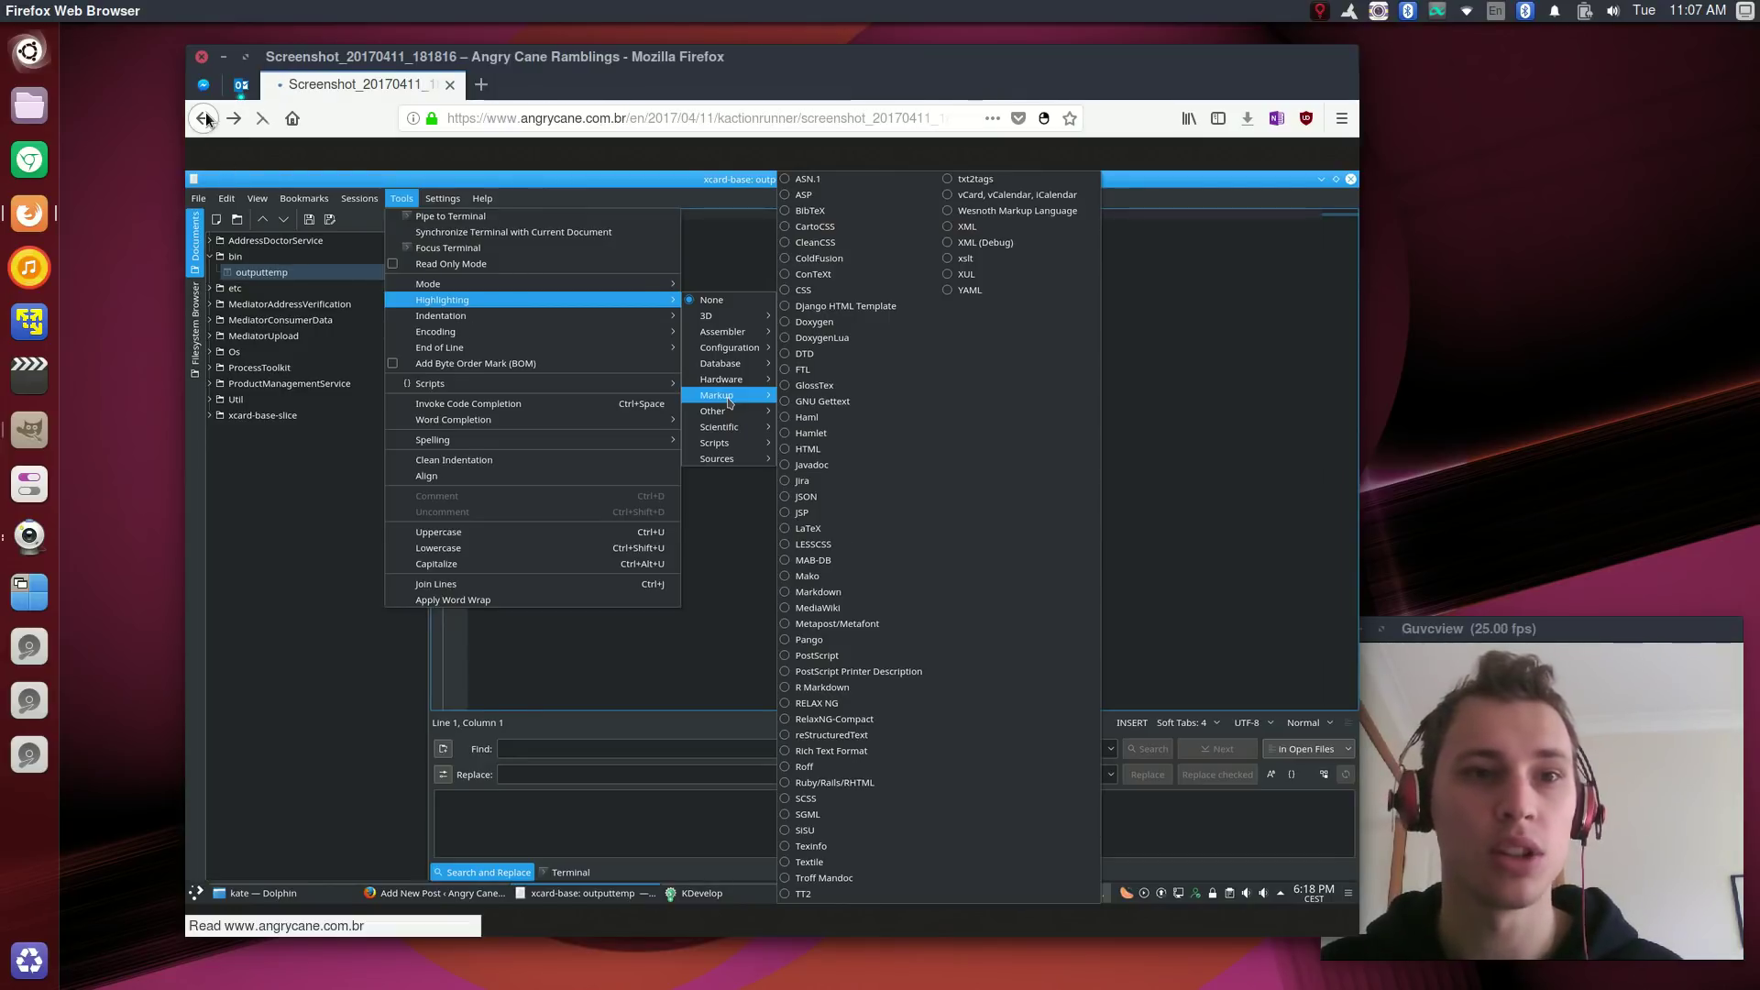
{"action": "left_click", "coordinate": [205, 117]}
Skim the article's responses, view its second screenshot of the action search box at full size and go back one page
{"action": "scroll", "coordinate": [644, 406], "scroll_direction": "down", "scroll_amount": 10}
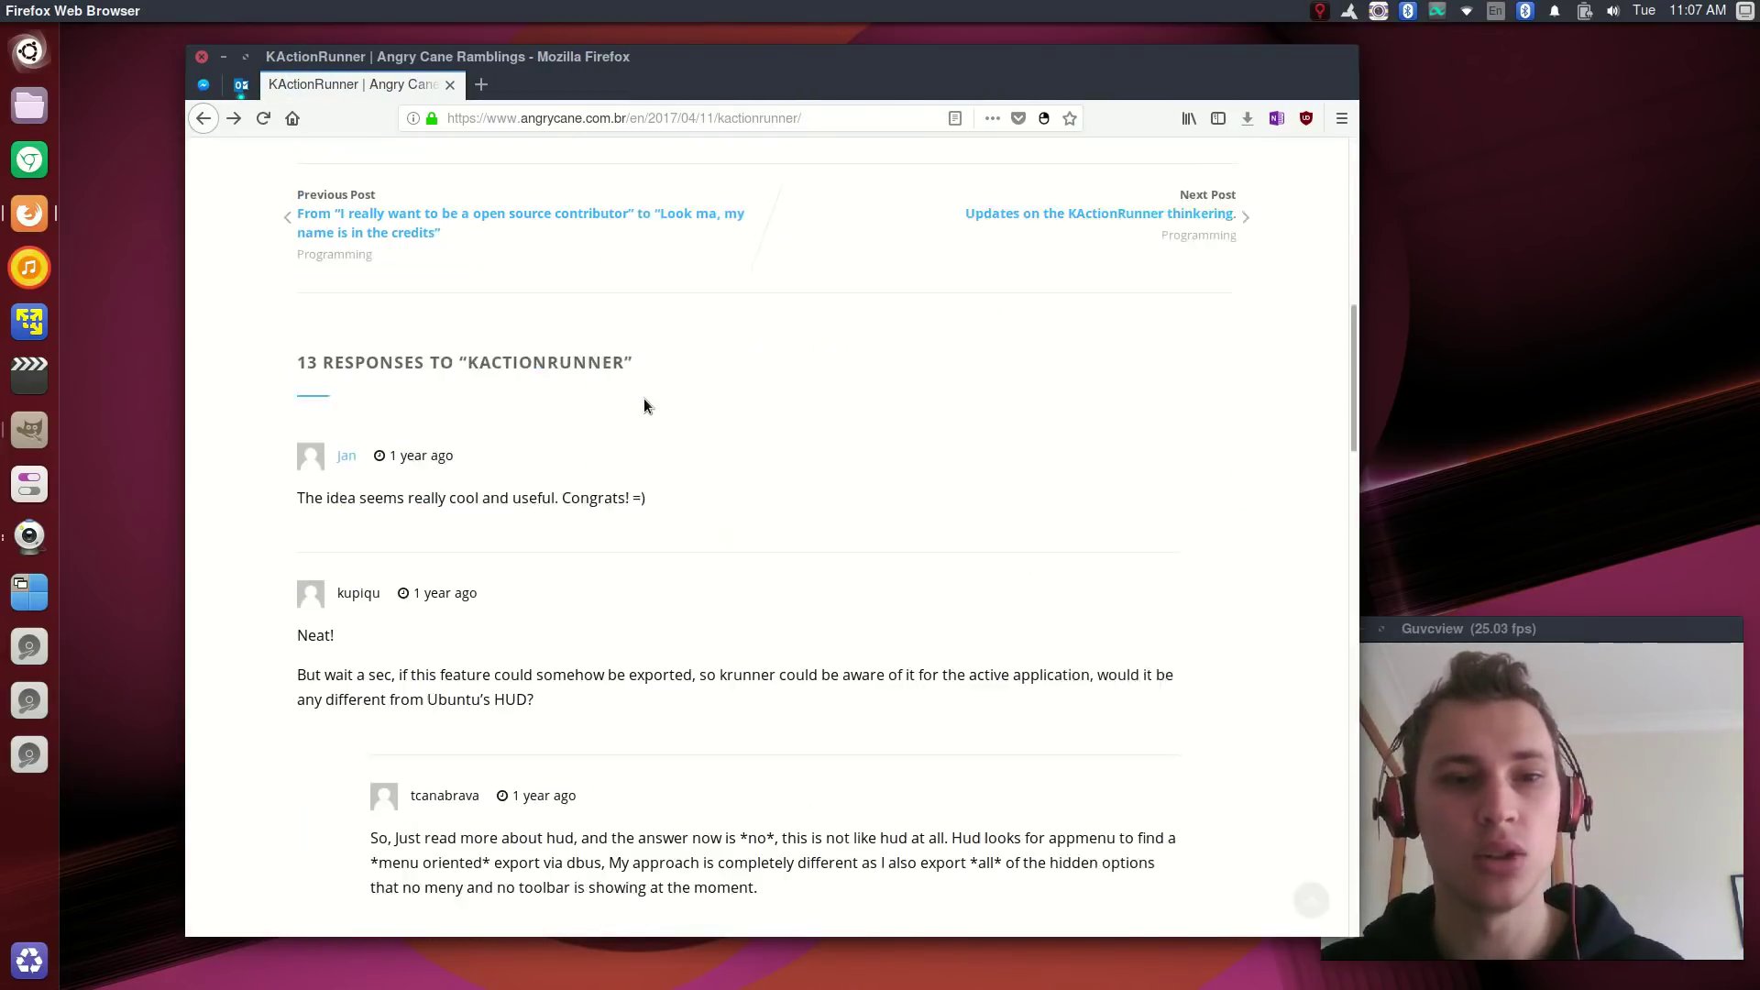
{"action": "scroll", "coordinate": [643, 406], "scroll_direction": "up", "scroll_amount": 7}
{"action": "left_click", "coordinate": [450, 357]}
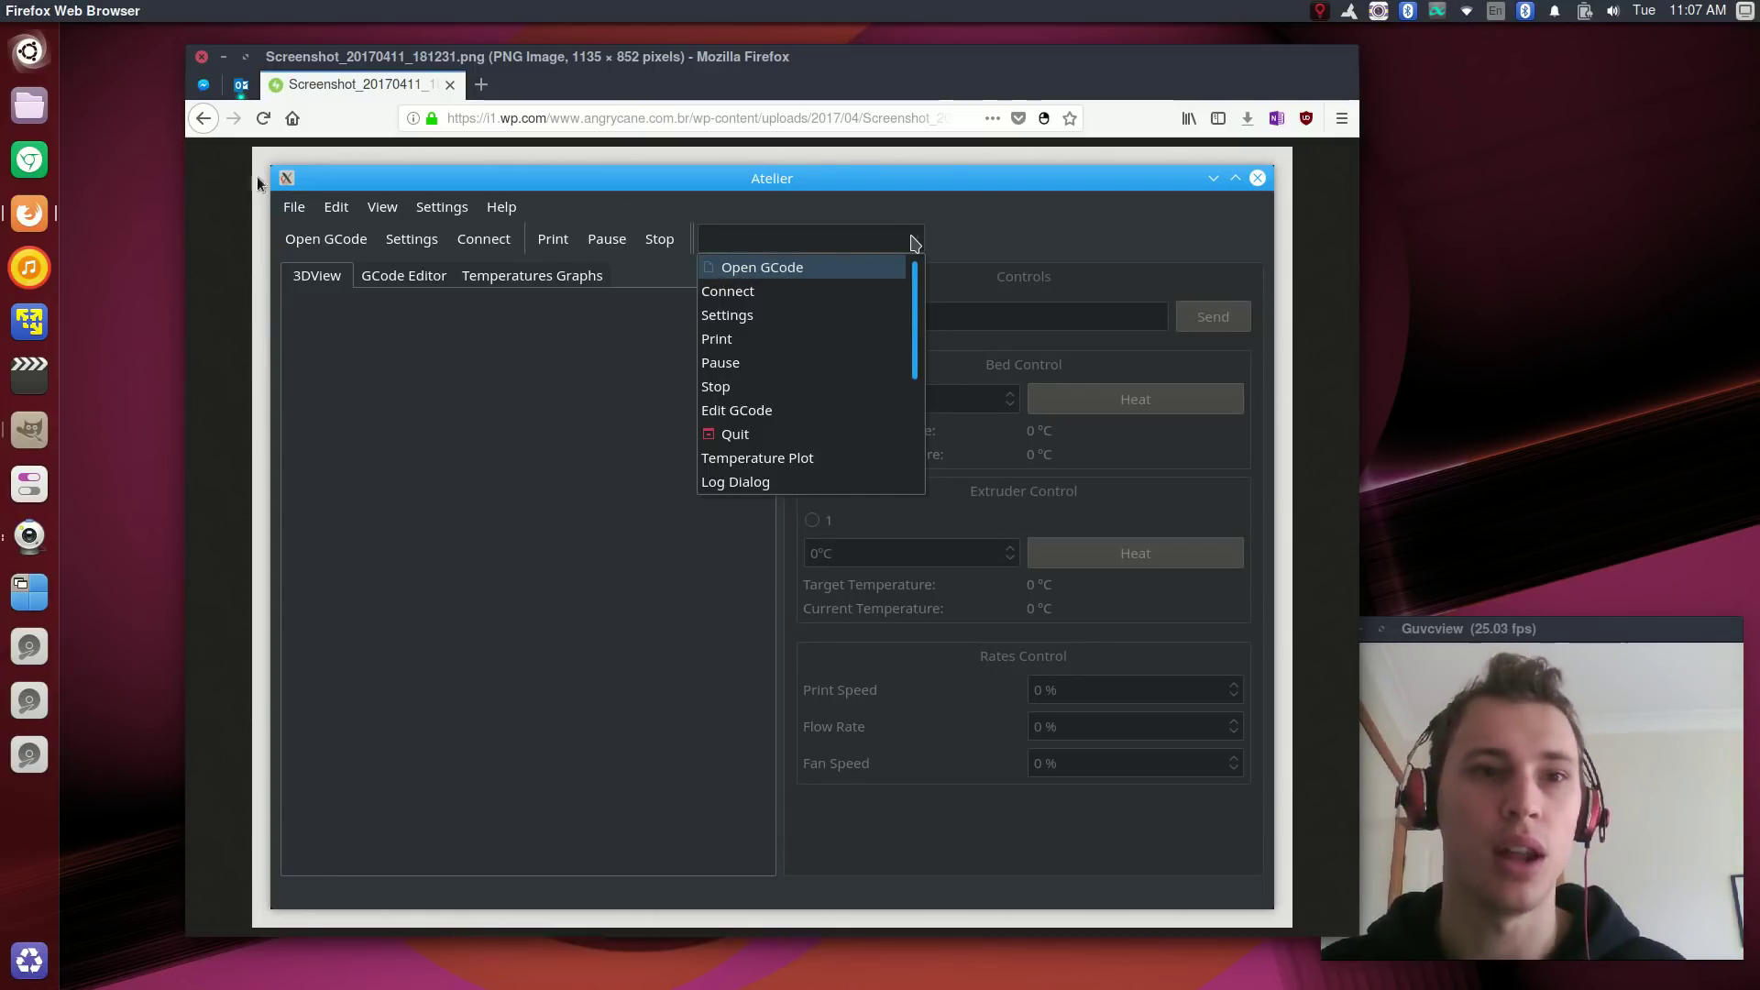
{"action": "left_click", "coordinate": [204, 117]}
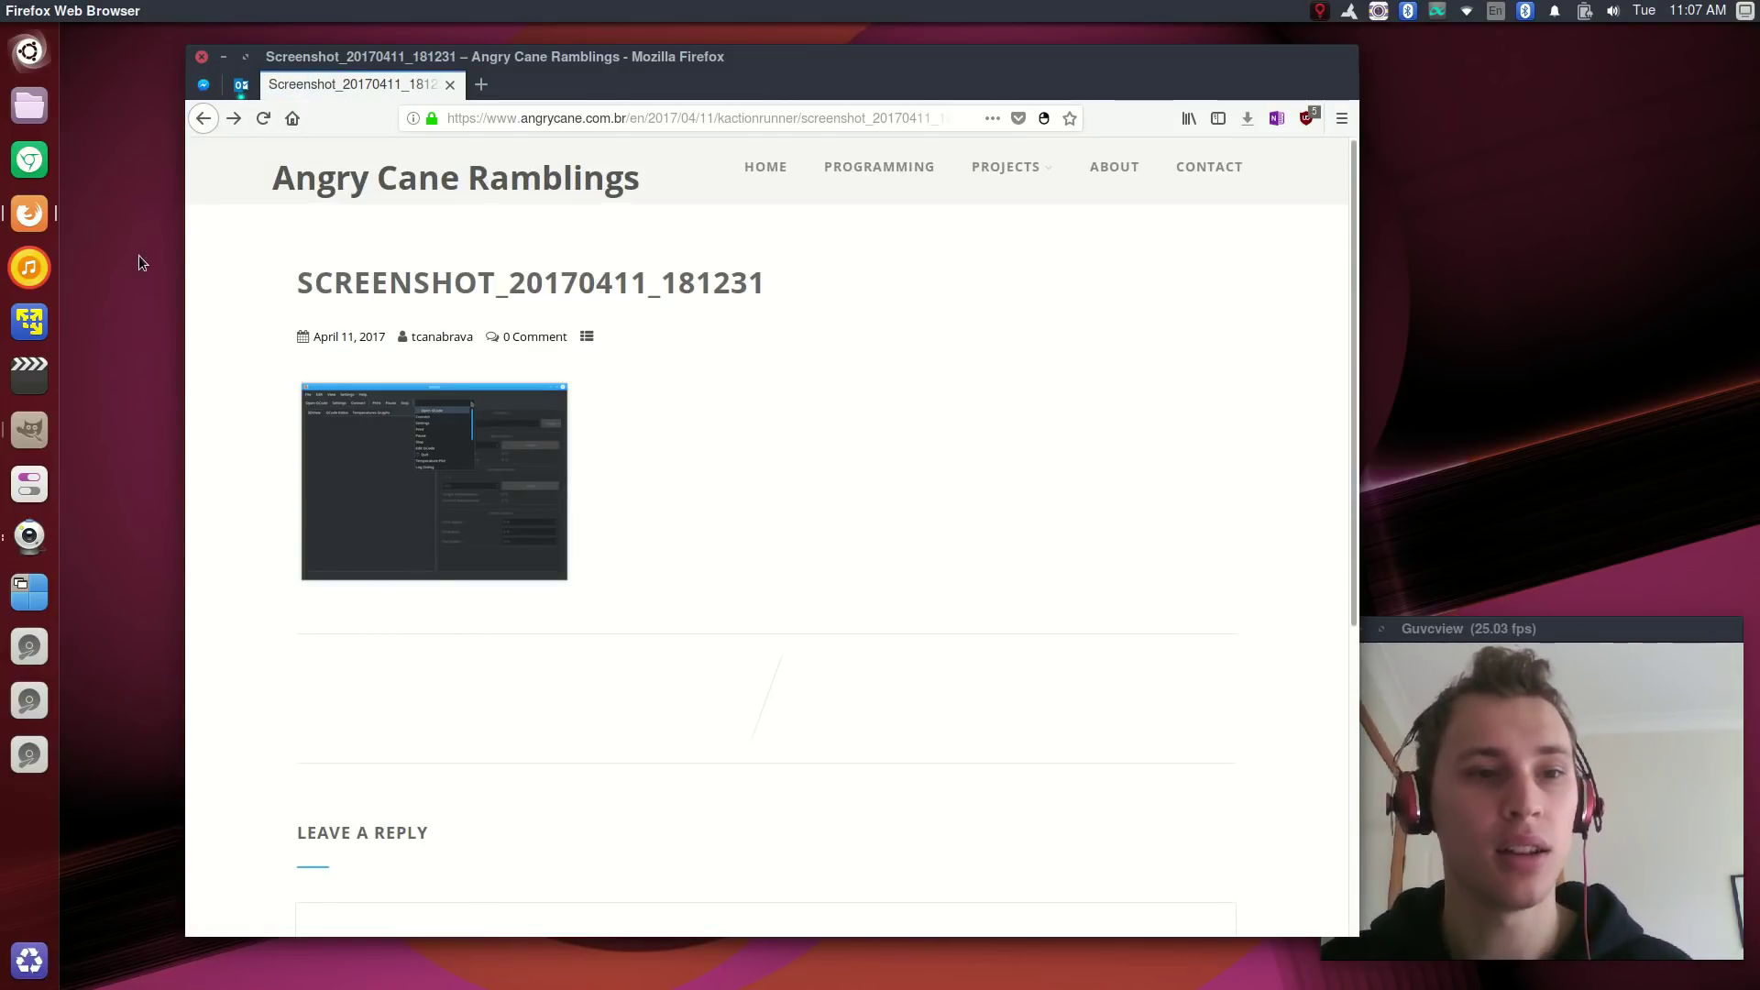
Switch to GIMP and examine the commands in its global menus, including File, Video and Filters
{"action": "left_click", "coordinate": [29, 429]}
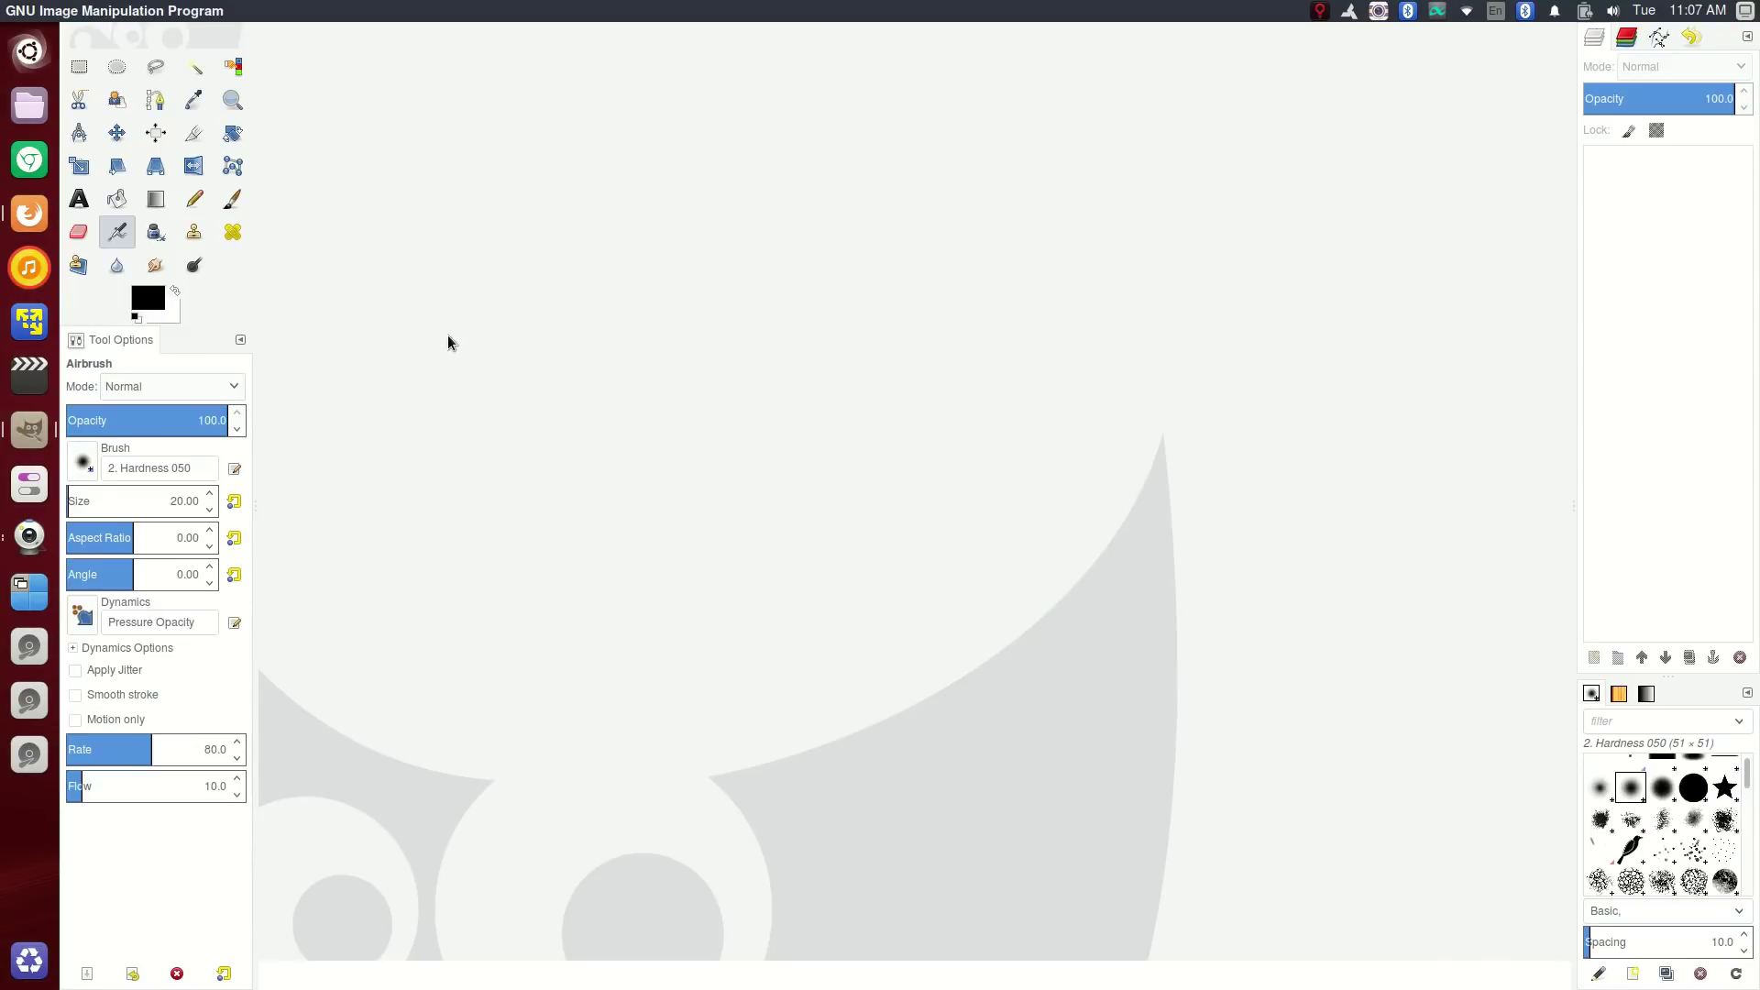
{"action": "mouse_move", "coordinate": [146, 9]}
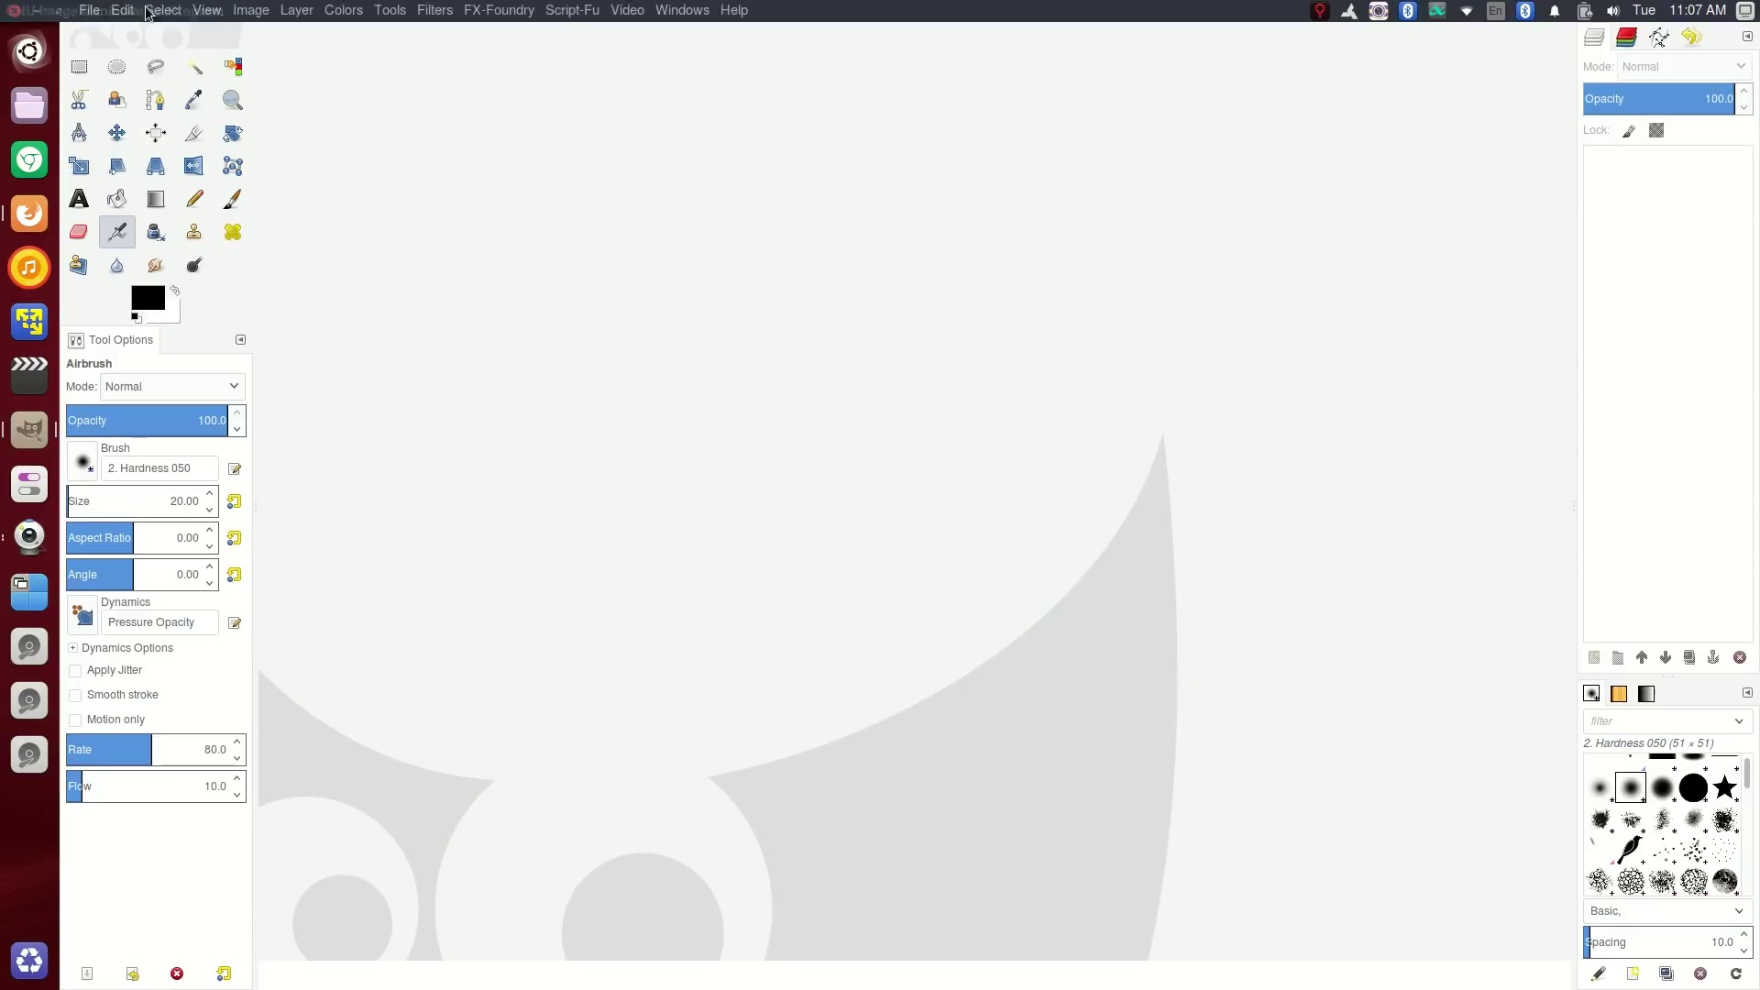
{"action": "left_click", "coordinate": [89, 9]}
{"action": "mouse_move", "coordinate": [645, 9]}
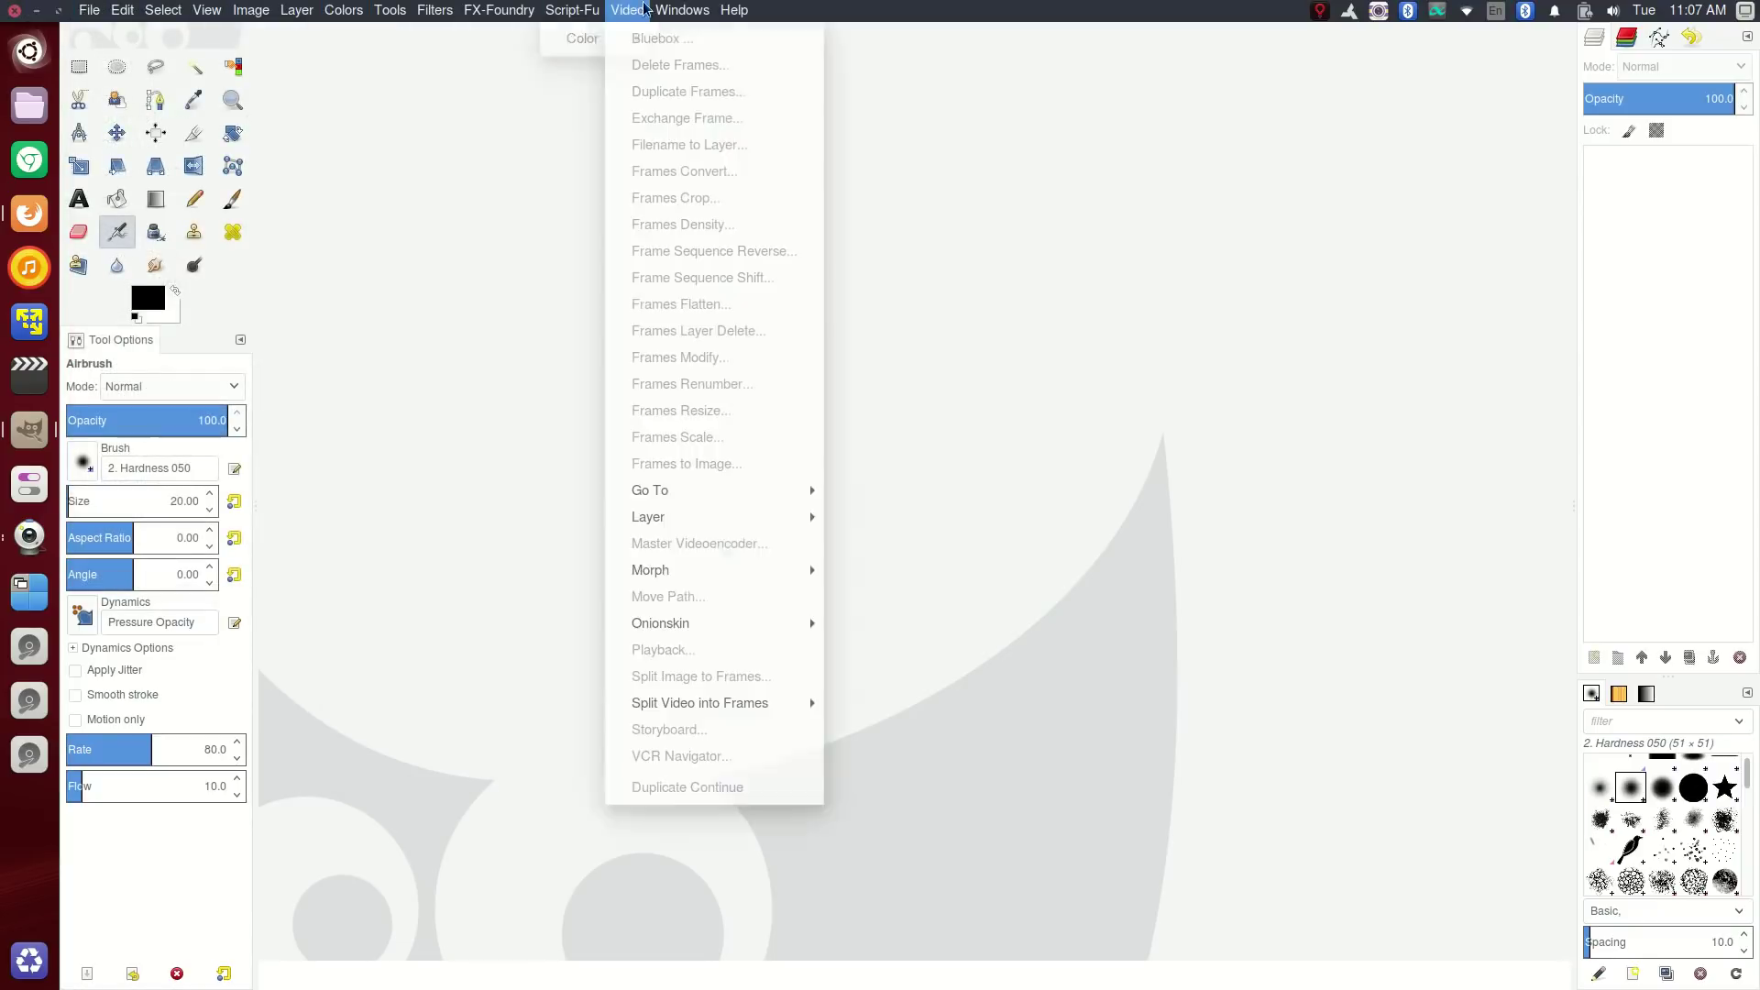
{"action": "left_click", "coordinate": [711, 196]}
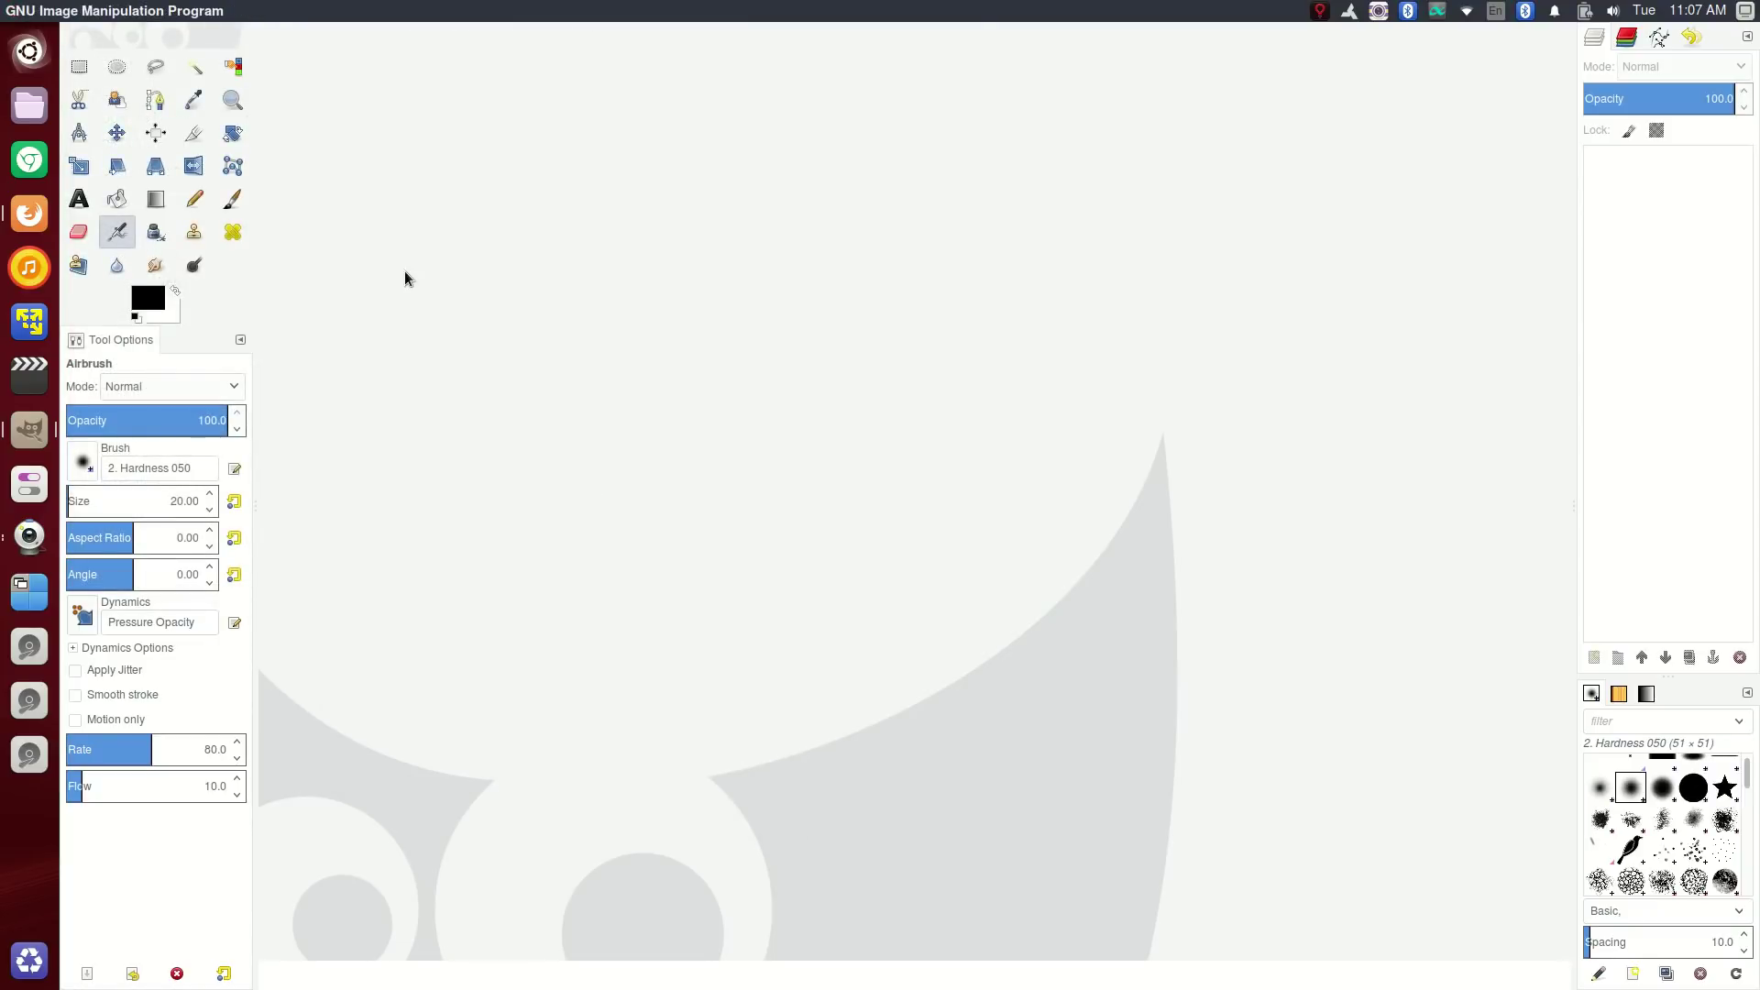
{"action": "mouse_move", "coordinate": [30, 7]}
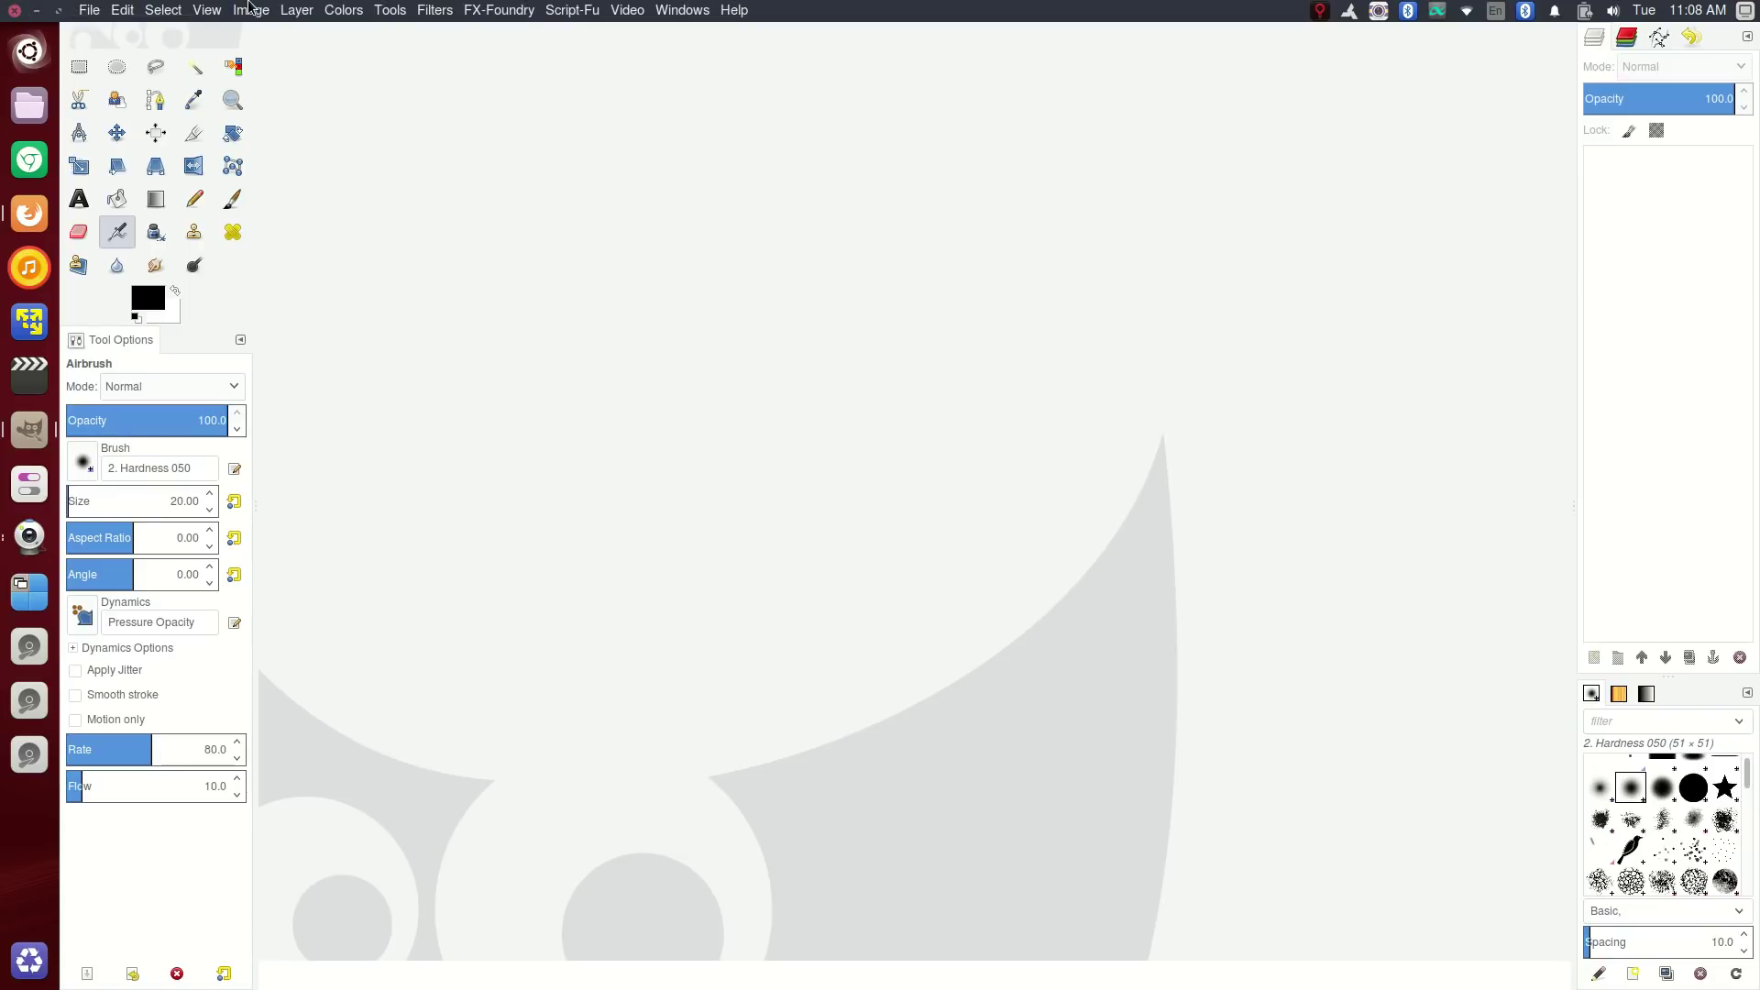
{"action": "left_click", "coordinate": [90, 10]}
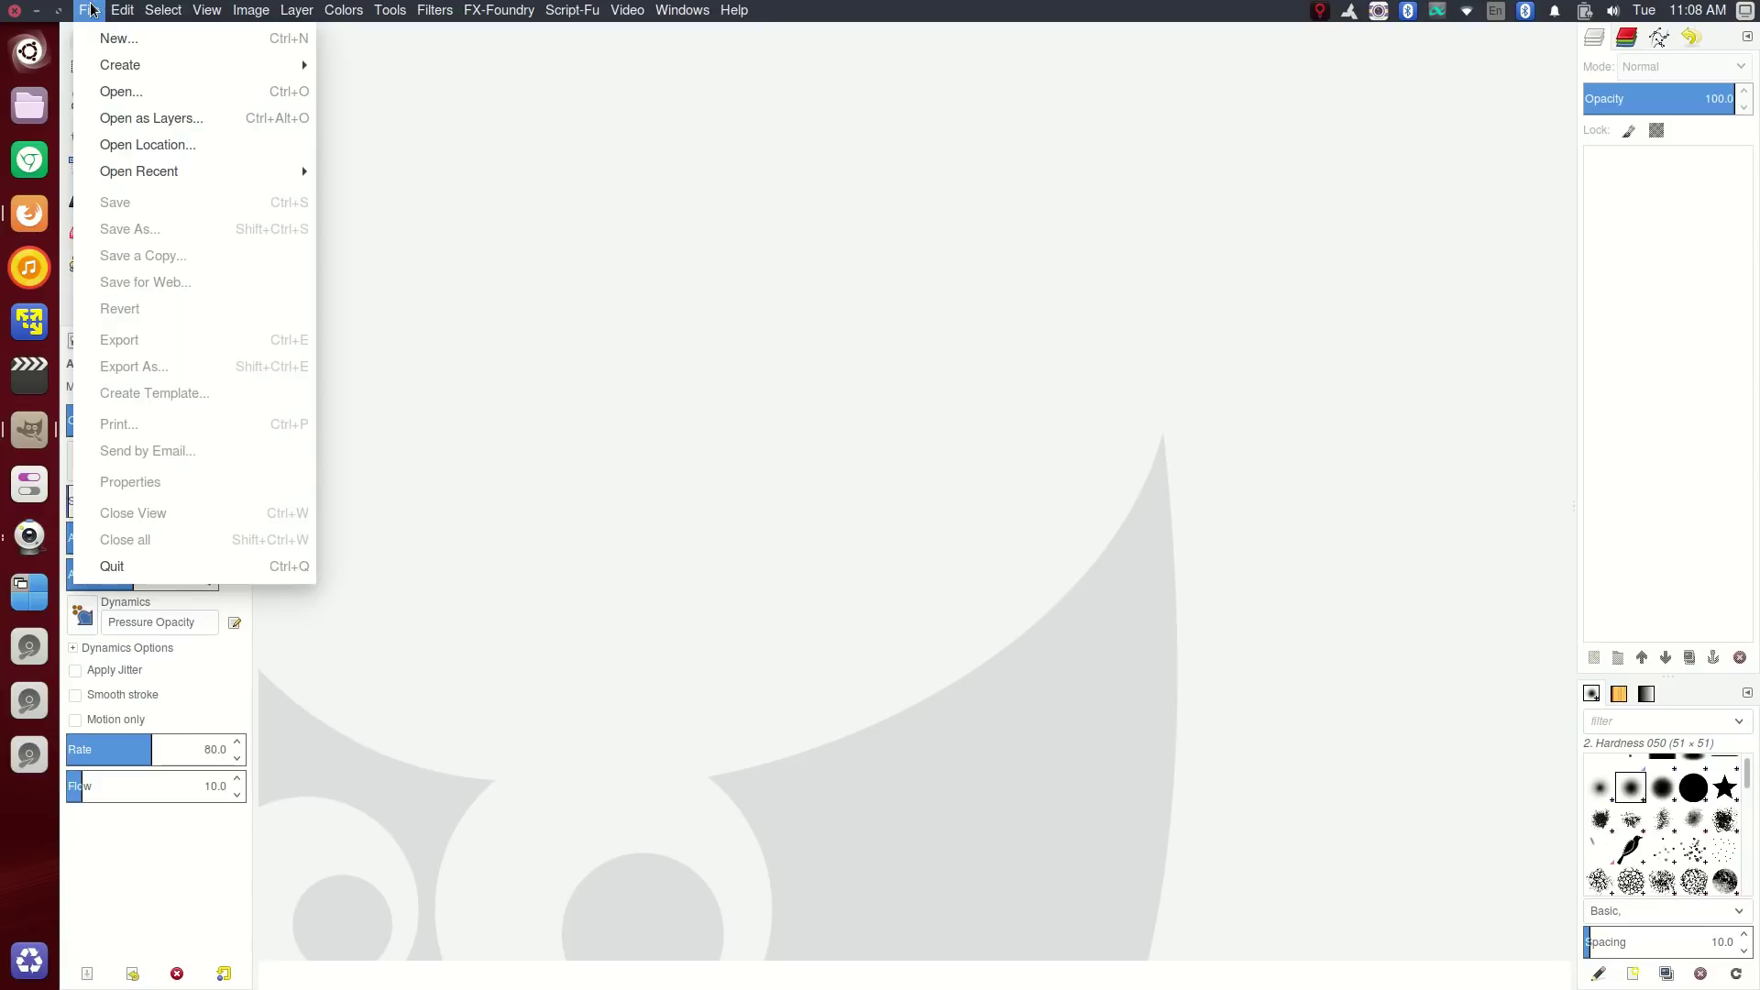
{"action": "left_click", "coordinate": [435, 9]}
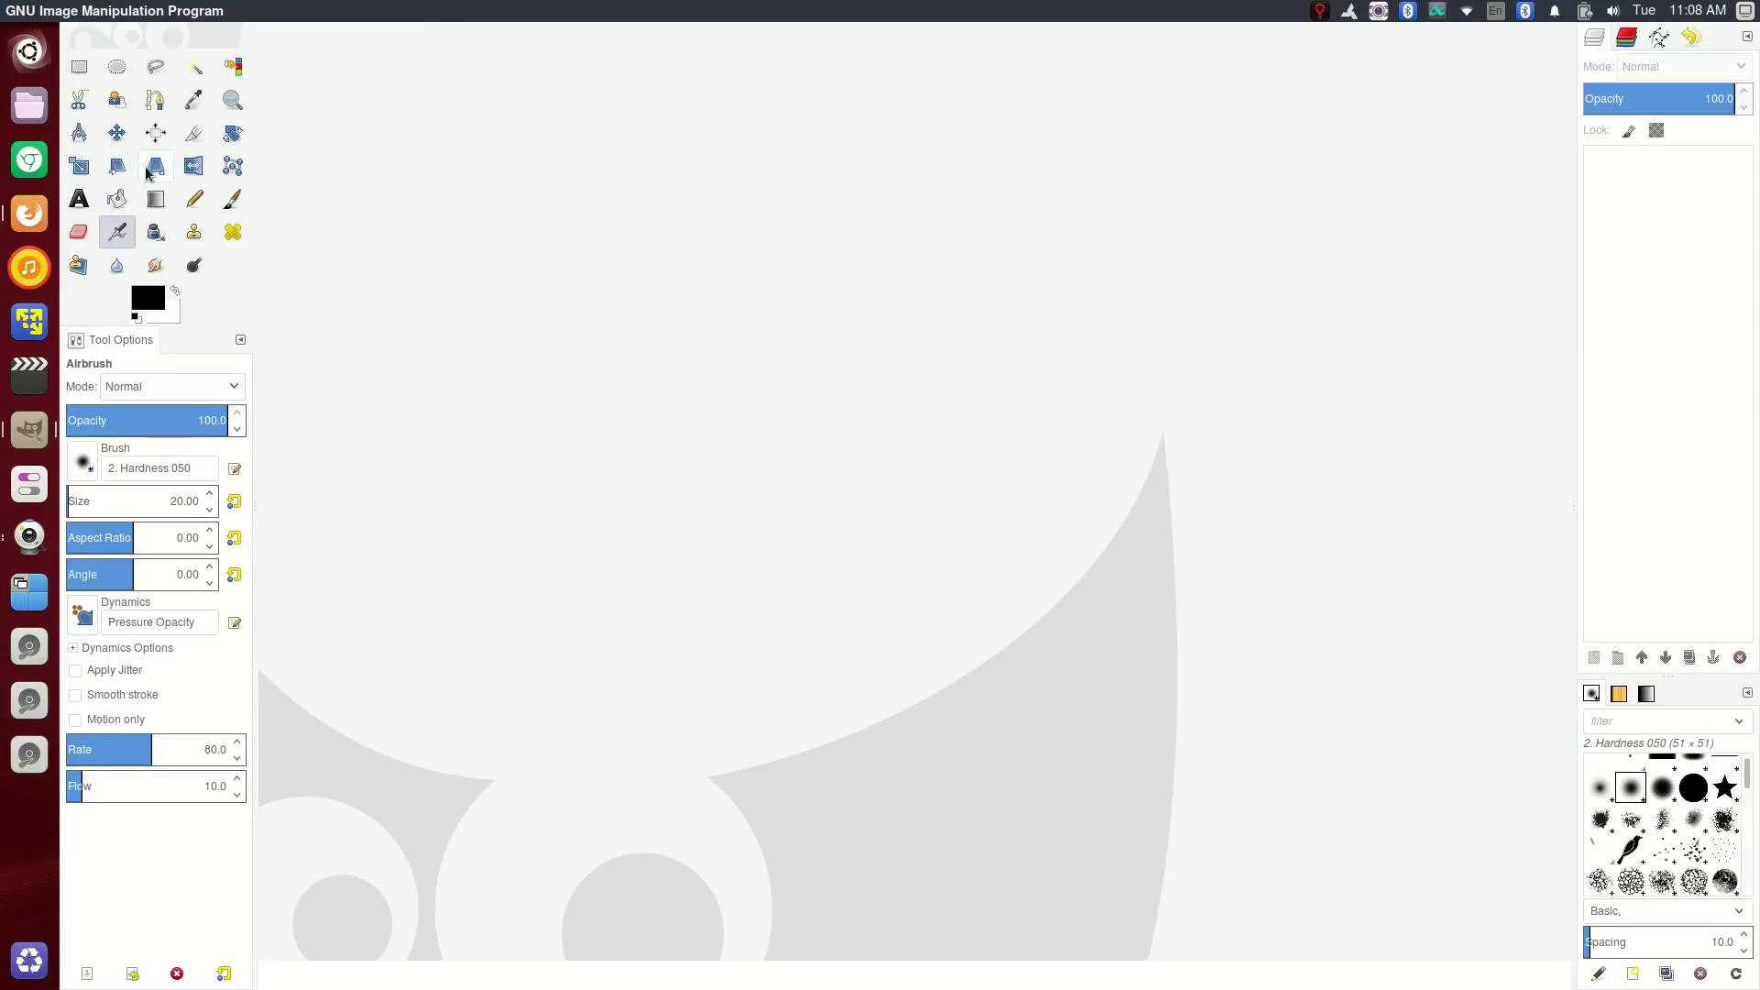
Find Unity Tweak Tool with the Dash search "unit", turn on Auto-hide for the Launcher and close the tool
{"action": "key", "text": "super"}
{"action": "type", "text": "unit"}
{"action": "key", "text": "Return"}
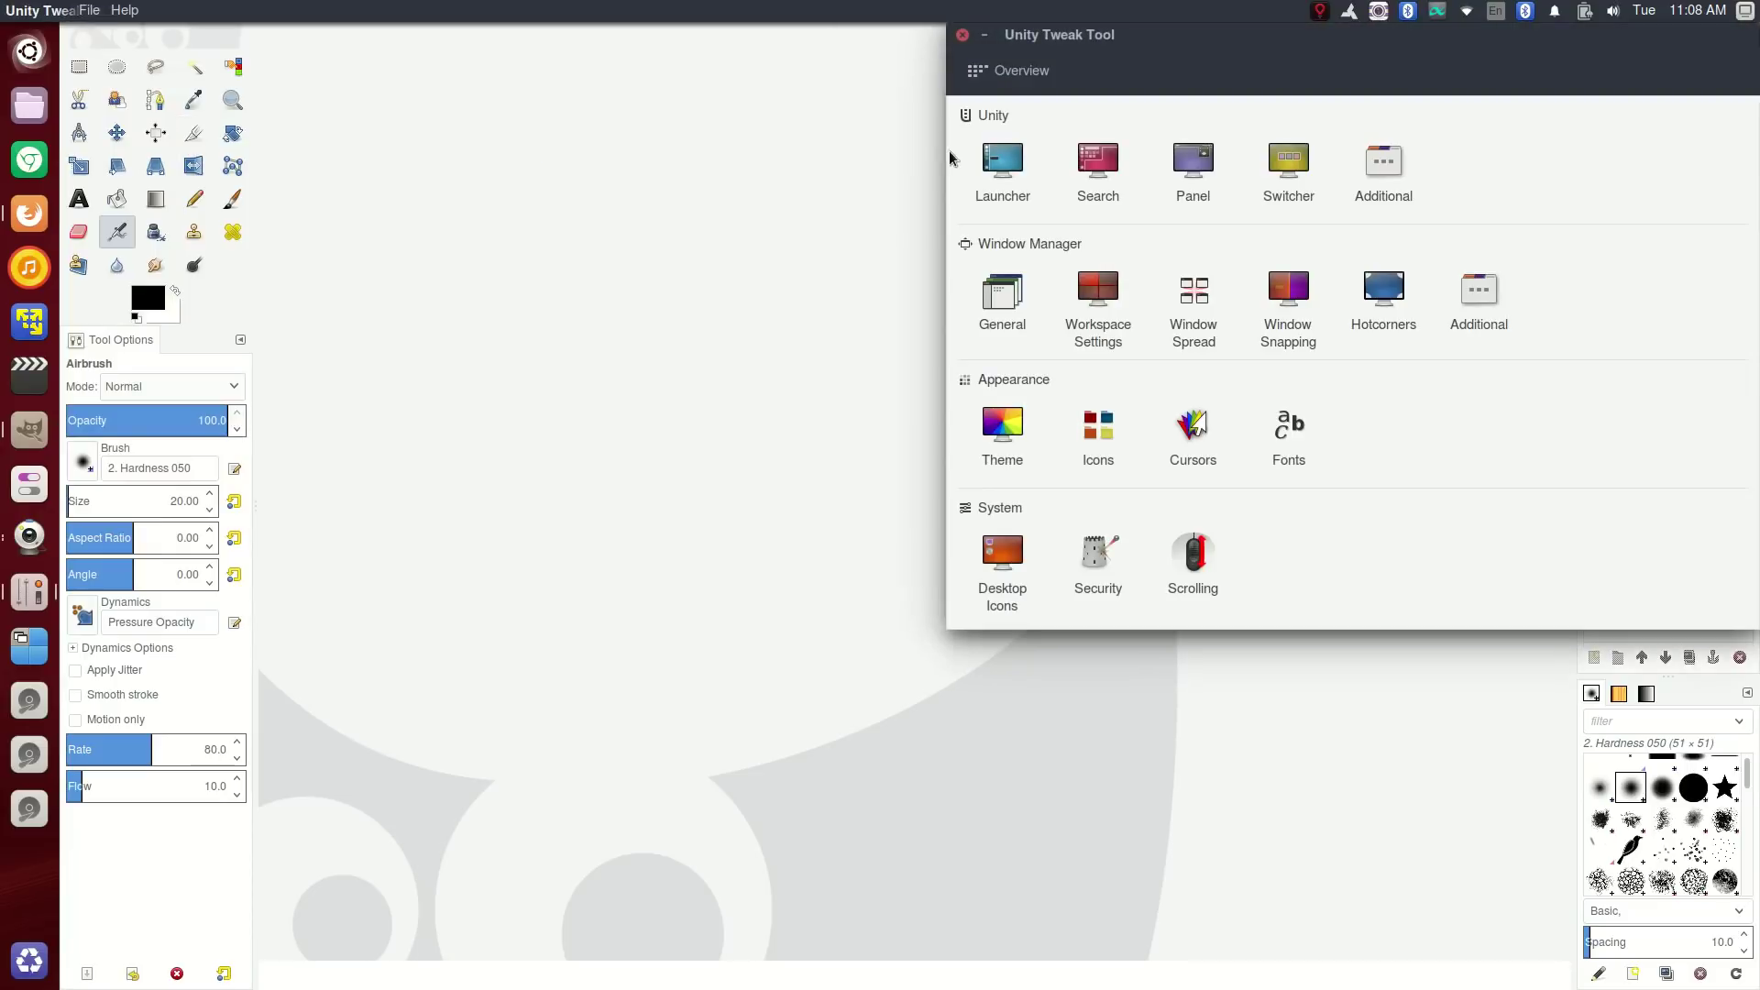
{"action": "left_click", "coordinate": [1002, 163]}
{"action": "left_click", "coordinate": [1127, 167]}
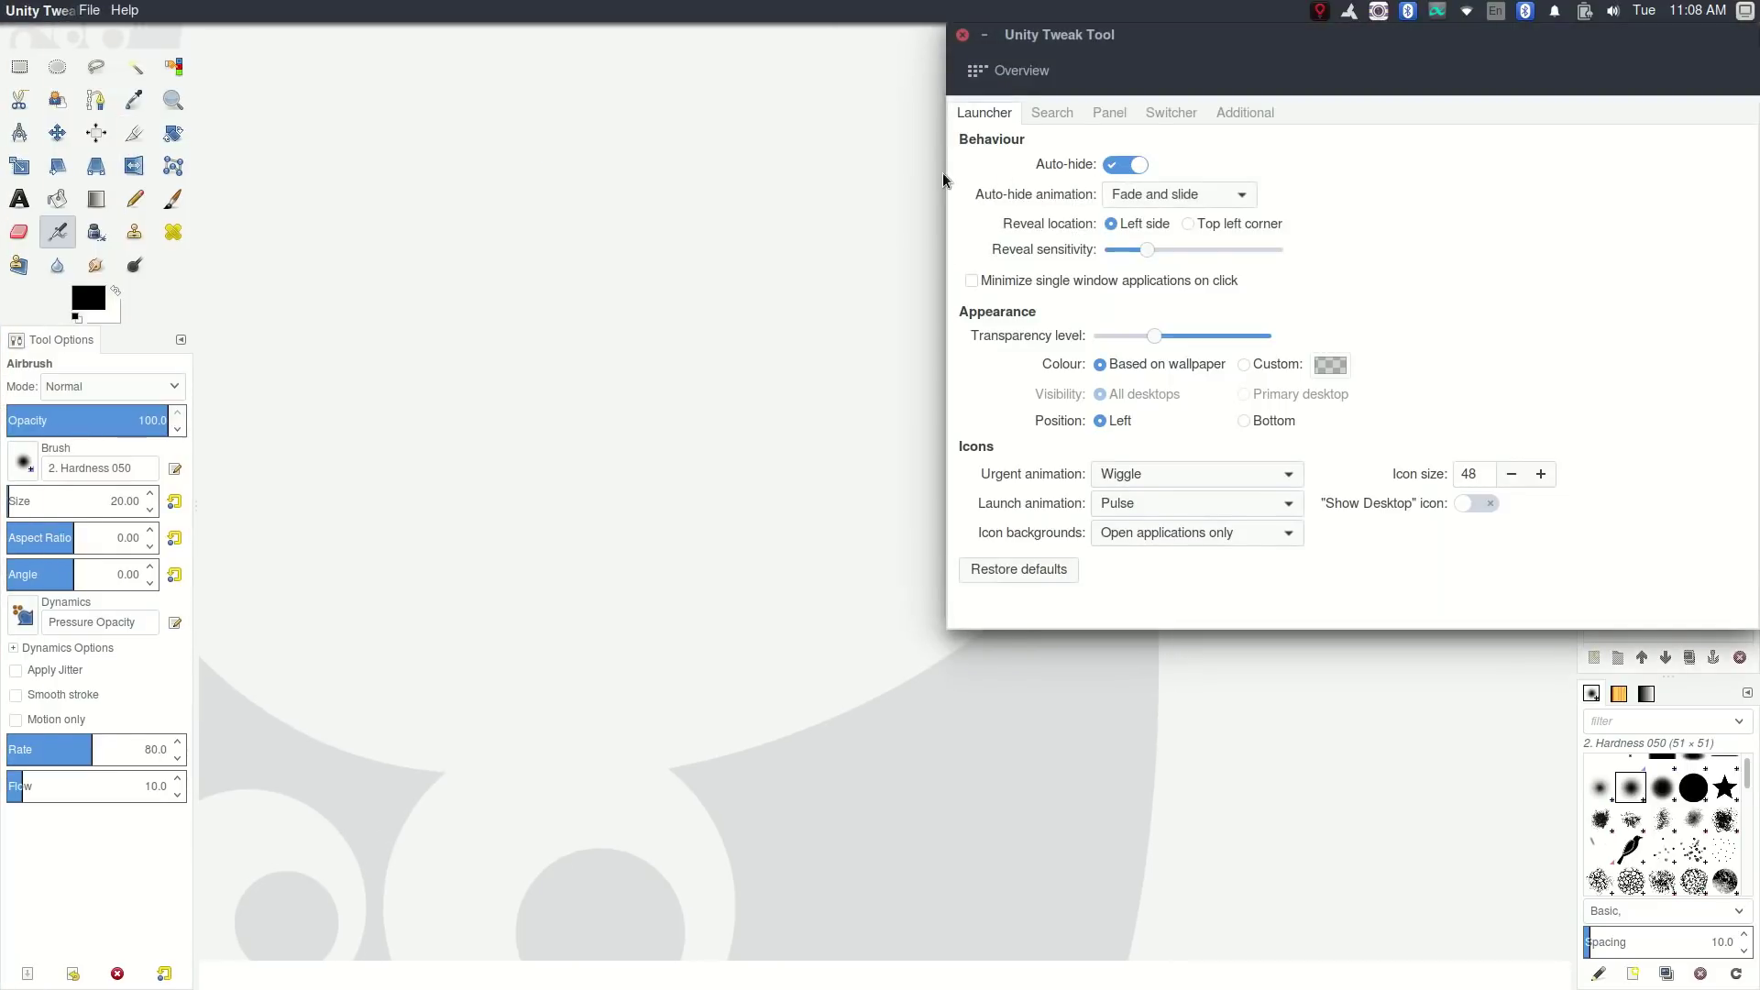
{"action": "left_click", "coordinate": [961, 36]}
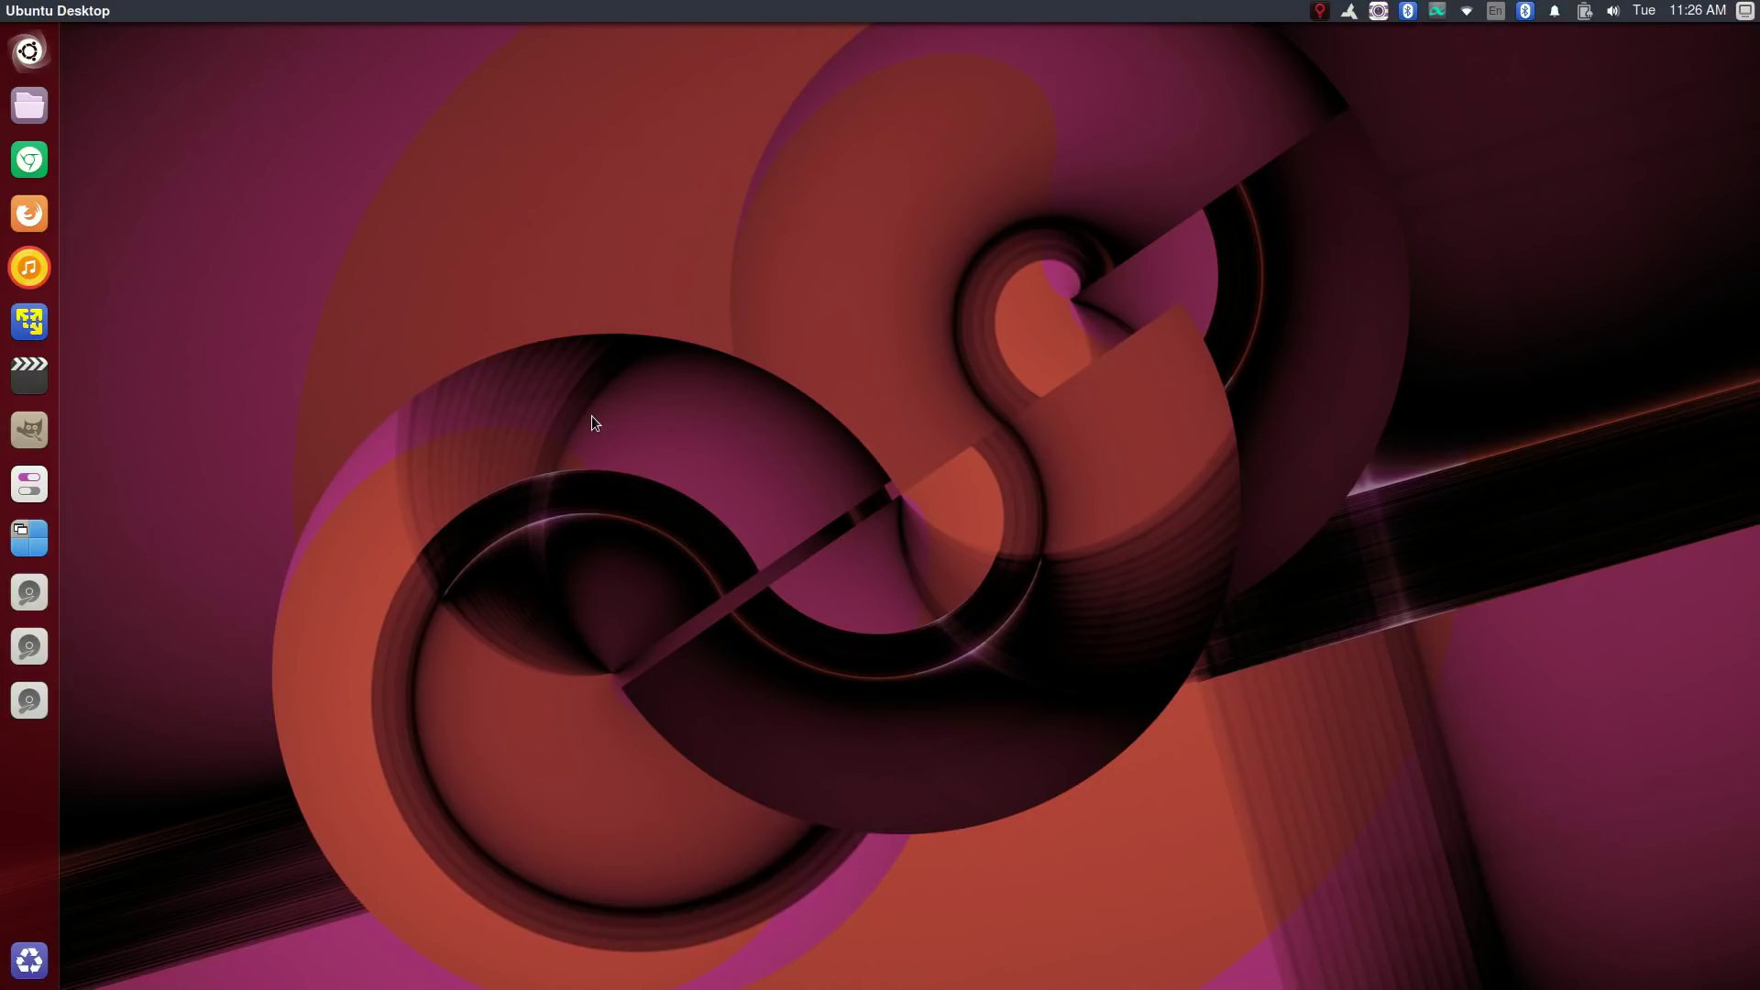
Open a terminal and enter the command "sudo apt install ubuntu-unity-desktop" without running it
{"action": "key", "text": "ctrl+alt+t"}
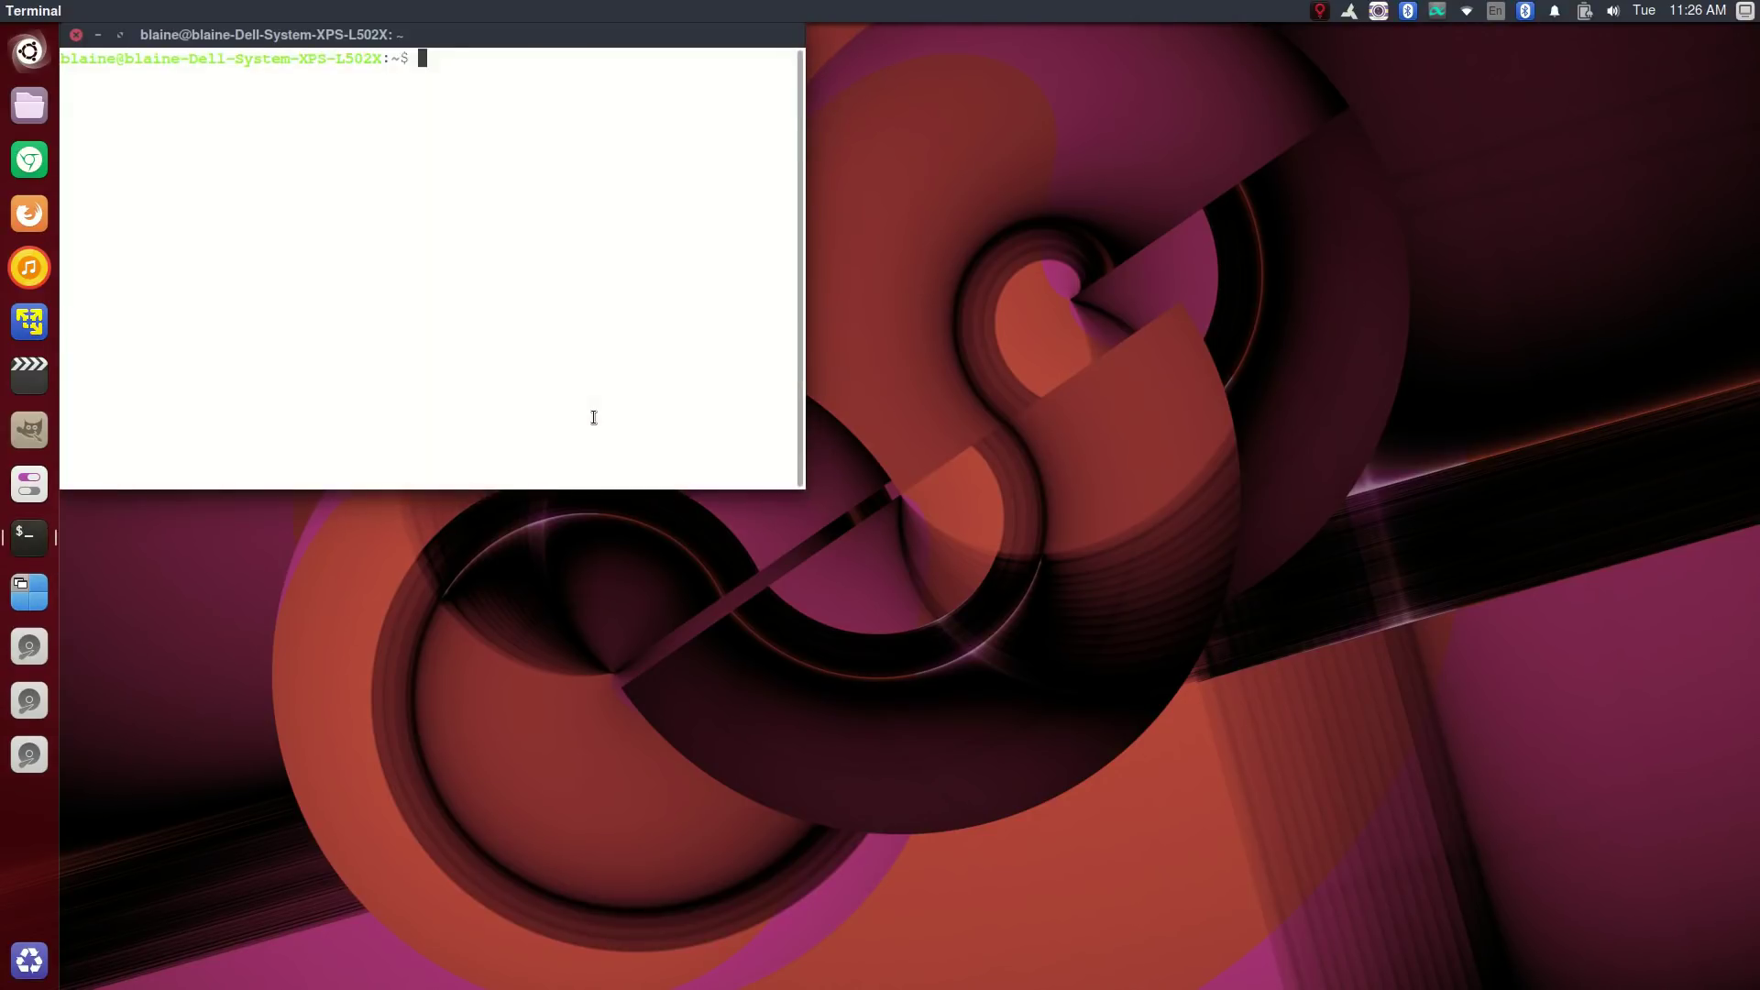
{"action": "type", "text": "su"}
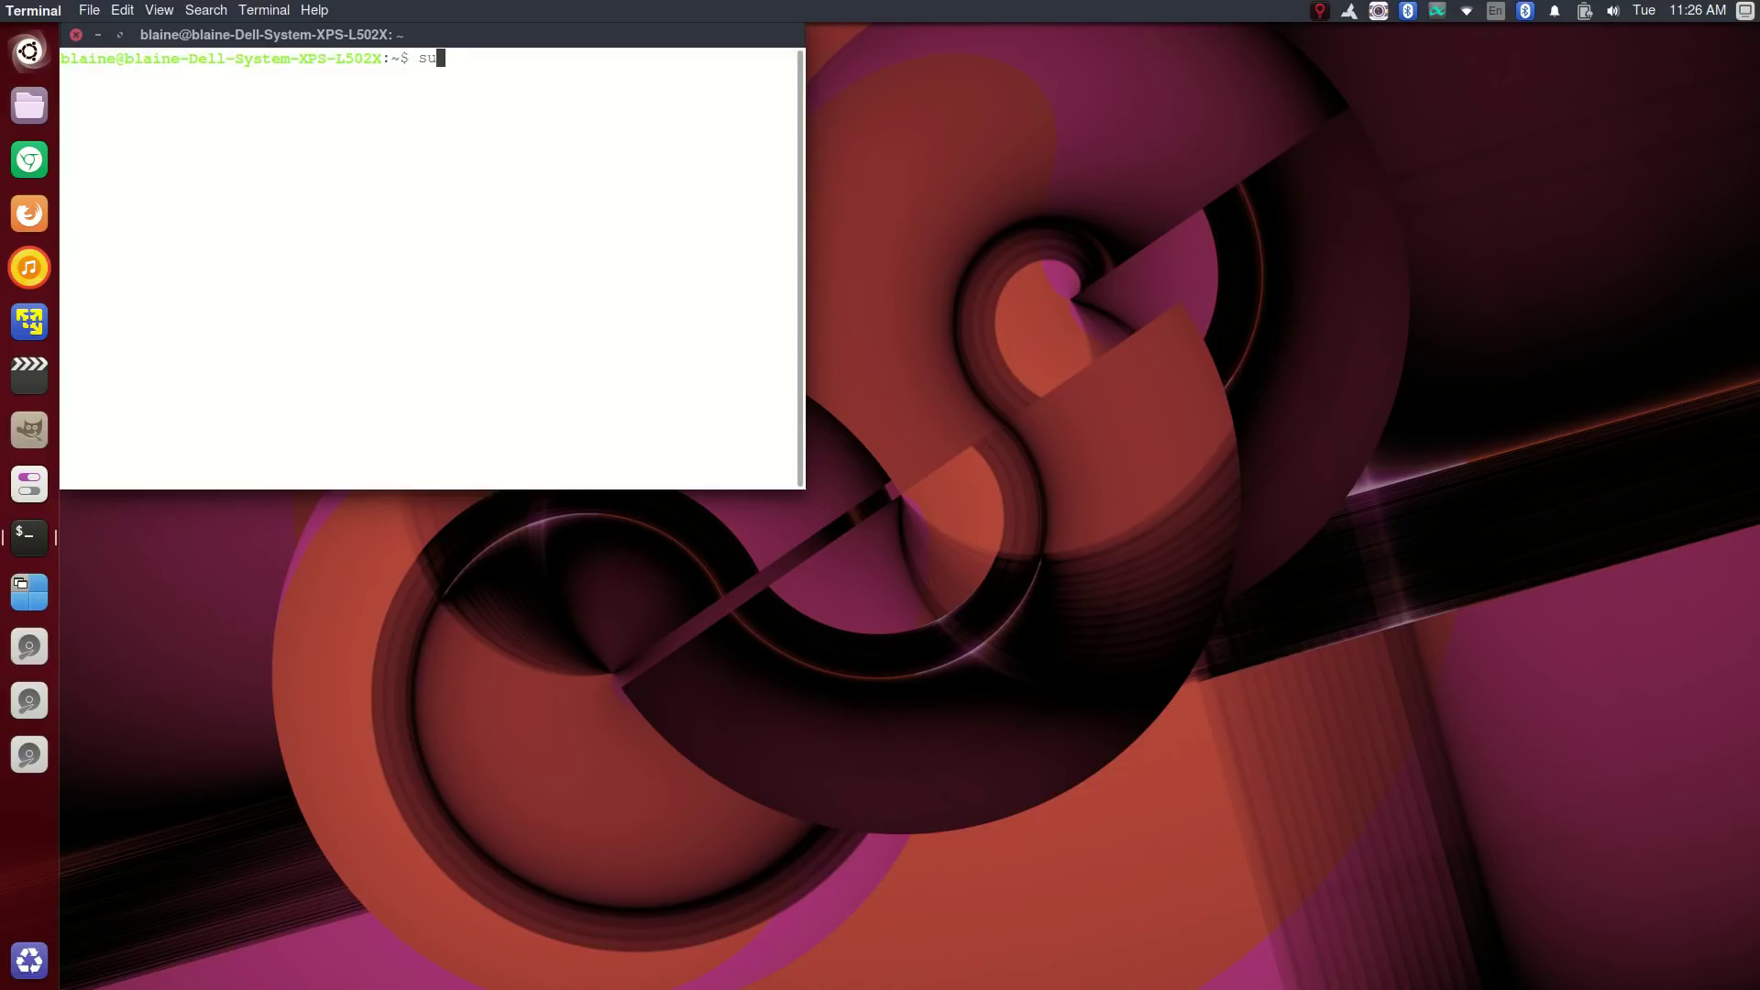
{"action": "type", "text": "do apt install u"}
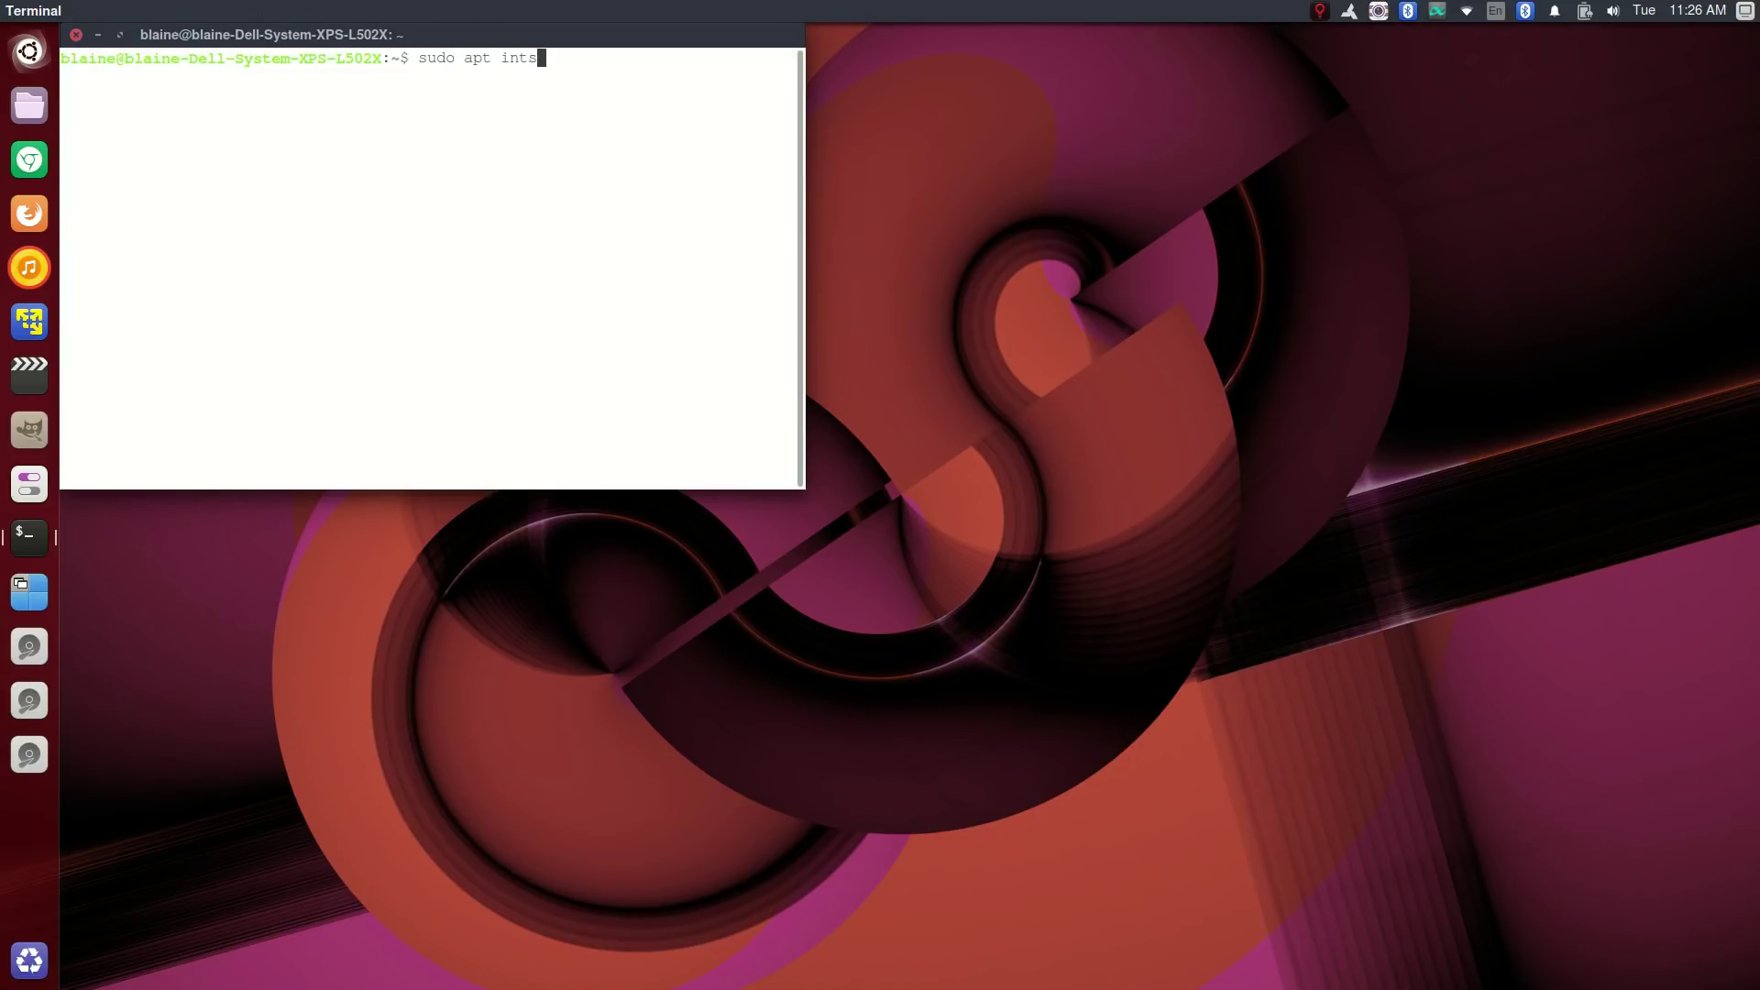
{"action": "type", "text": "buntu-unity-desktop"}
Search the Dash for "system" and open System Settings
{"action": "key", "text": "super"}
{"action": "type", "text": "system"}
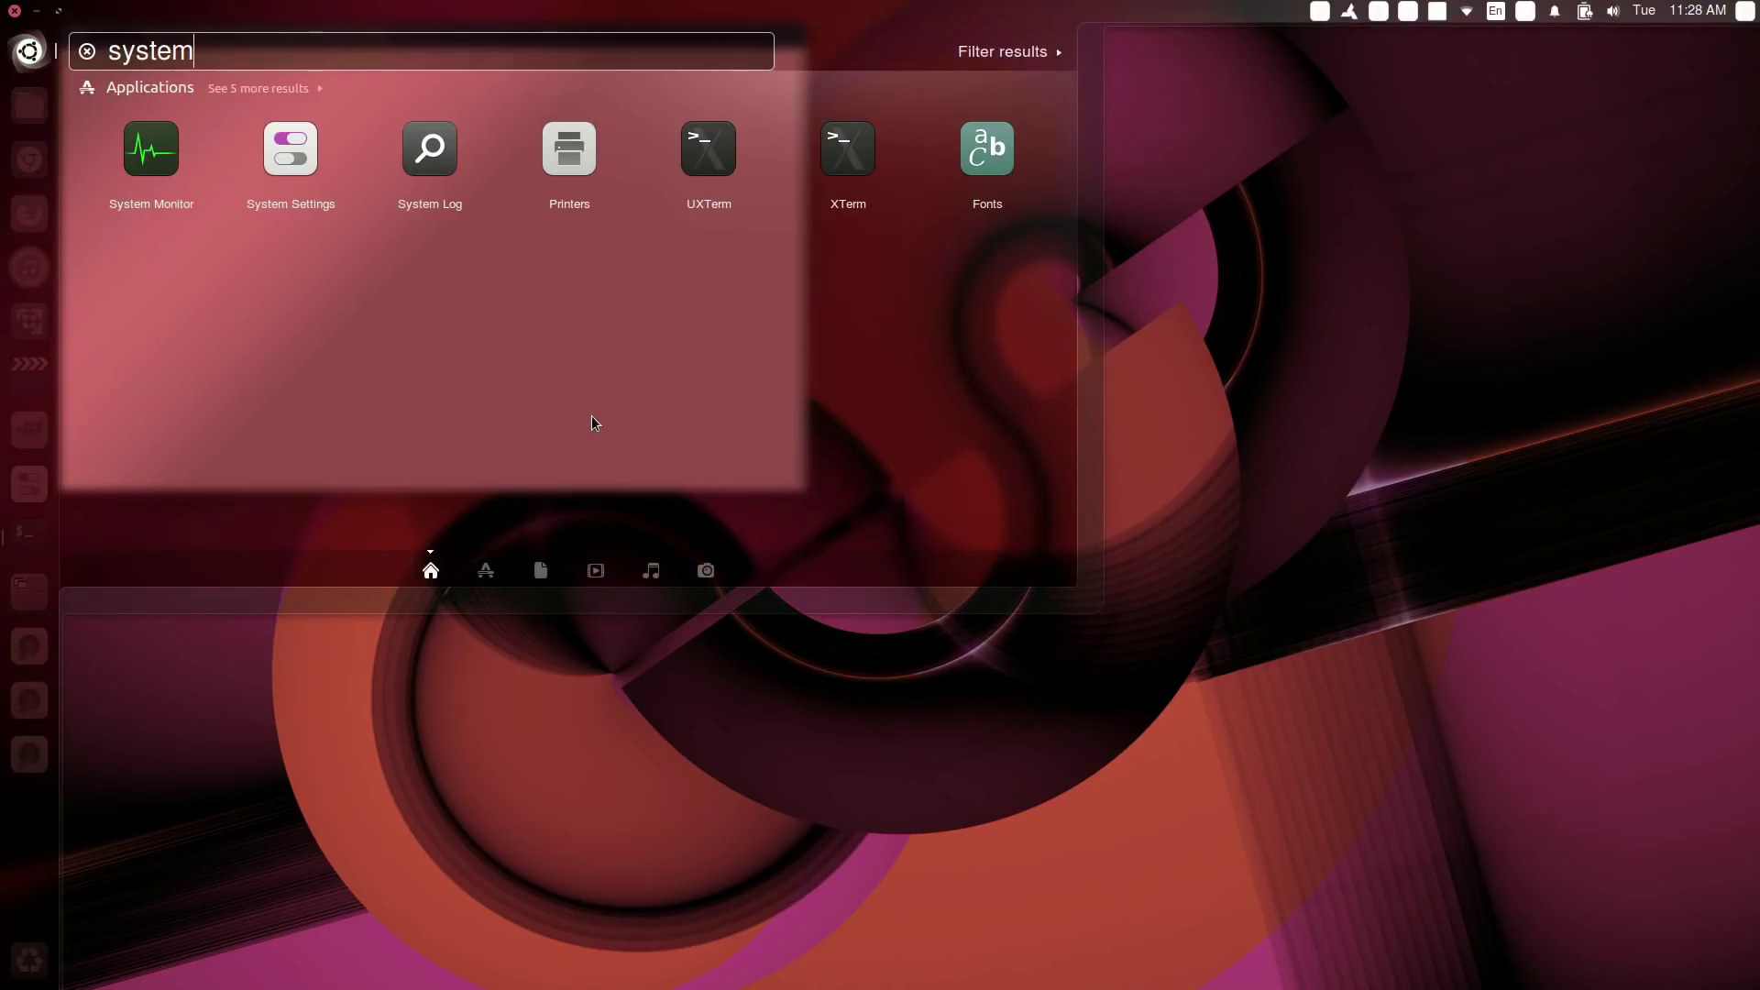
{"action": "key", "text": "Escape"}
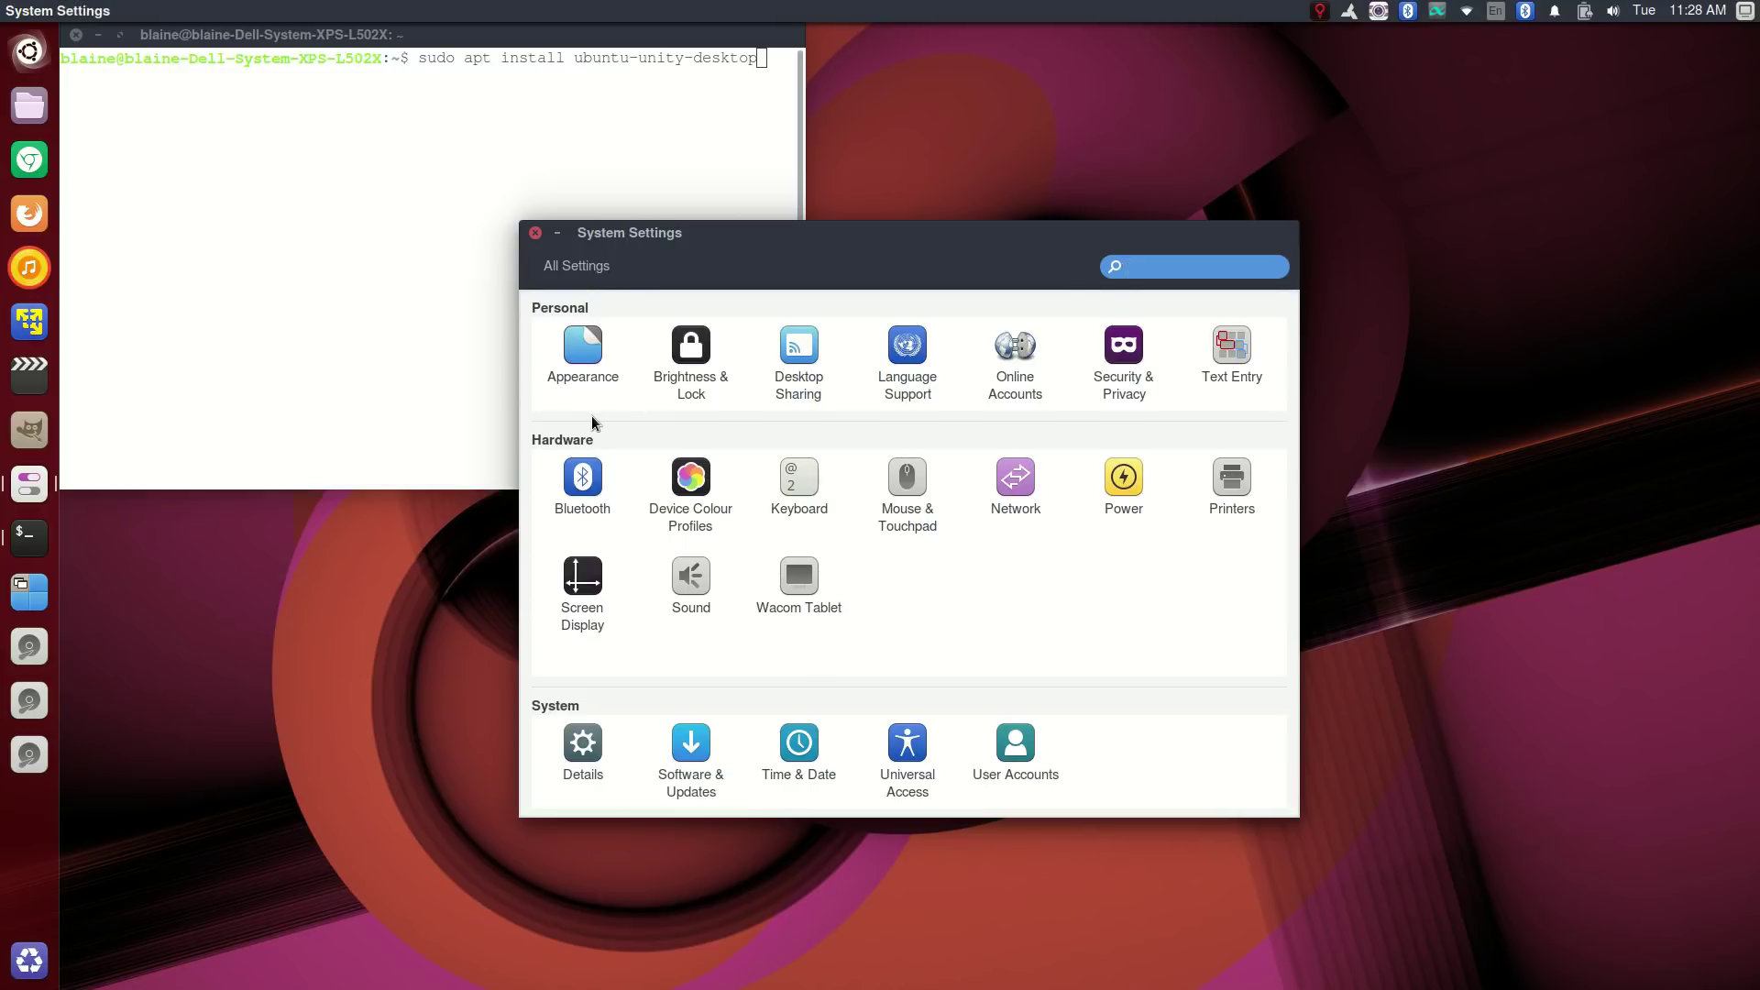
Search the Dash for "settings", leave the Dash and close the System Settings window
{"action": "key", "text": "super"}
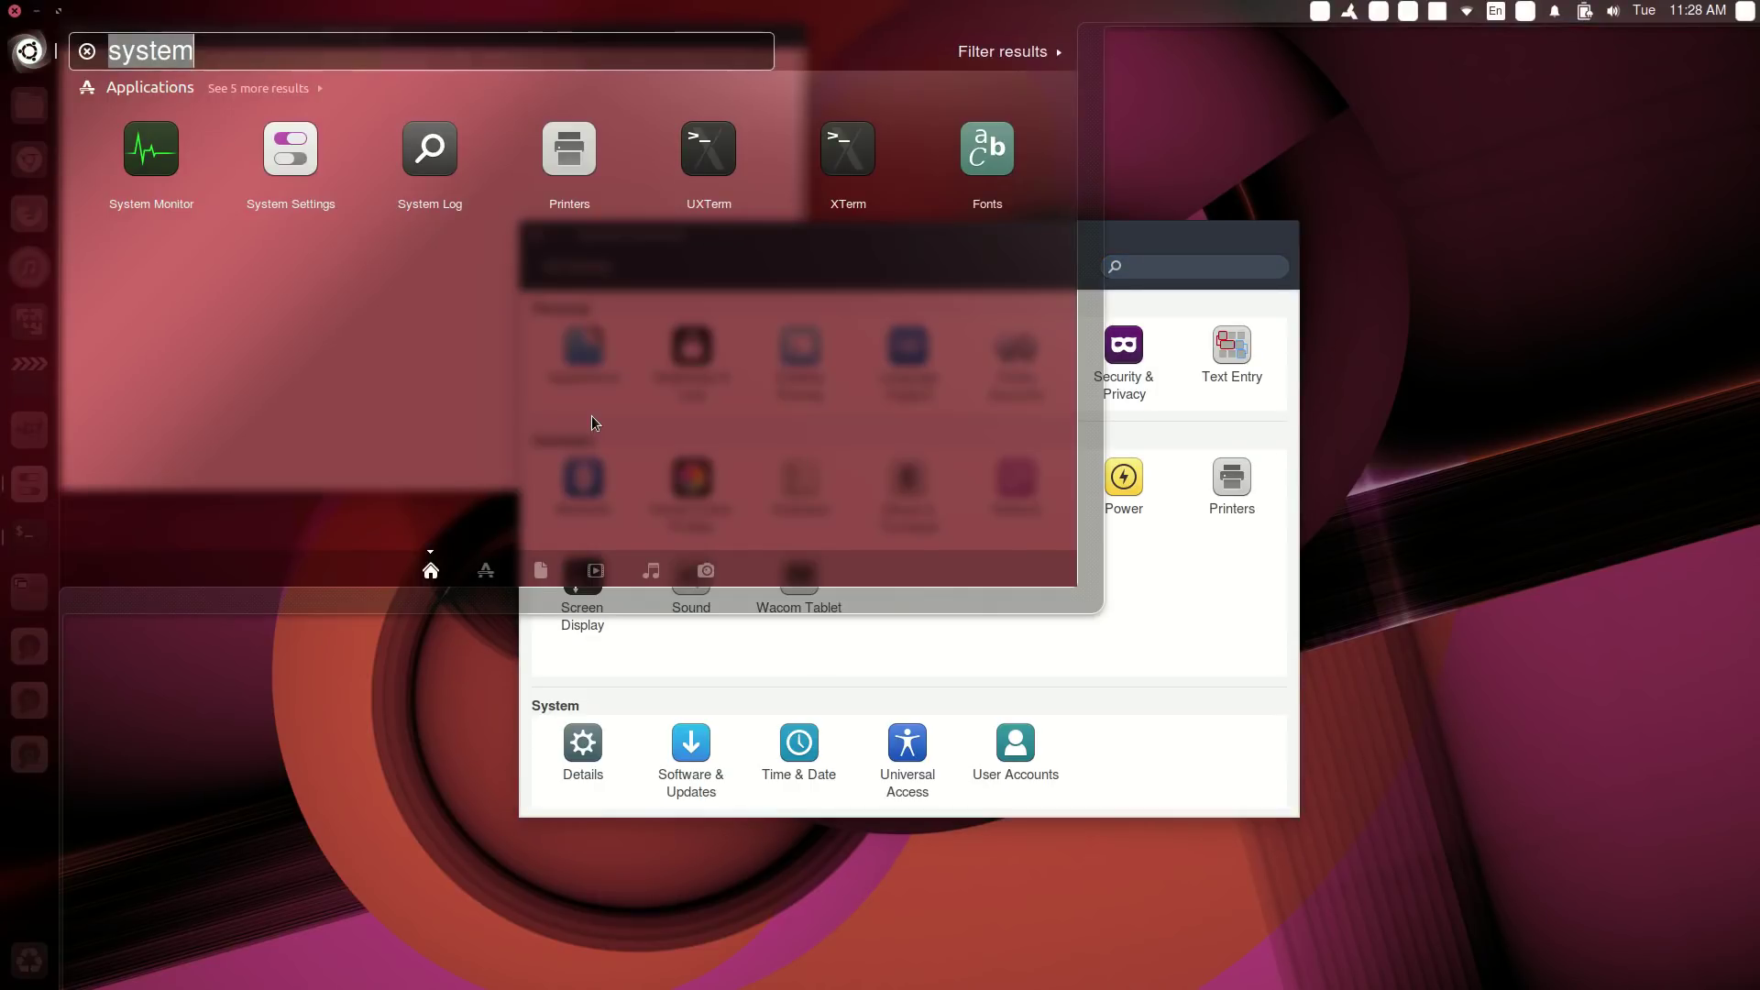
{"action": "type", "text": "settings"}
{"action": "key", "text": "Escape"}
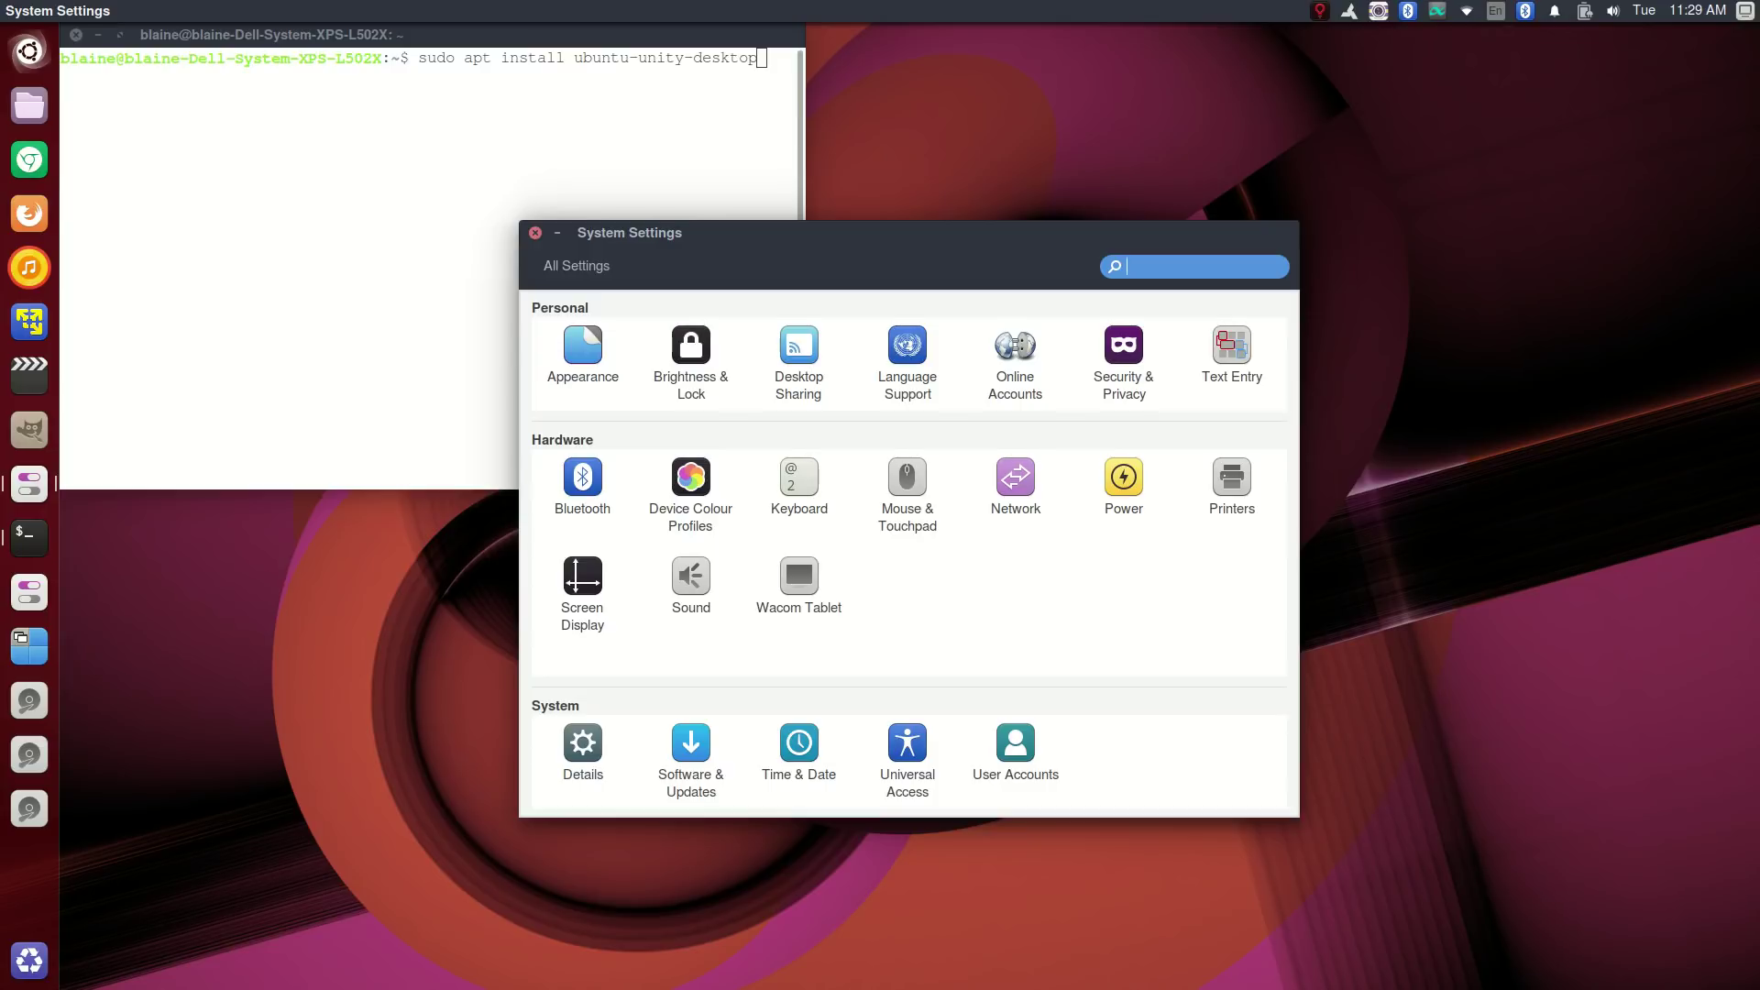
{"action": "left_click", "coordinate": [535, 233]}
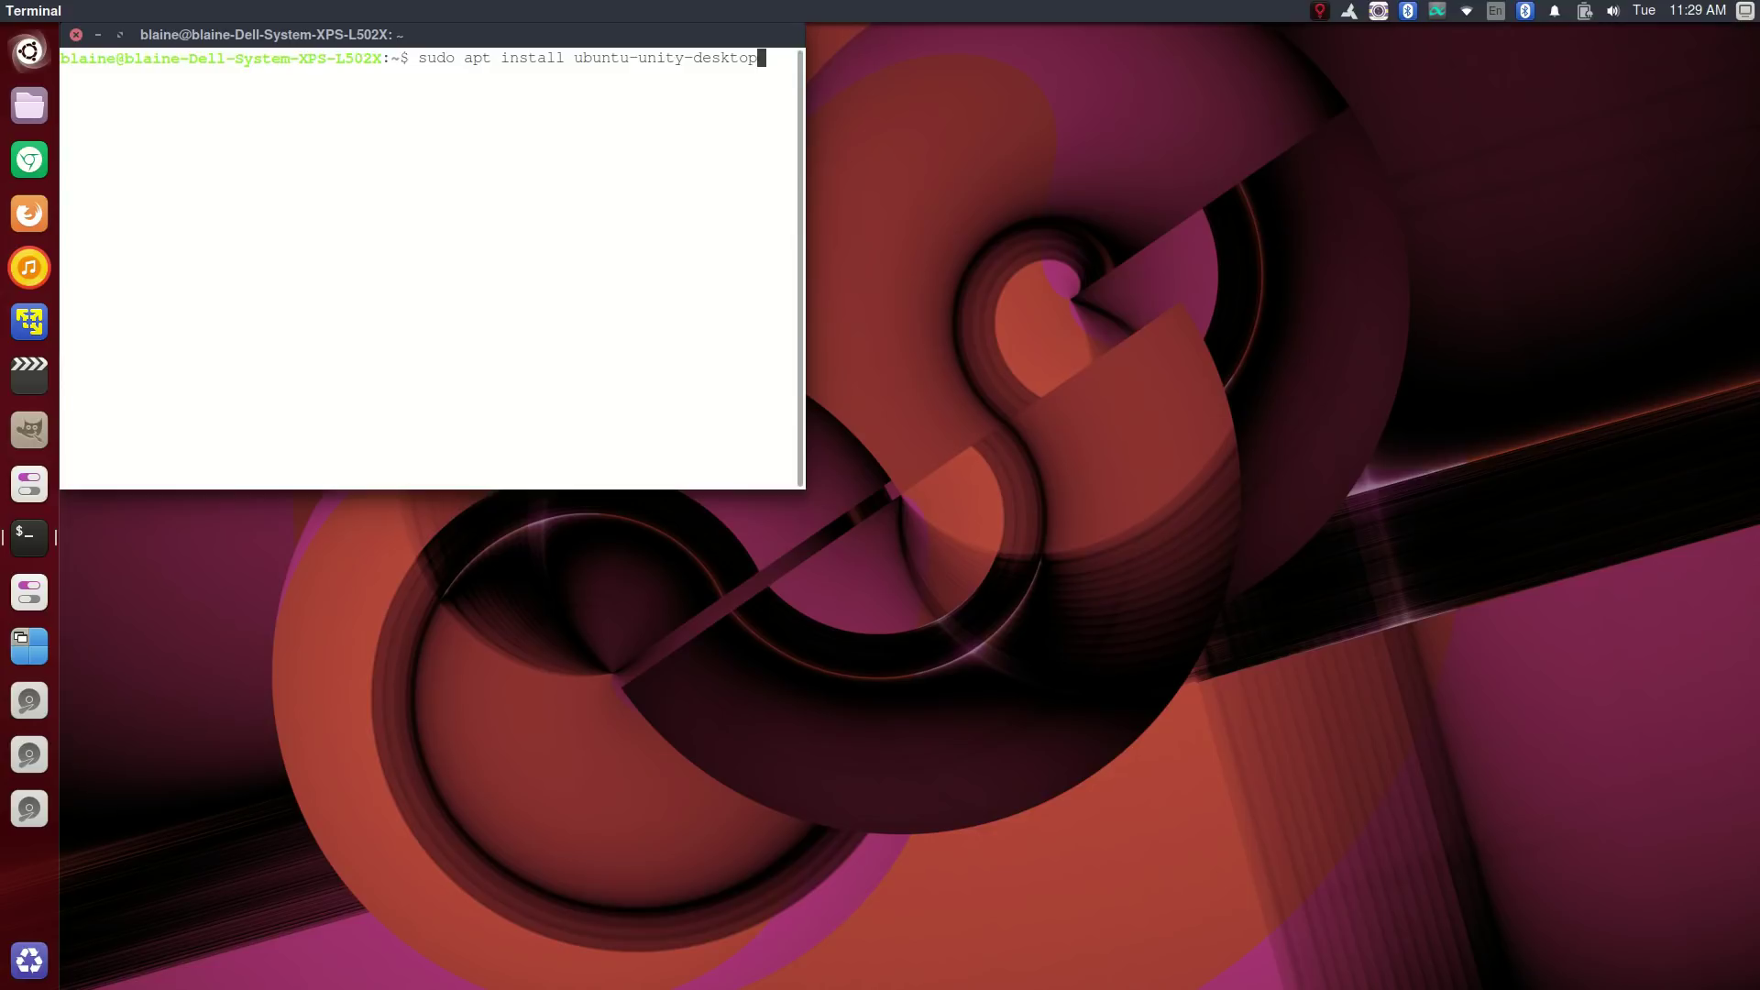
Close the terminal, find Settings with the Dash search "sett", open it and close its window
{"action": "left_click", "coordinate": [76, 35]}
{"action": "key", "text": "super"}
{"action": "type", "text": "sett"}
{"action": "key", "text": "Return"}
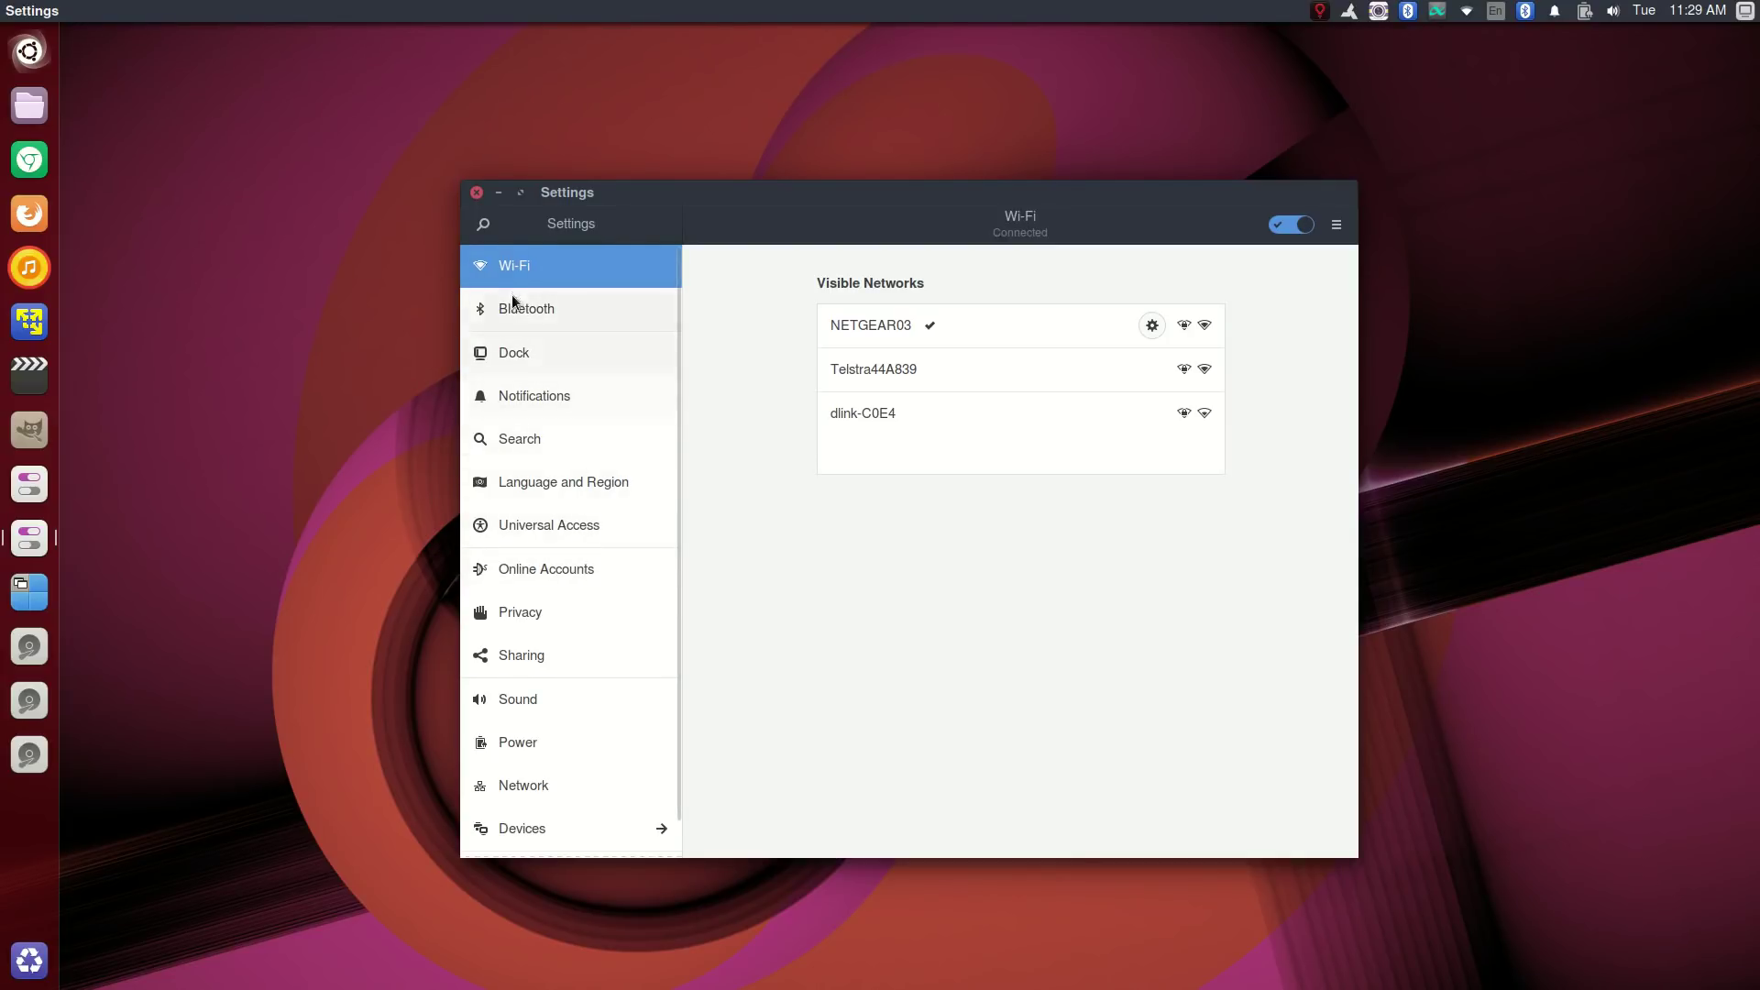
{"action": "left_click", "coordinate": [477, 192]}
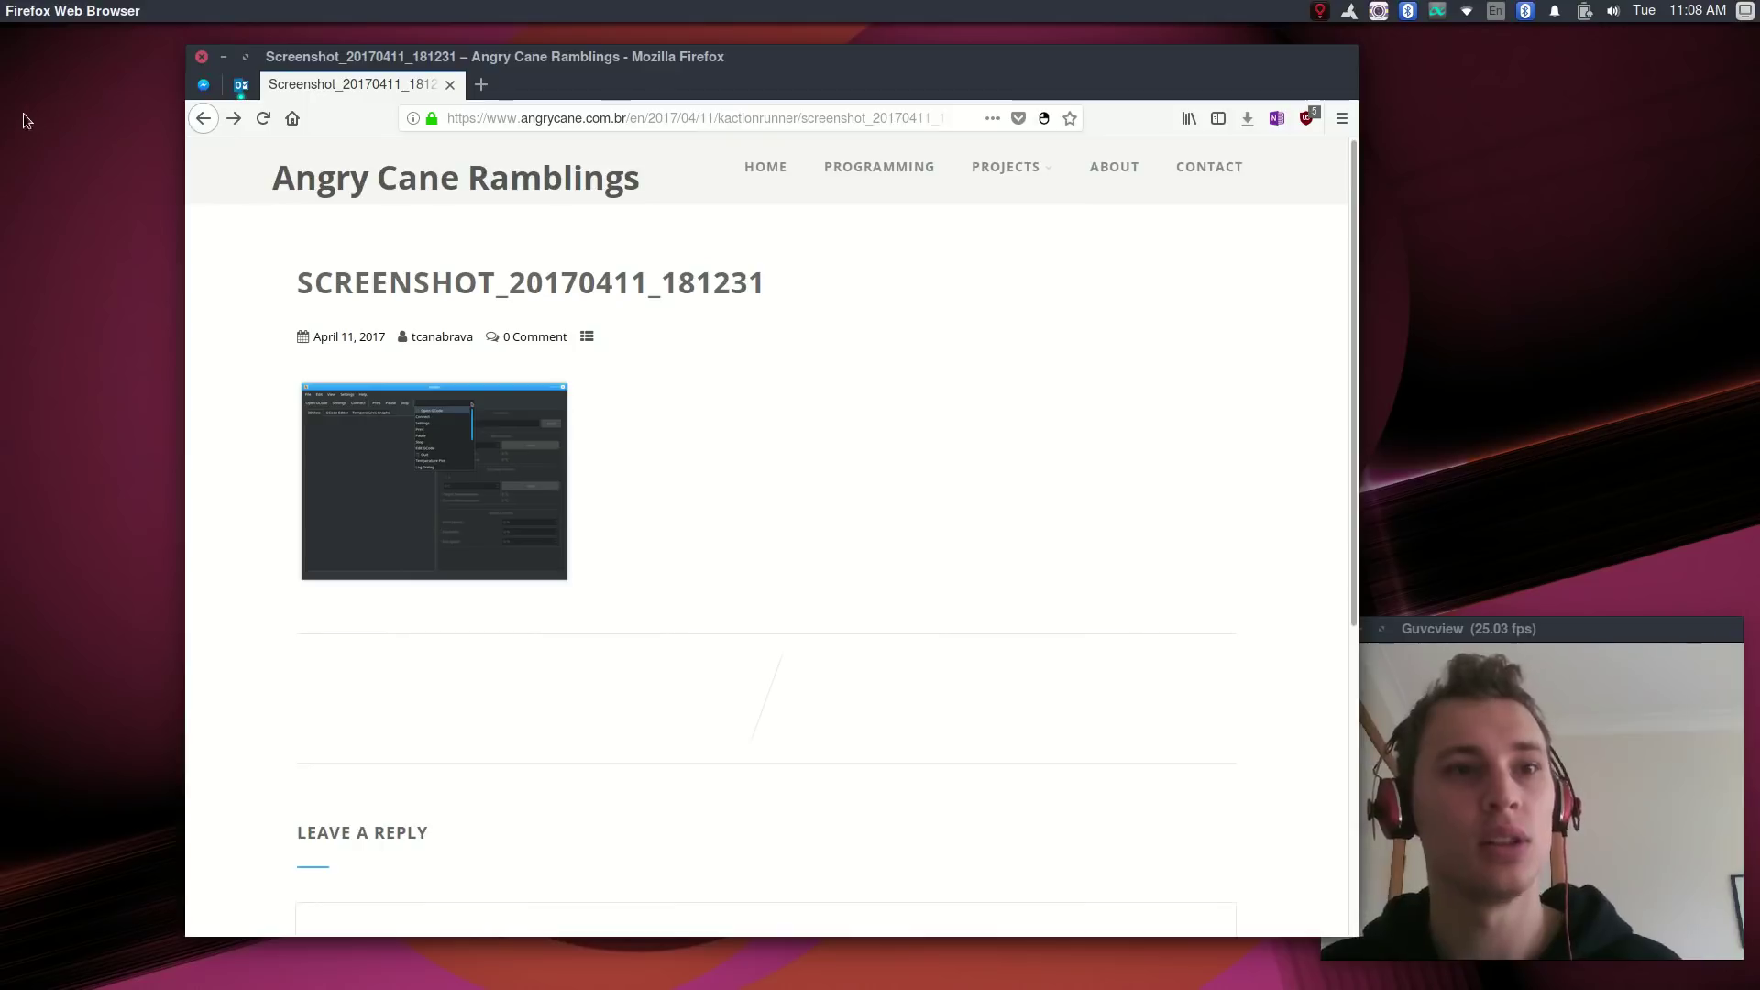
Open Unity Tweak Tool from the Dash, turn off Auto-hide for the Launcher and close the tool
{"action": "key", "text": "super"}
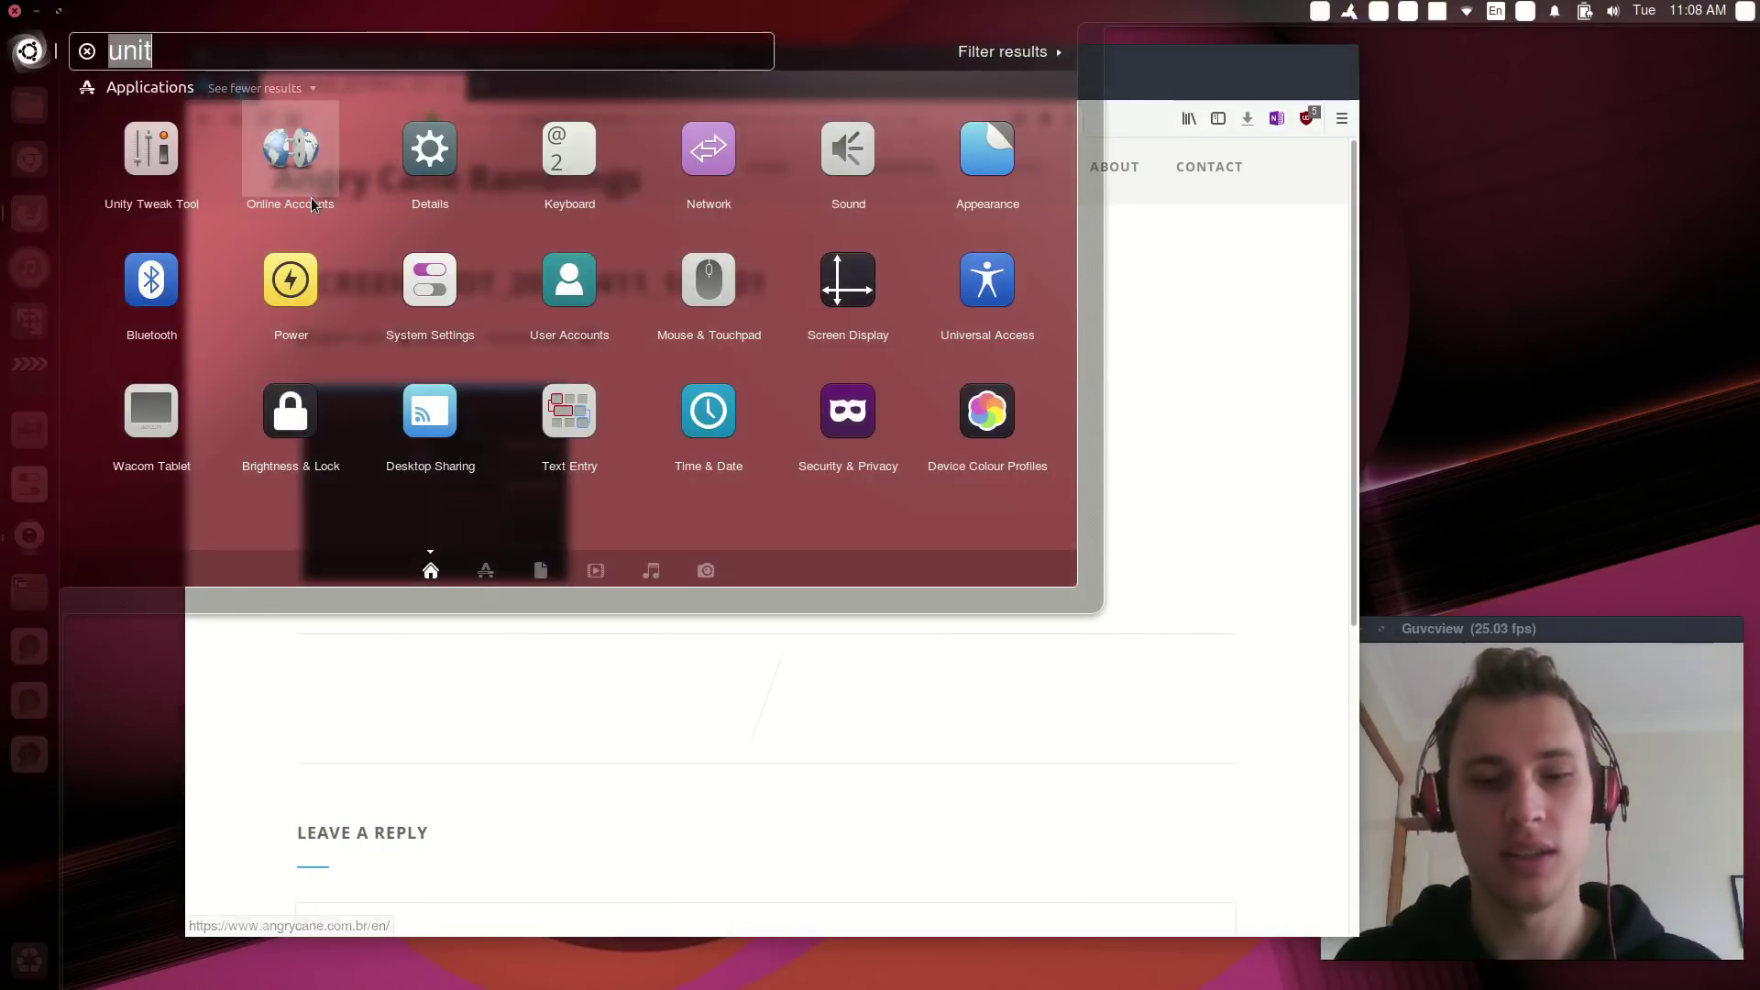
{"action": "key", "text": "Return"}
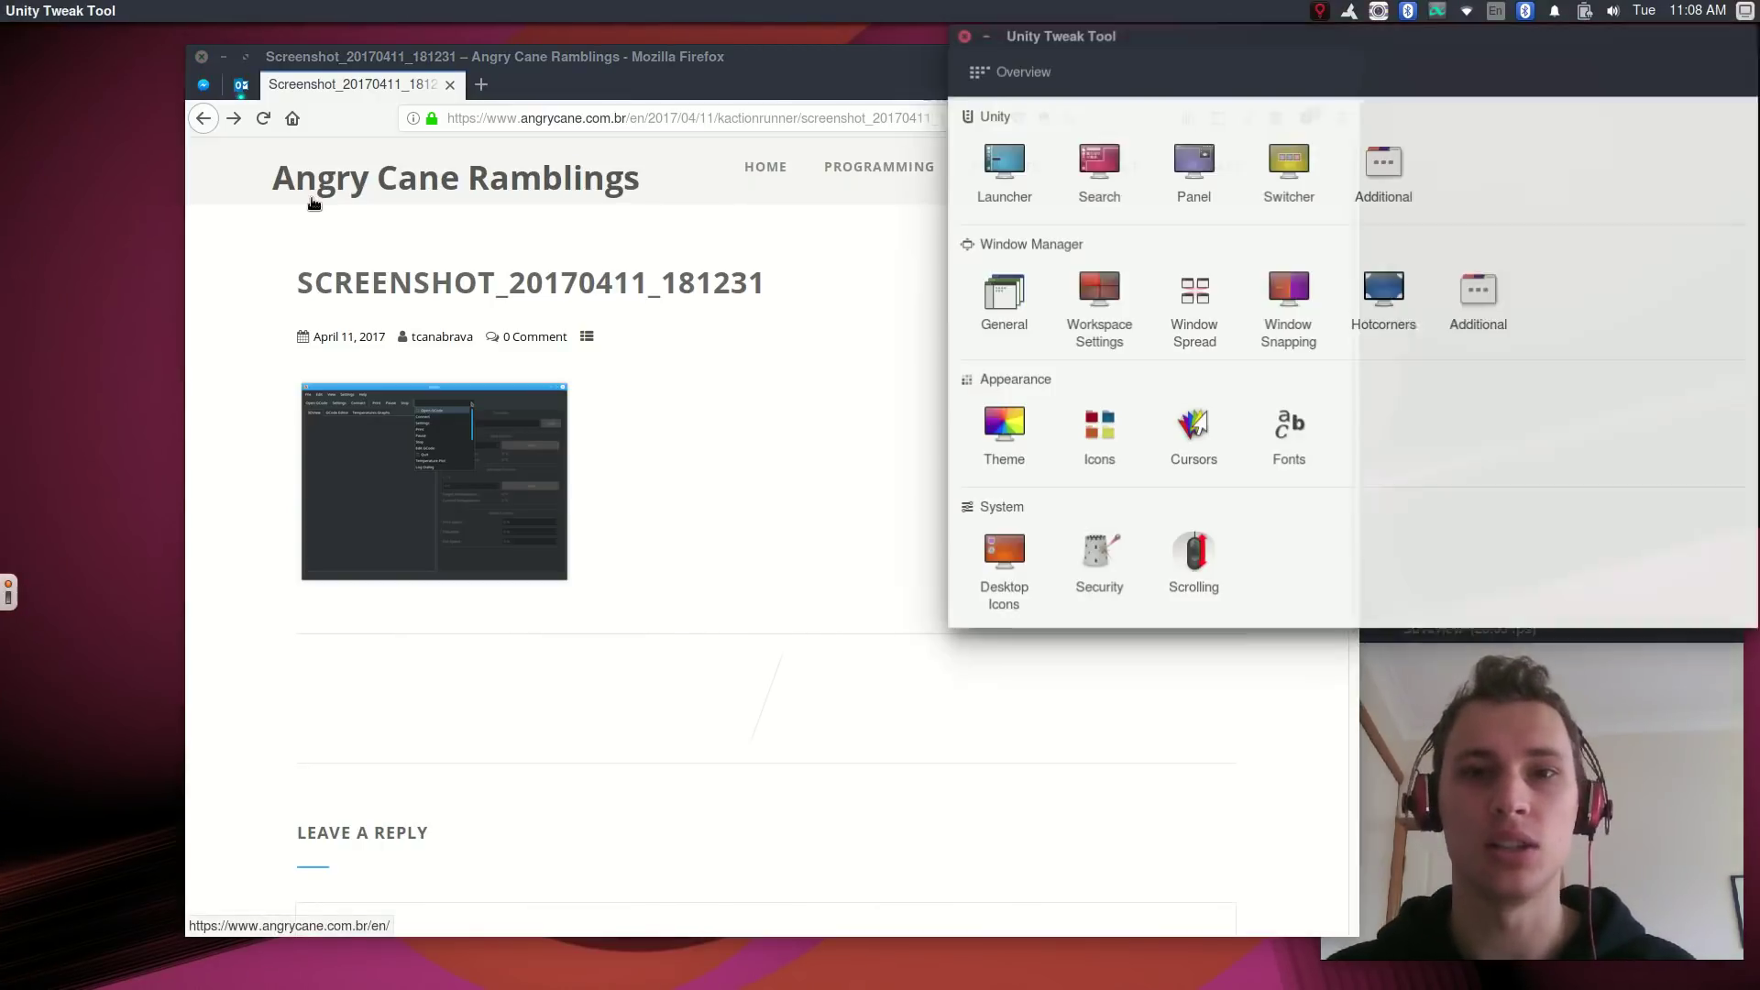
{"action": "left_click", "coordinate": [1034, 178]}
{"action": "left_click", "coordinate": [1116, 165]}
{"action": "left_click", "coordinate": [962, 35]}
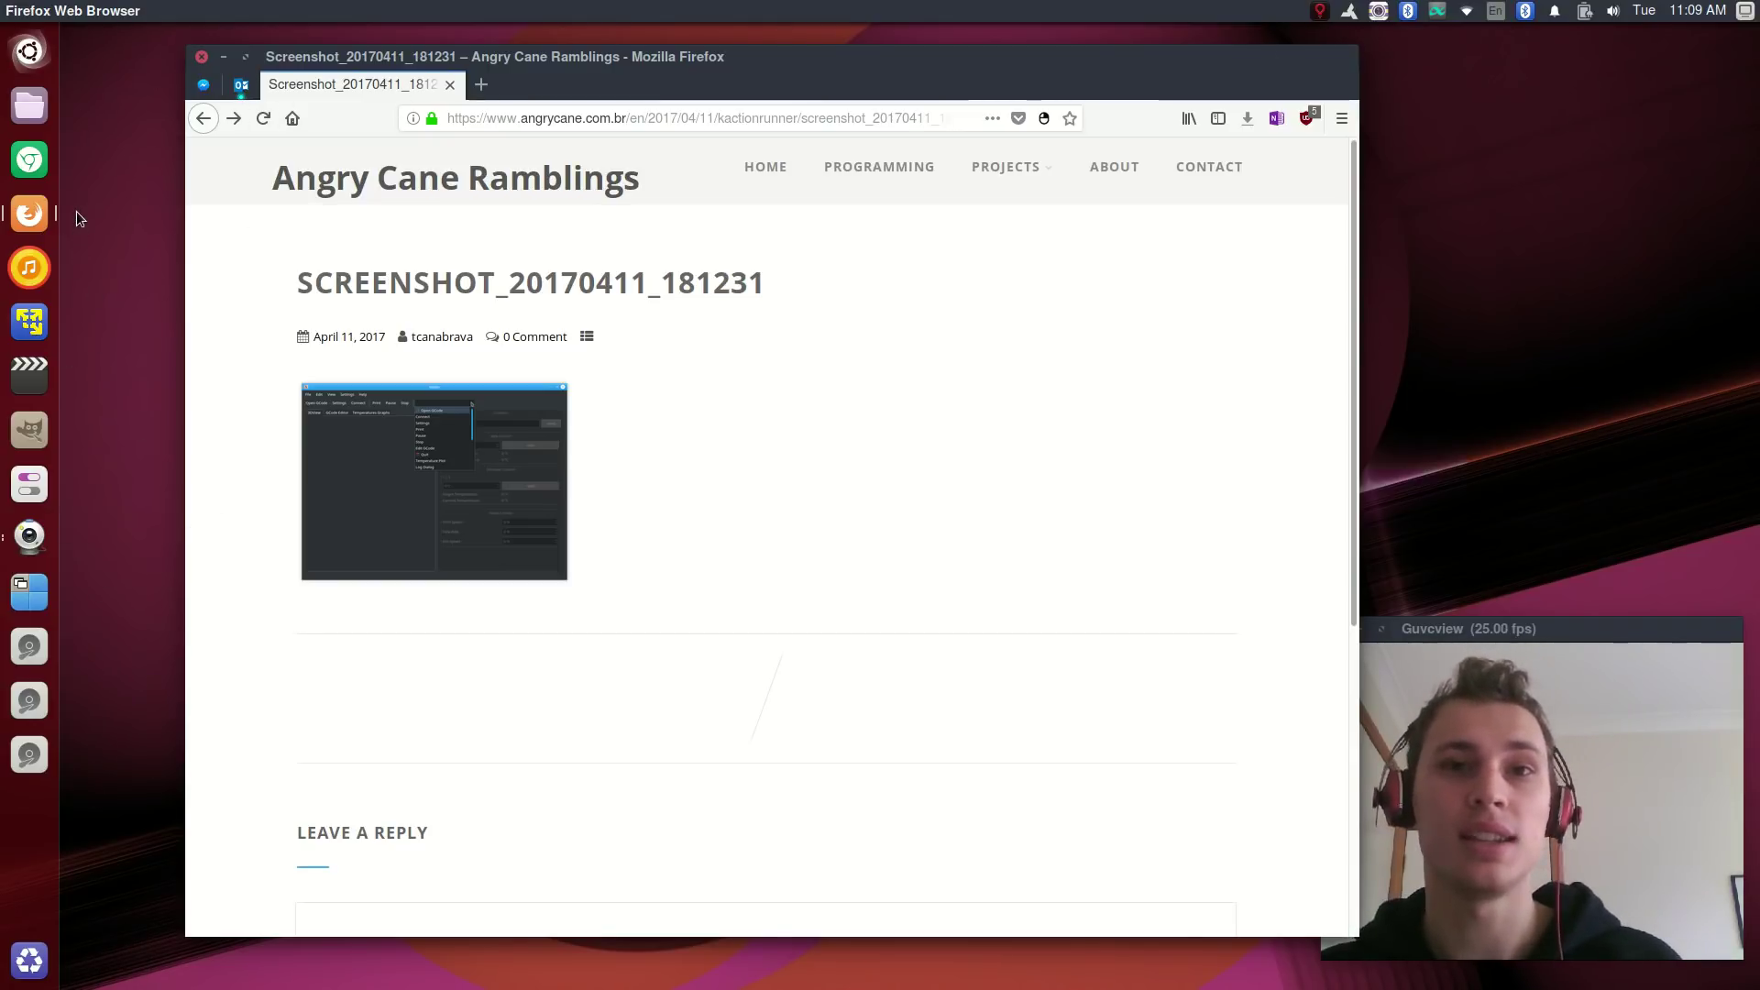
Maximise the Firefox window and pull it back out to a floating window
{"action": "double_click", "coordinate": [533, 55]}
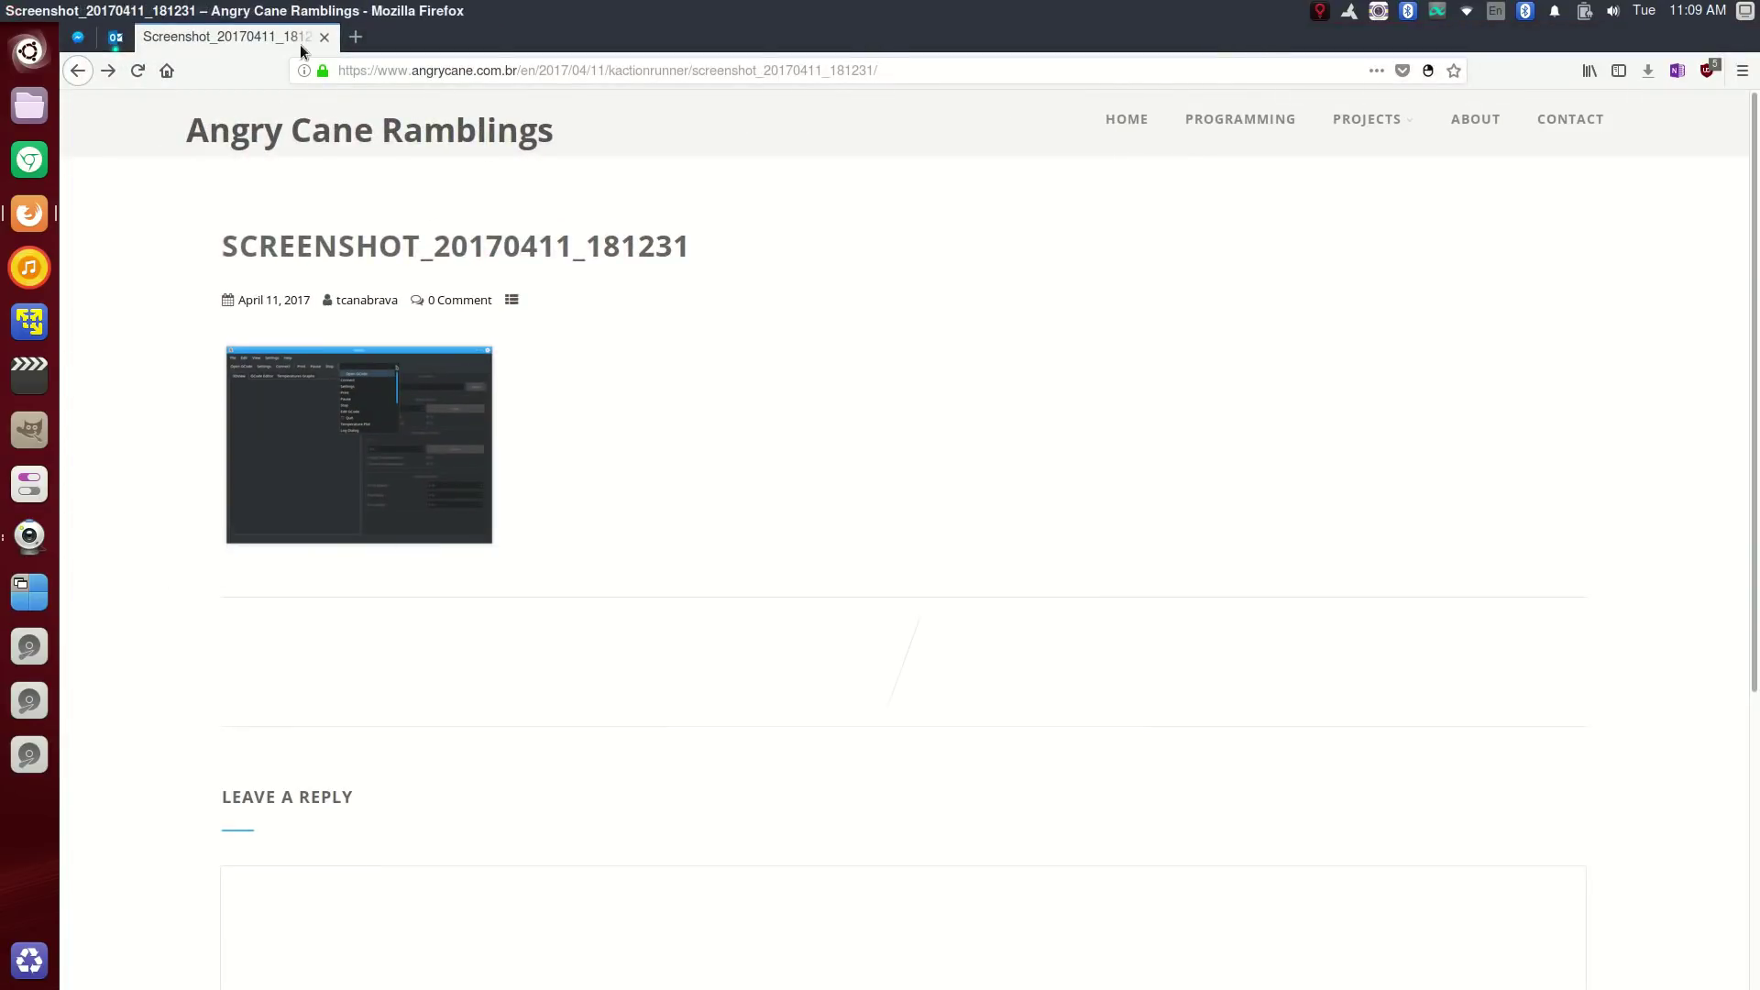
{"action": "mouse_move", "coordinate": [518, 18]}
{"action": "left_click_drag", "start_coordinate": [519, 16], "coordinate": [573, 57]}
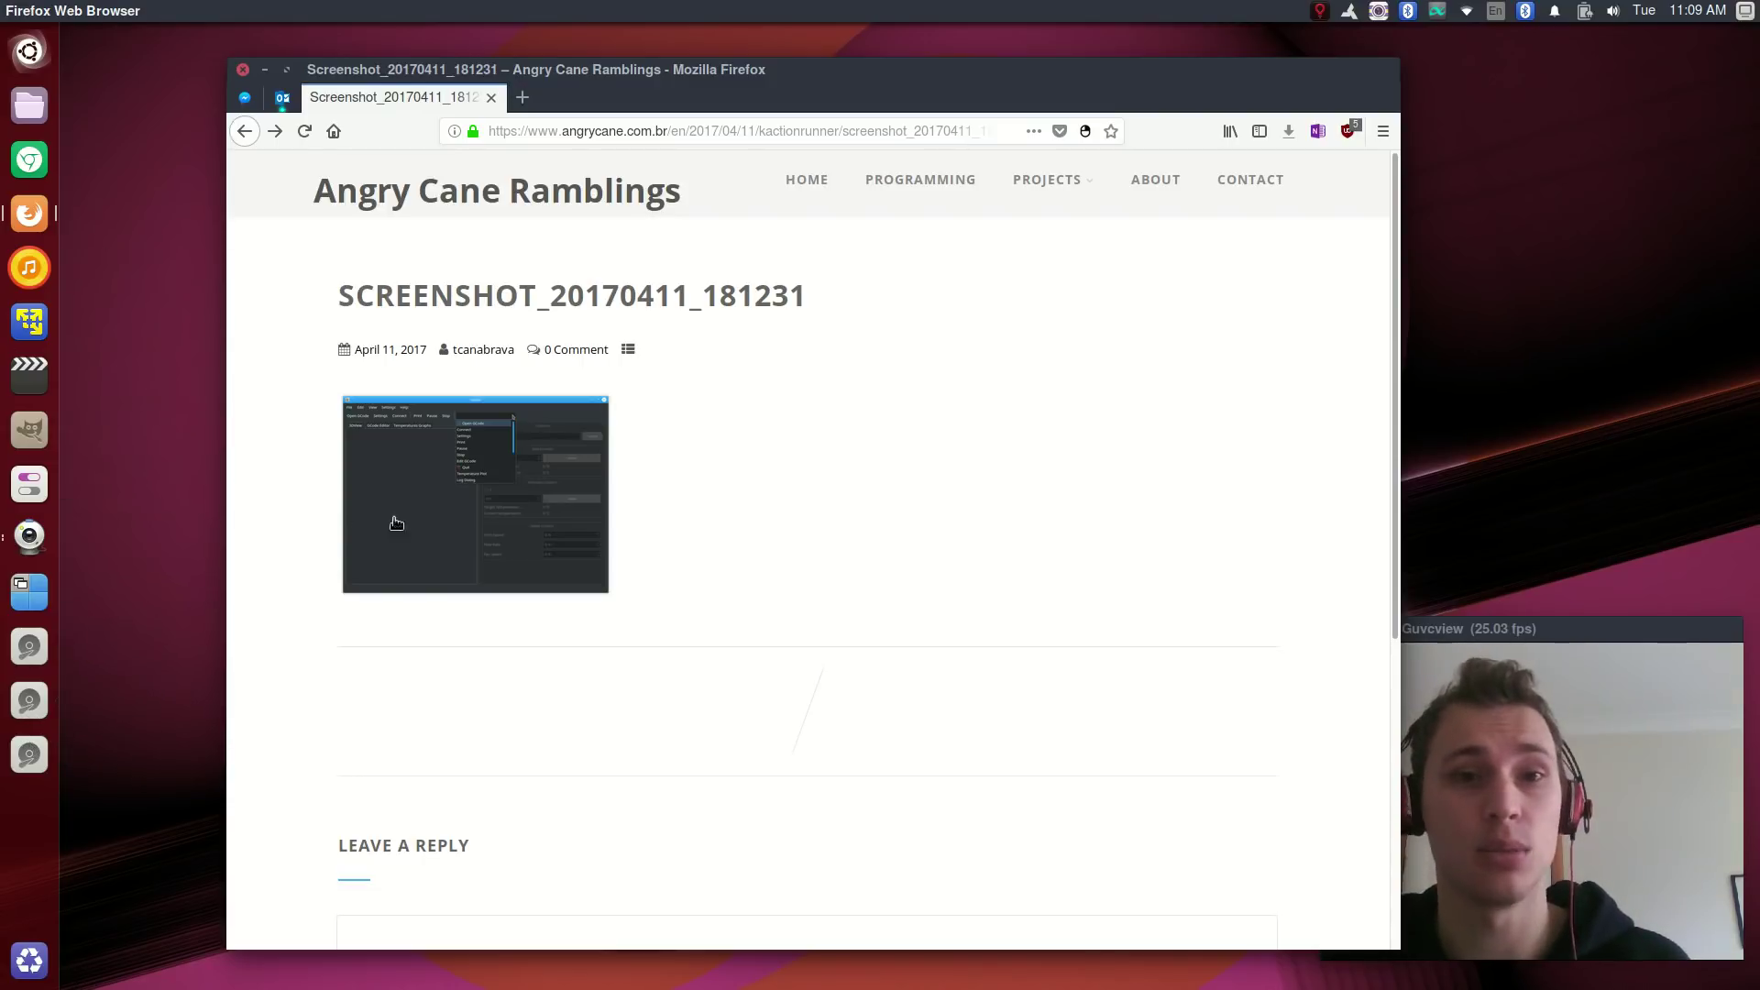
Open the Home folder and User_Data in separate file manager windows, tiled side by side with Home on the left half
{"action": "left_click", "coordinate": [32, 111]}
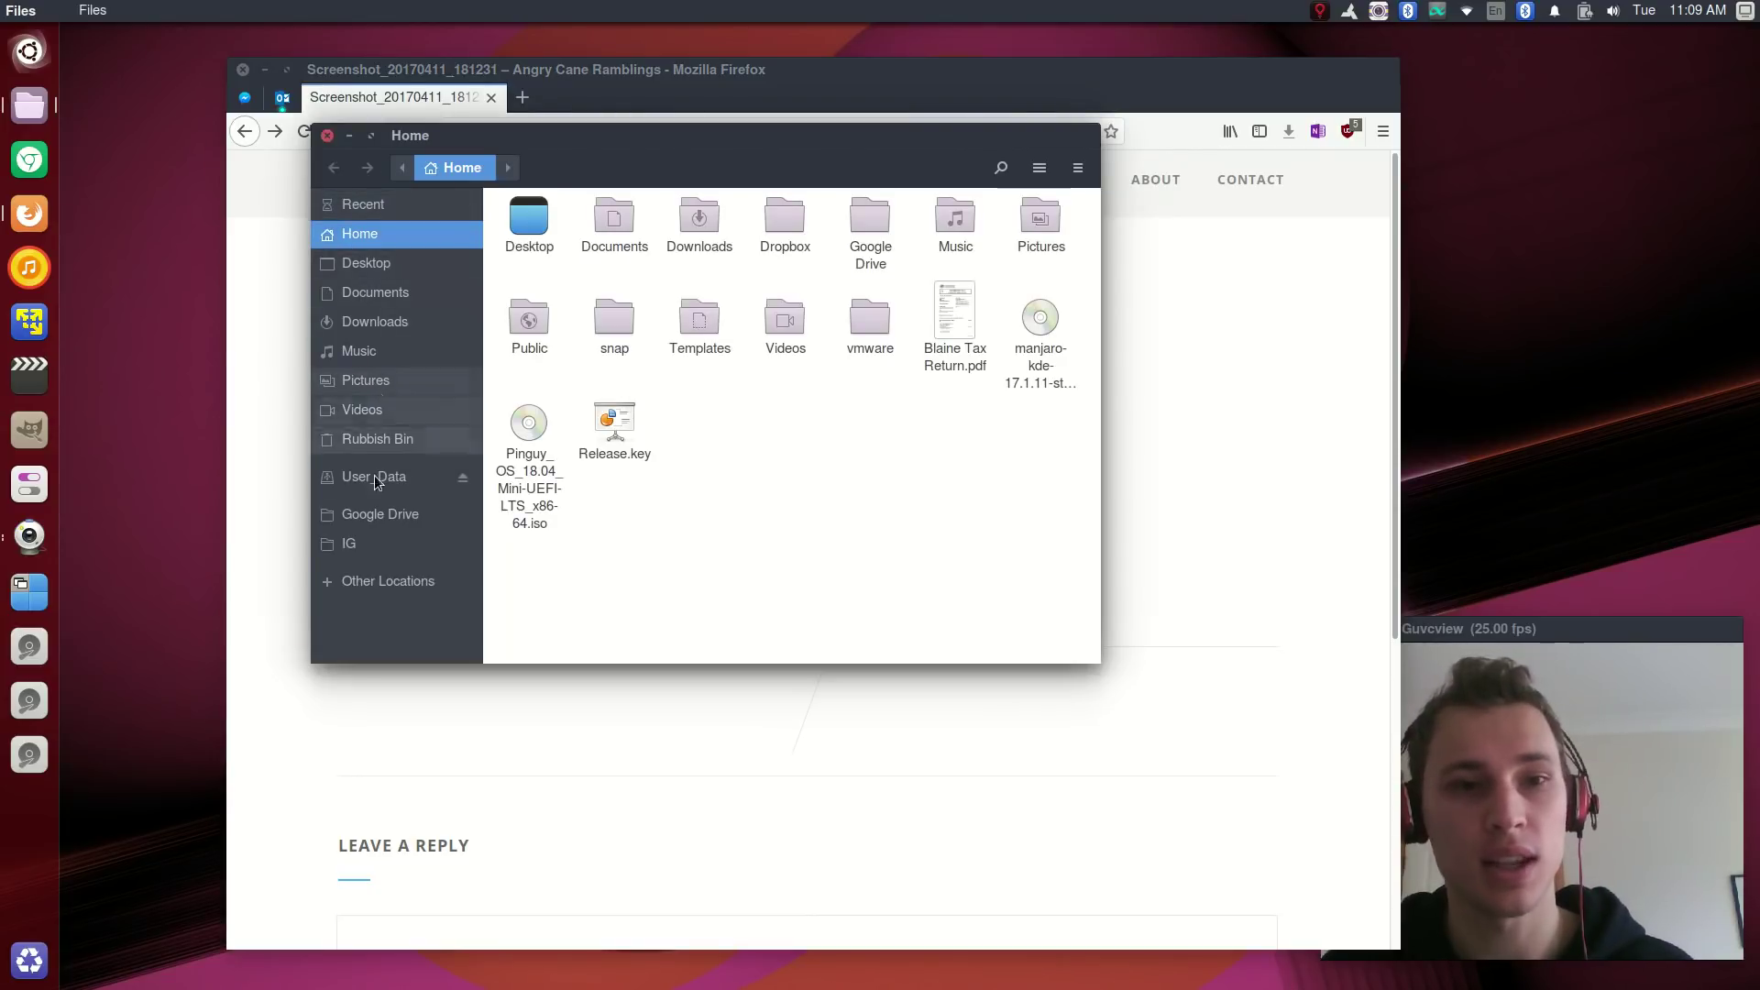
{"action": "right_click", "coordinate": [362, 476]}
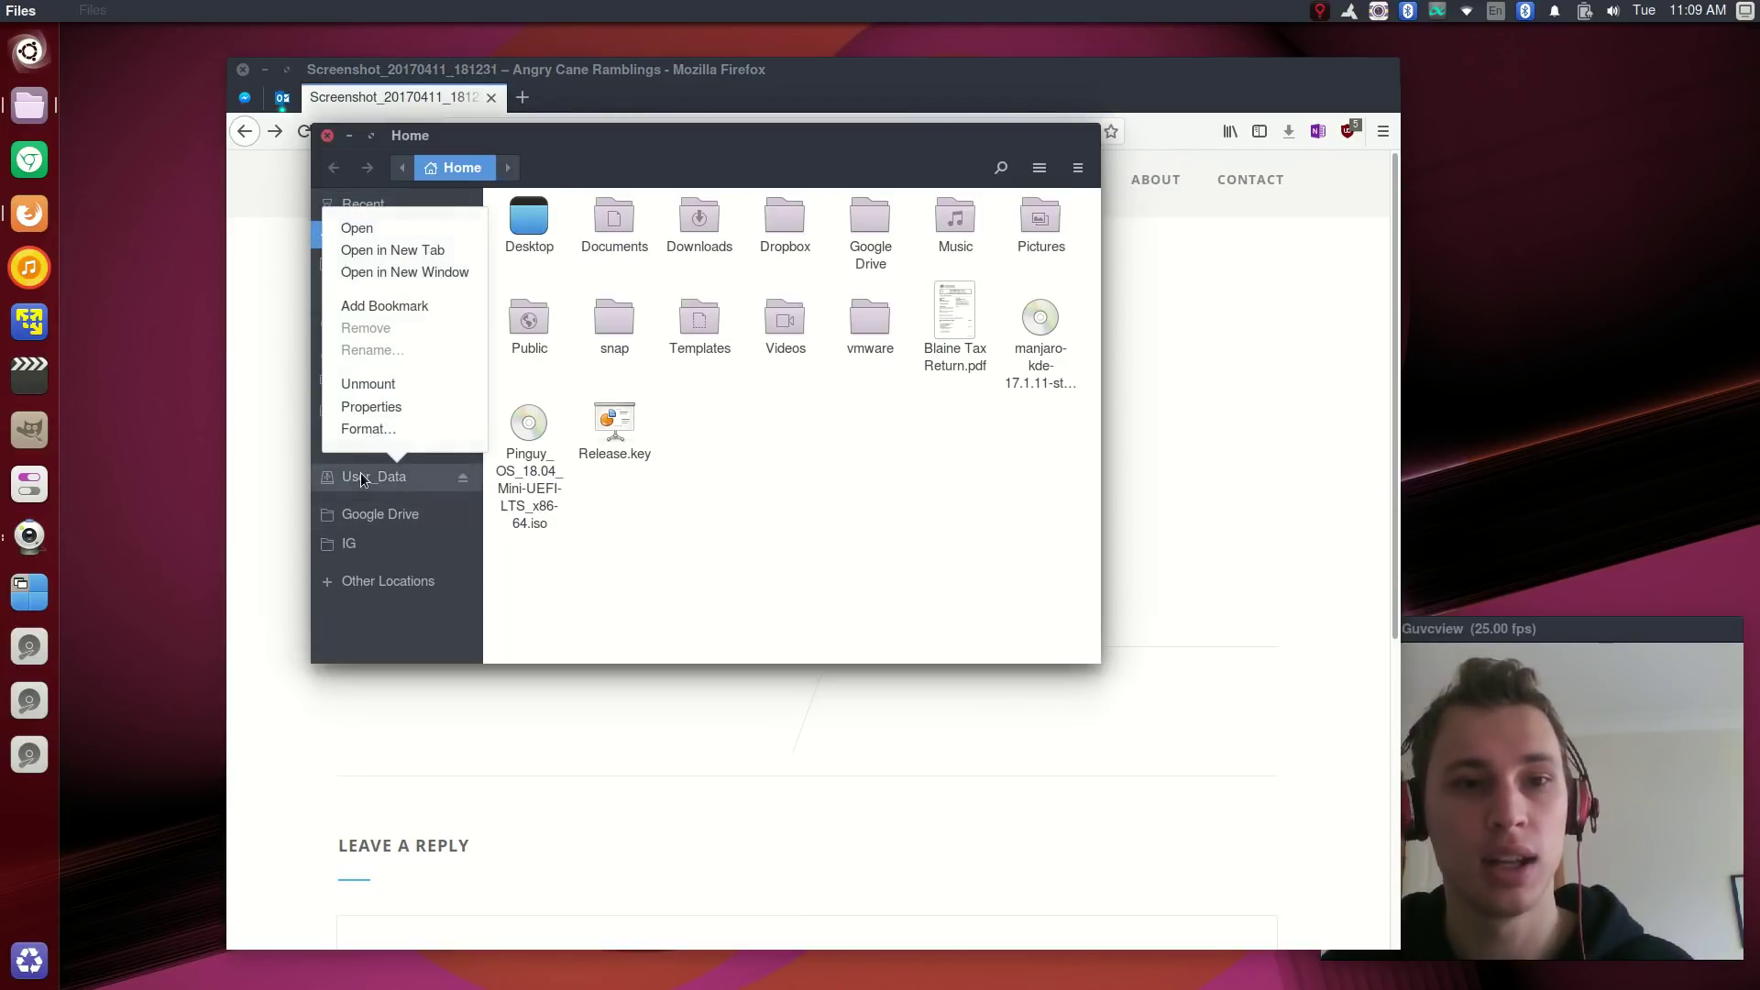
{"action": "left_click", "coordinate": [378, 271]}
{"action": "left_click_drag", "start_coordinate": [649, 135], "coordinate": [60, 247]}
{"action": "left_click_drag", "start_coordinate": [1146, 34], "coordinate": [1755, 513]}
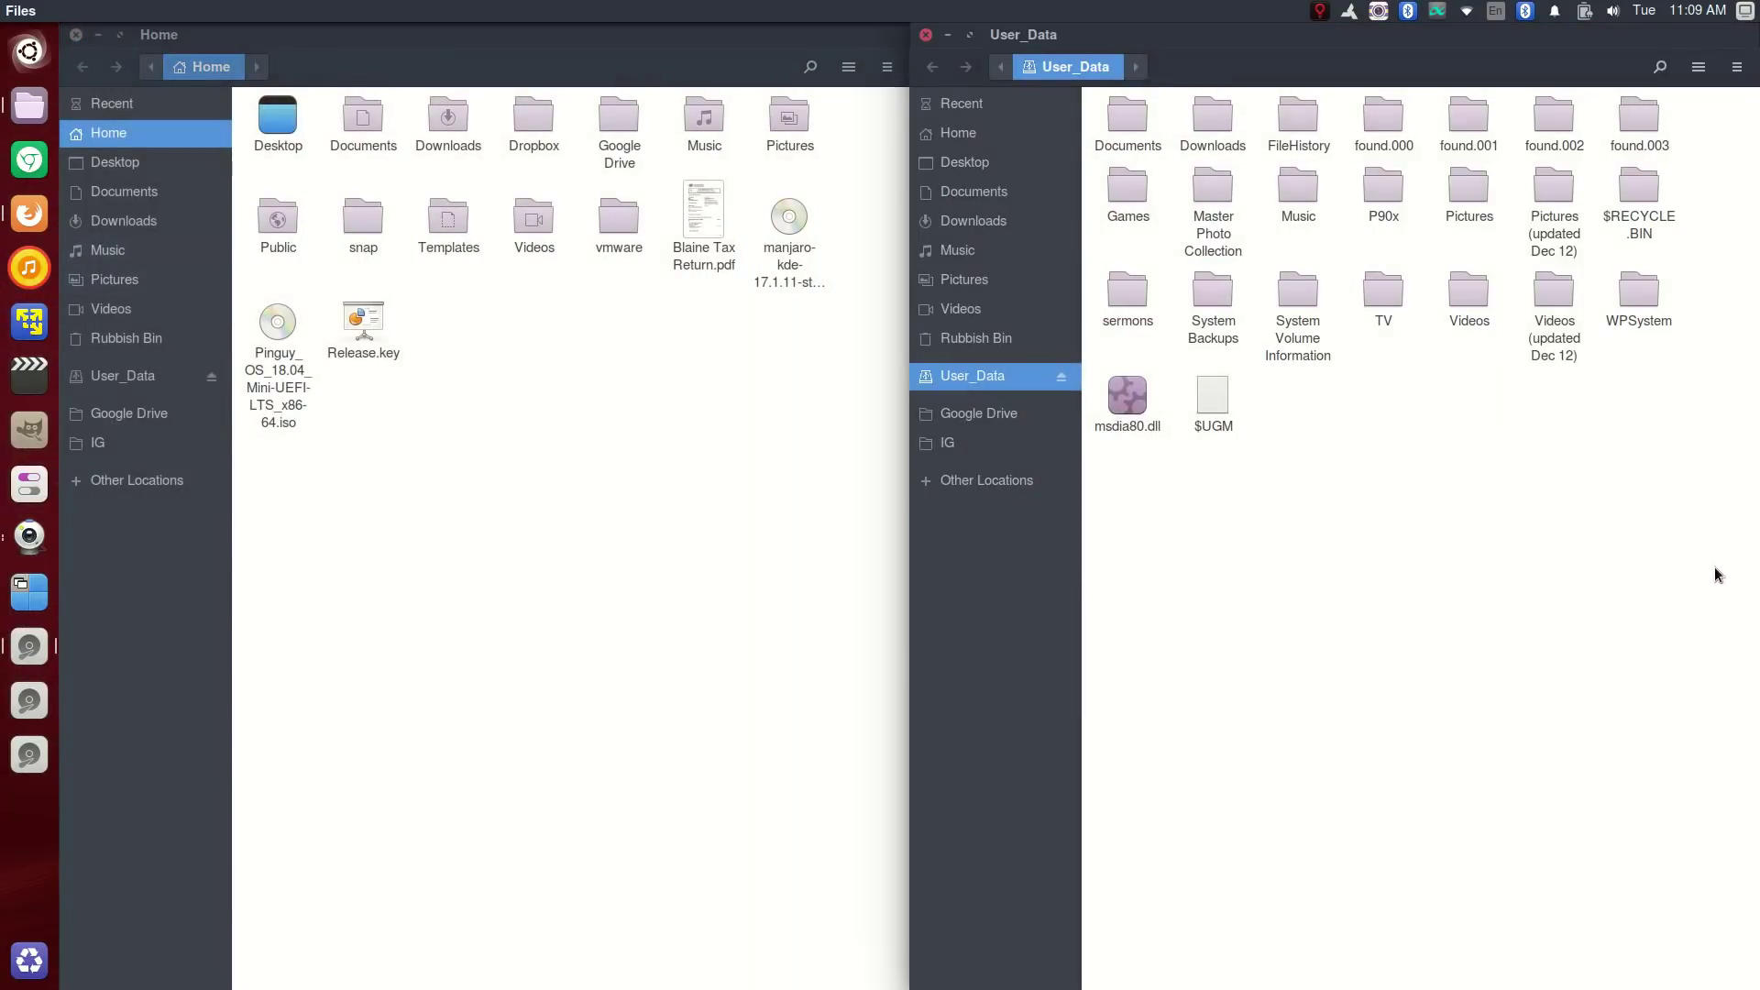
Open the 125 GB Volume in its own window, move it over the two tiled windows and close it
{"action": "left_click", "coordinate": [30, 715]}
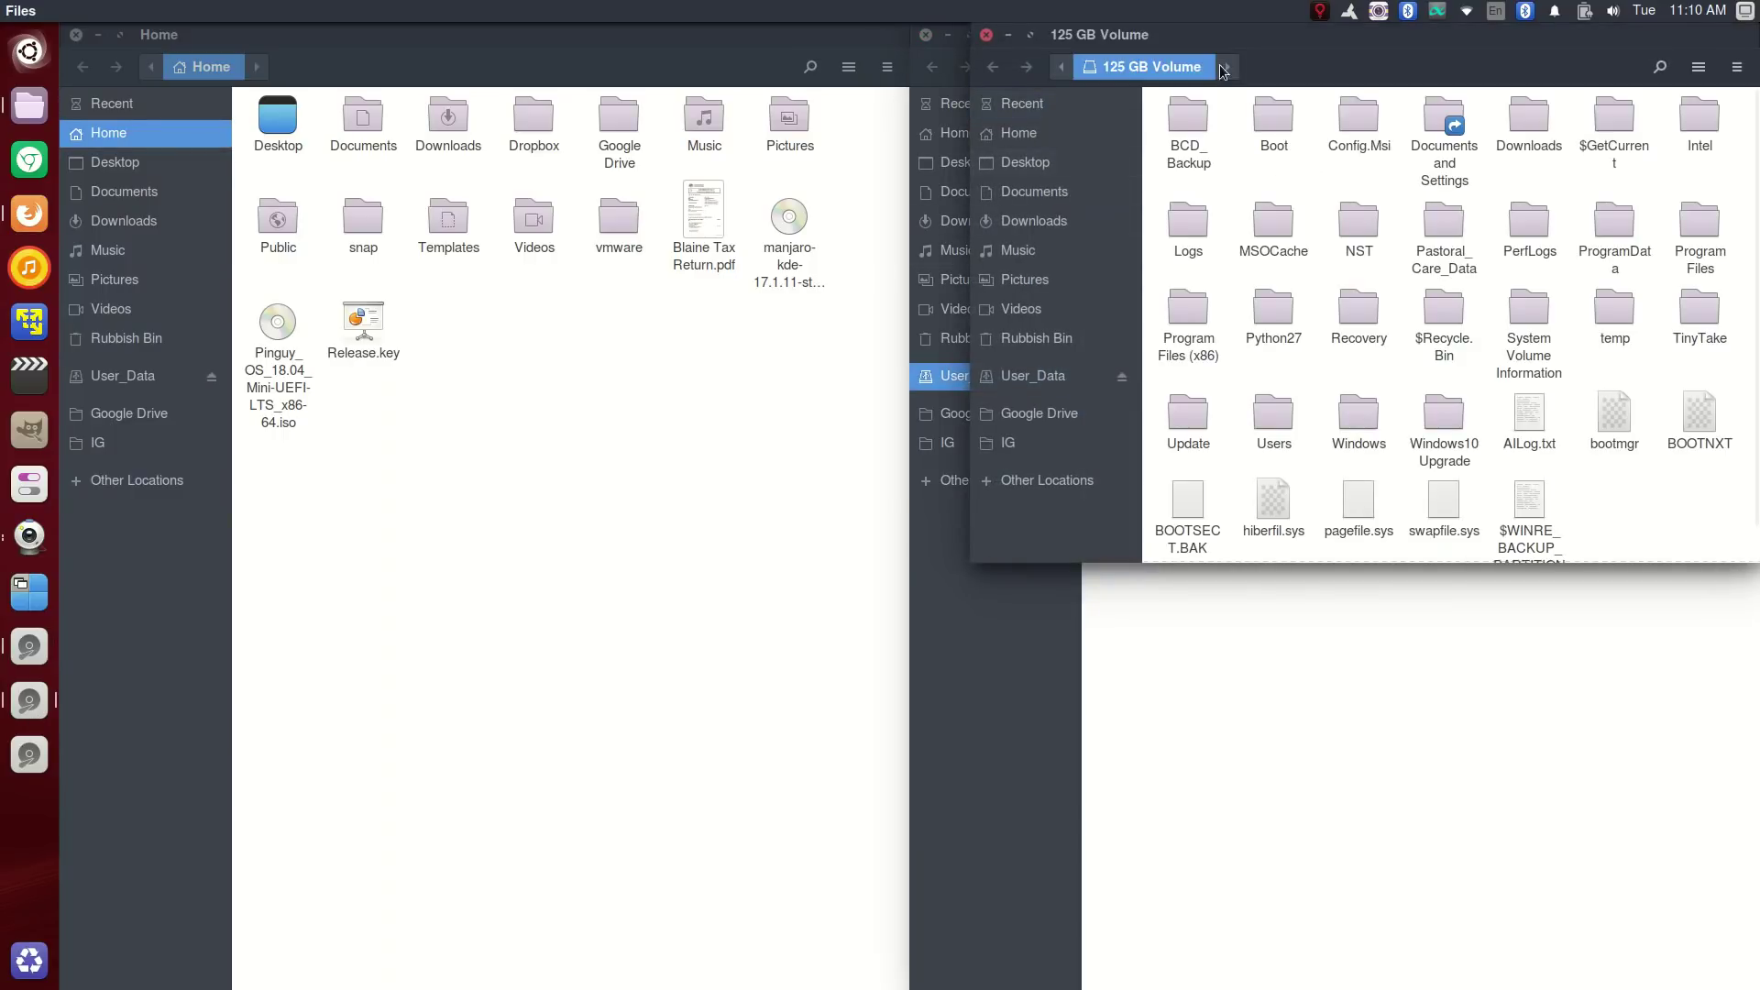
{"action": "left_click_drag", "start_coordinate": [1253, 34], "coordinate": [973, 198]}
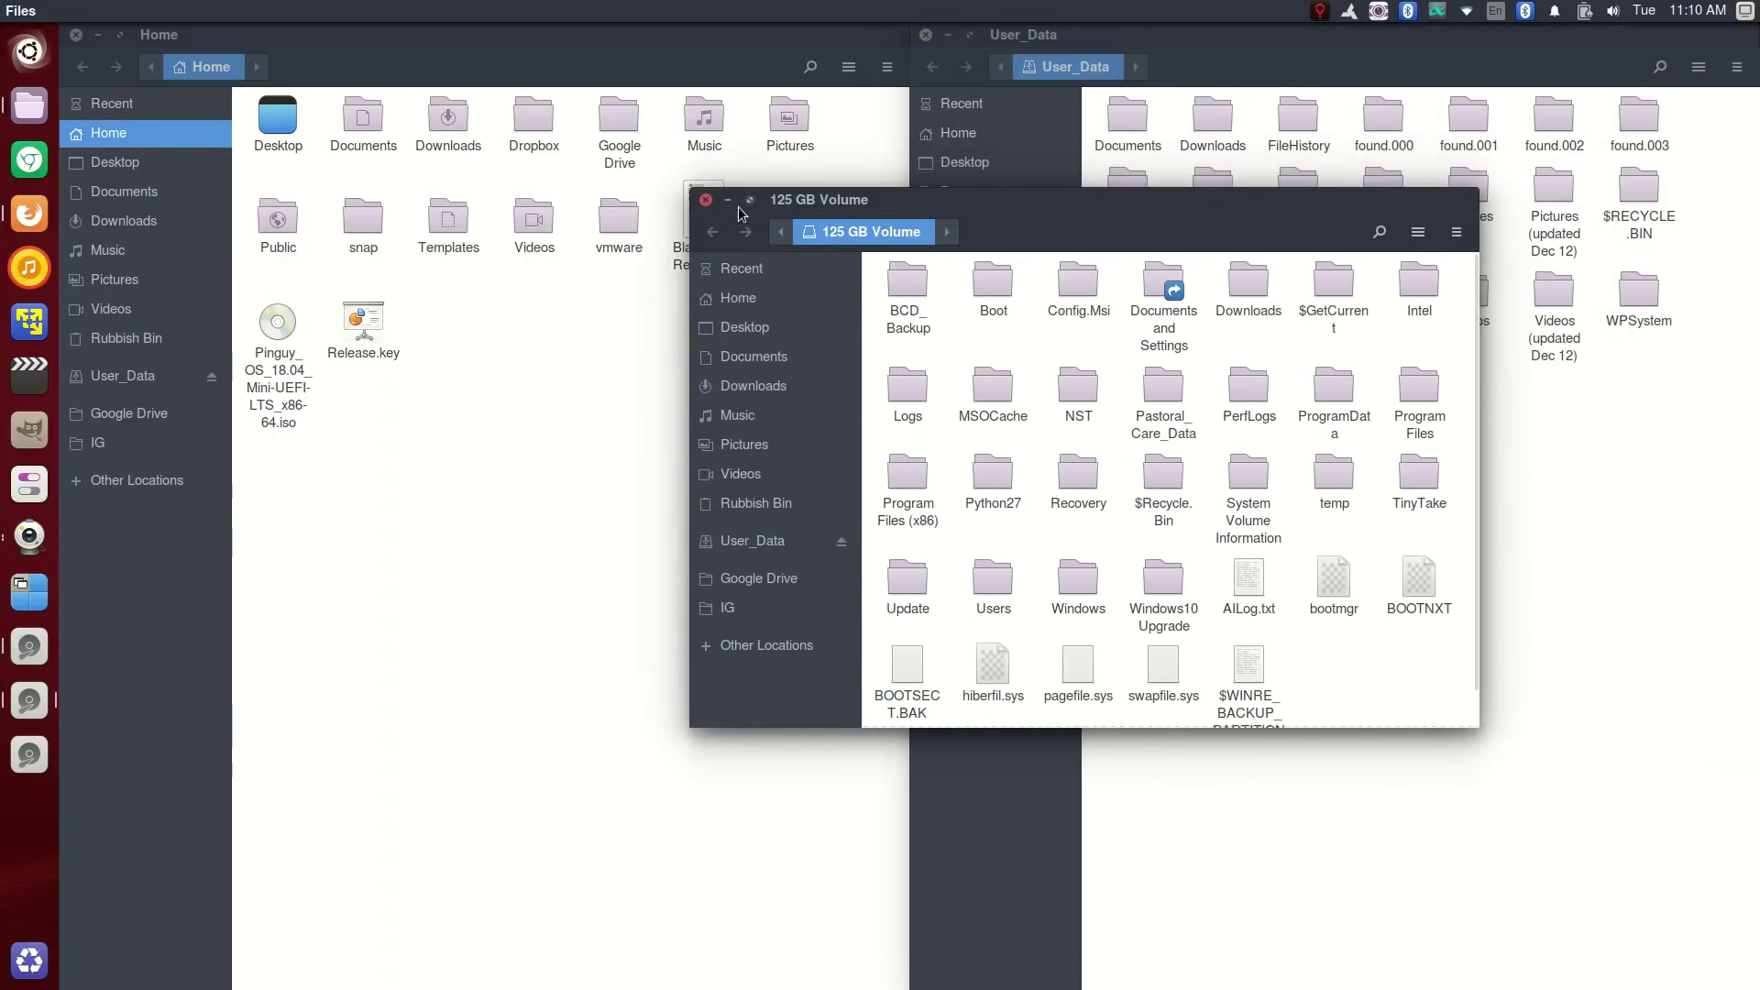
{"action": "left_click", "coordinate": [706, 200]}
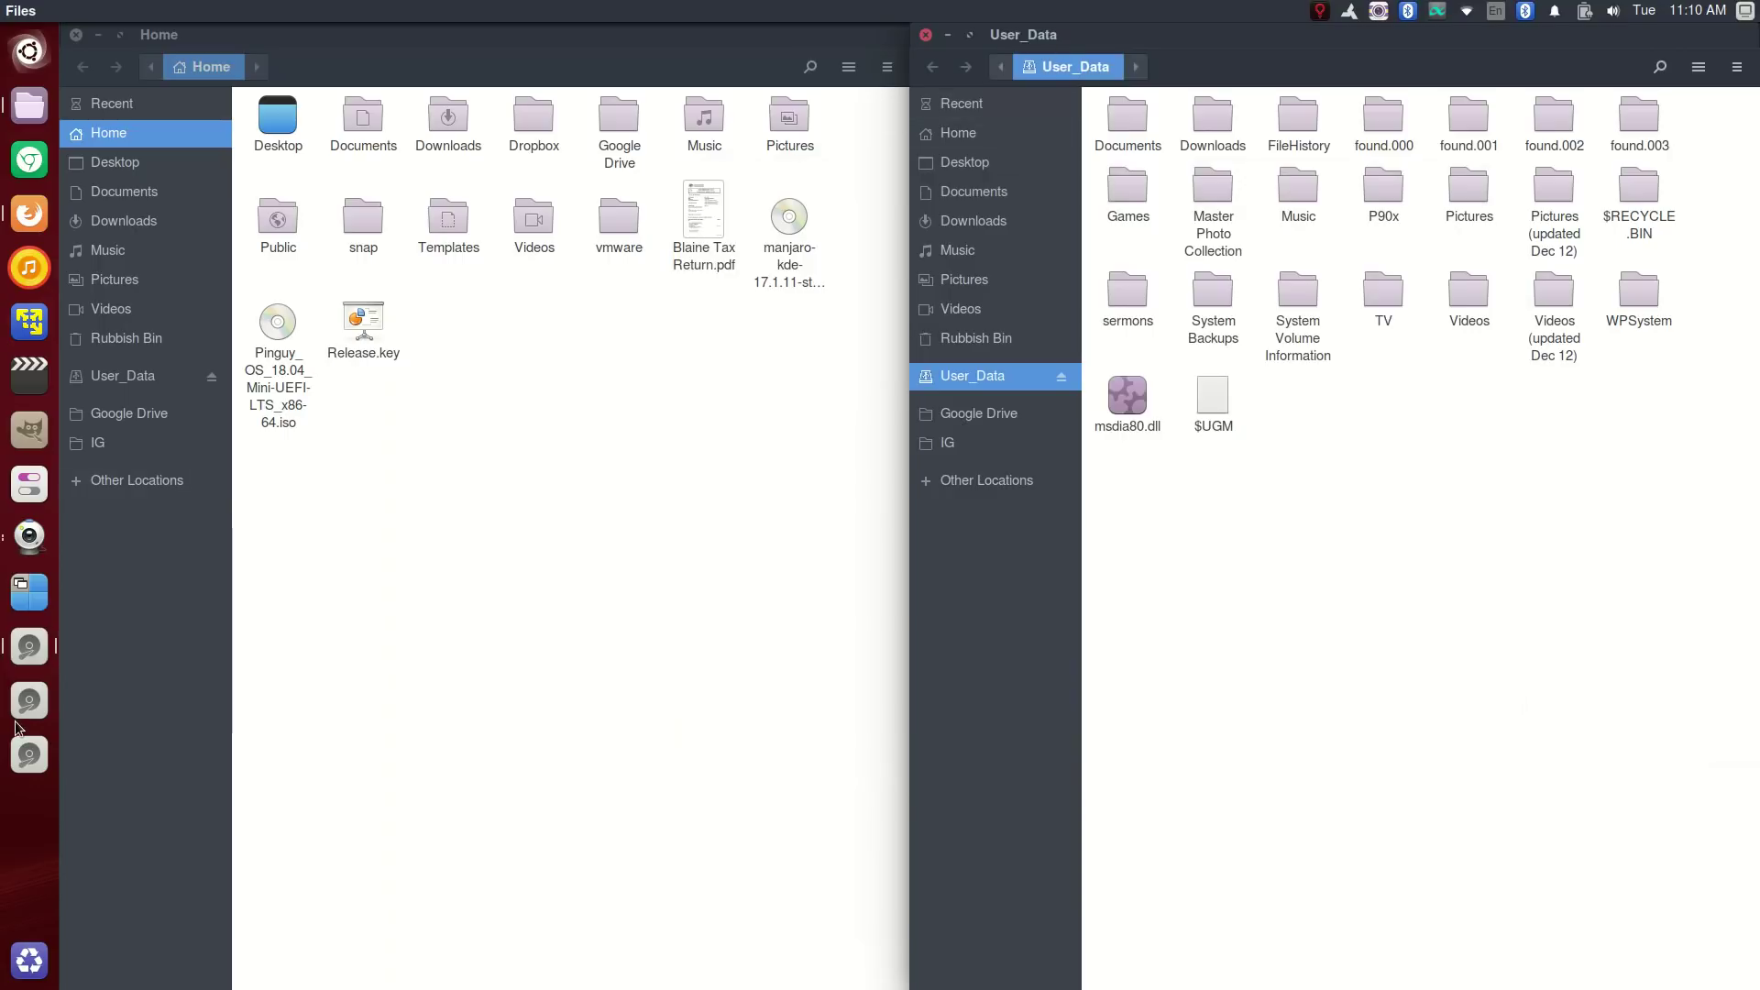
Detach the tiled User_Data and Home windows from their screen halves and close them along with the Firefox window
{"action": "left_click_drag", "start_coordinate": [1080, 34], "coordinate": [824, 177]}
{"action": "left_click_drag", "start_coordinate": [538, 34], "coordinate": [1151, 338]}
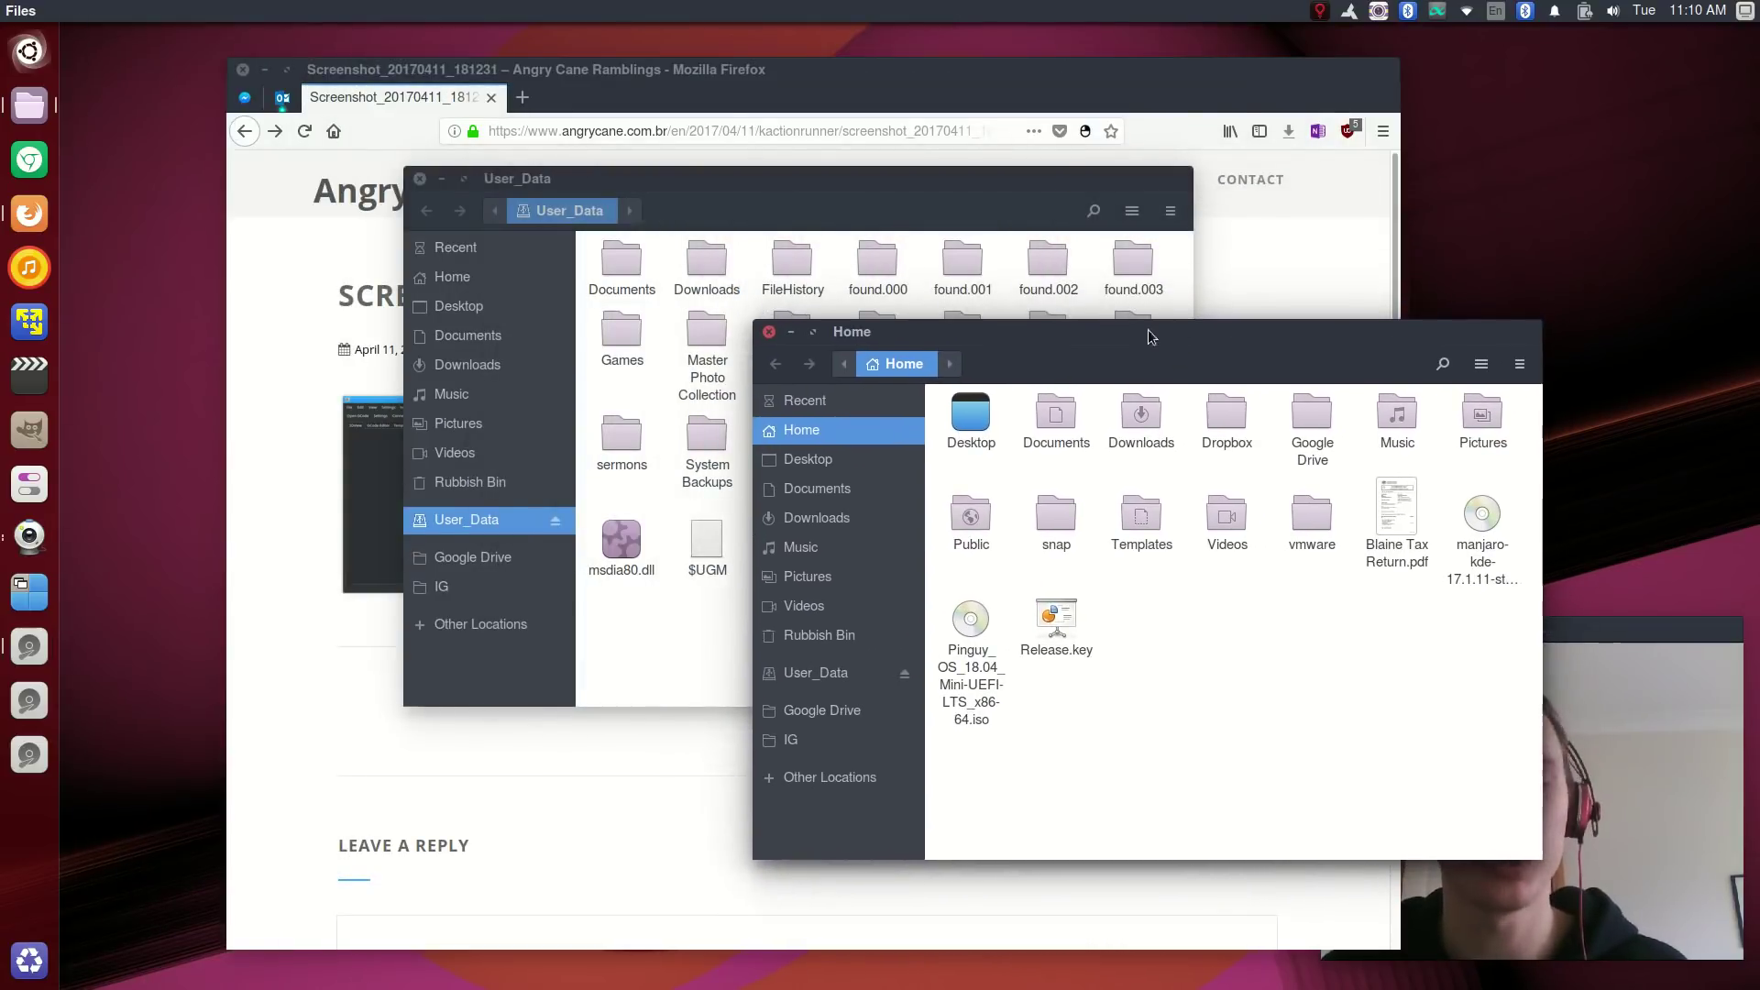
{"action": "left_click", "coordinate": [770, 332]}
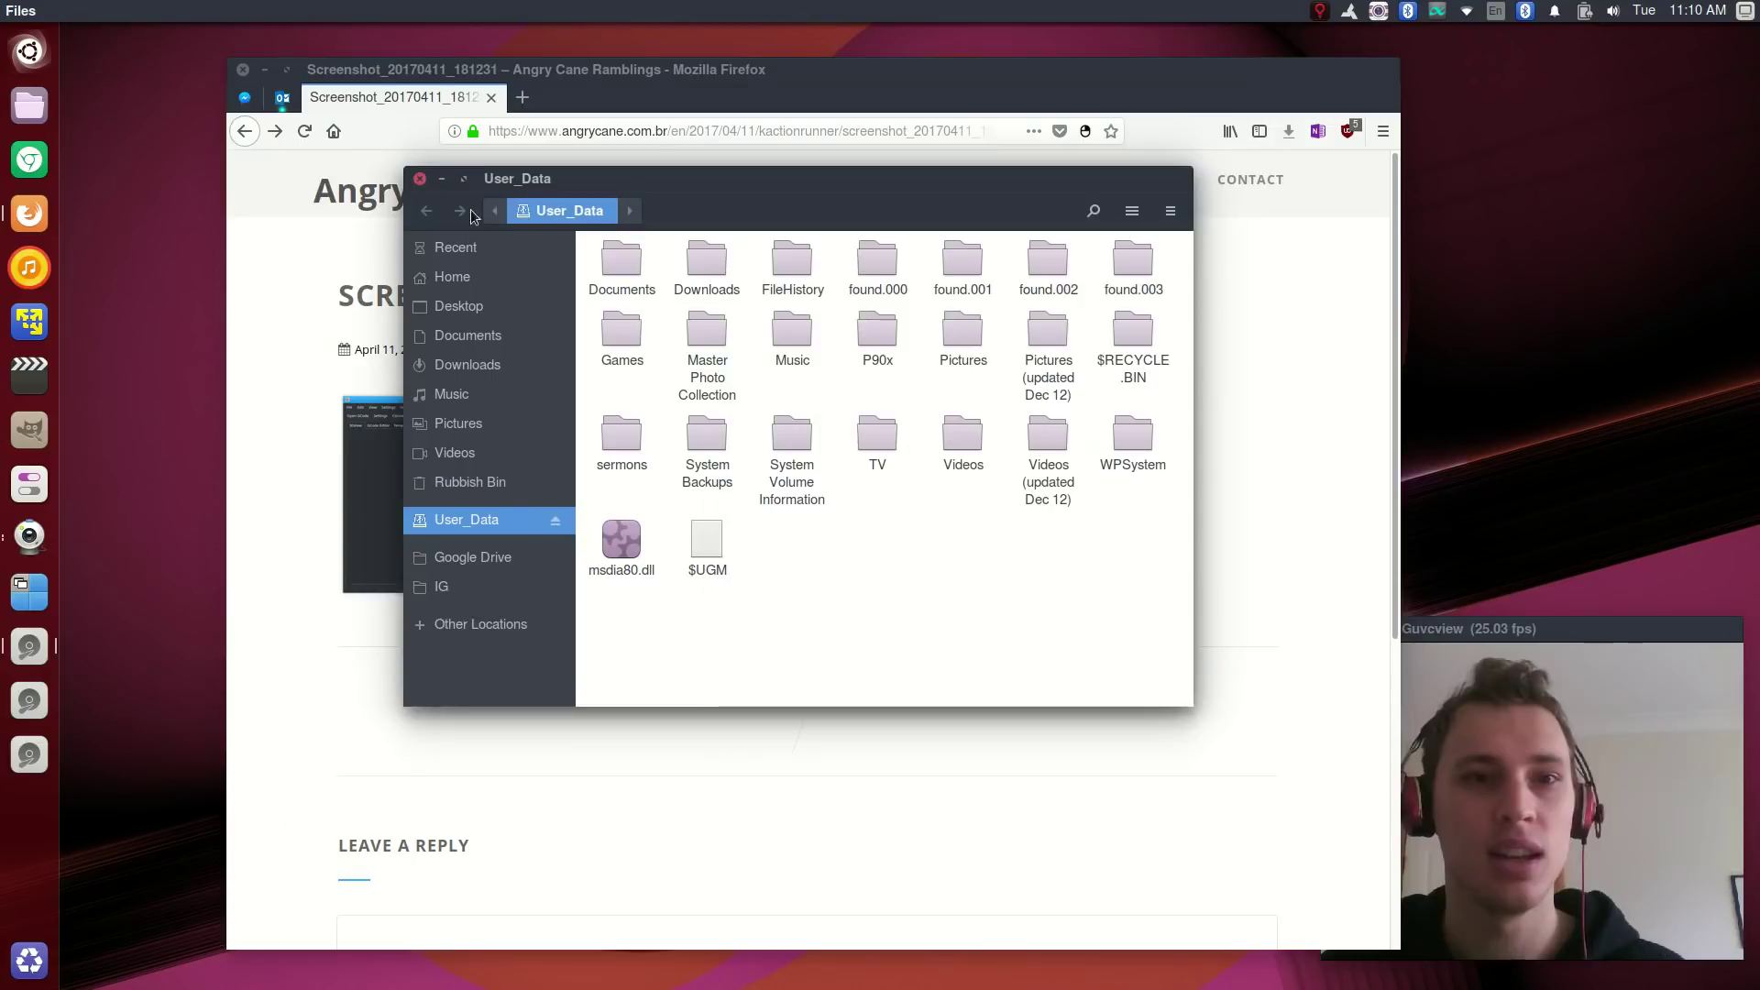
{"action": "left_click", "coordinate": [419, 179]}
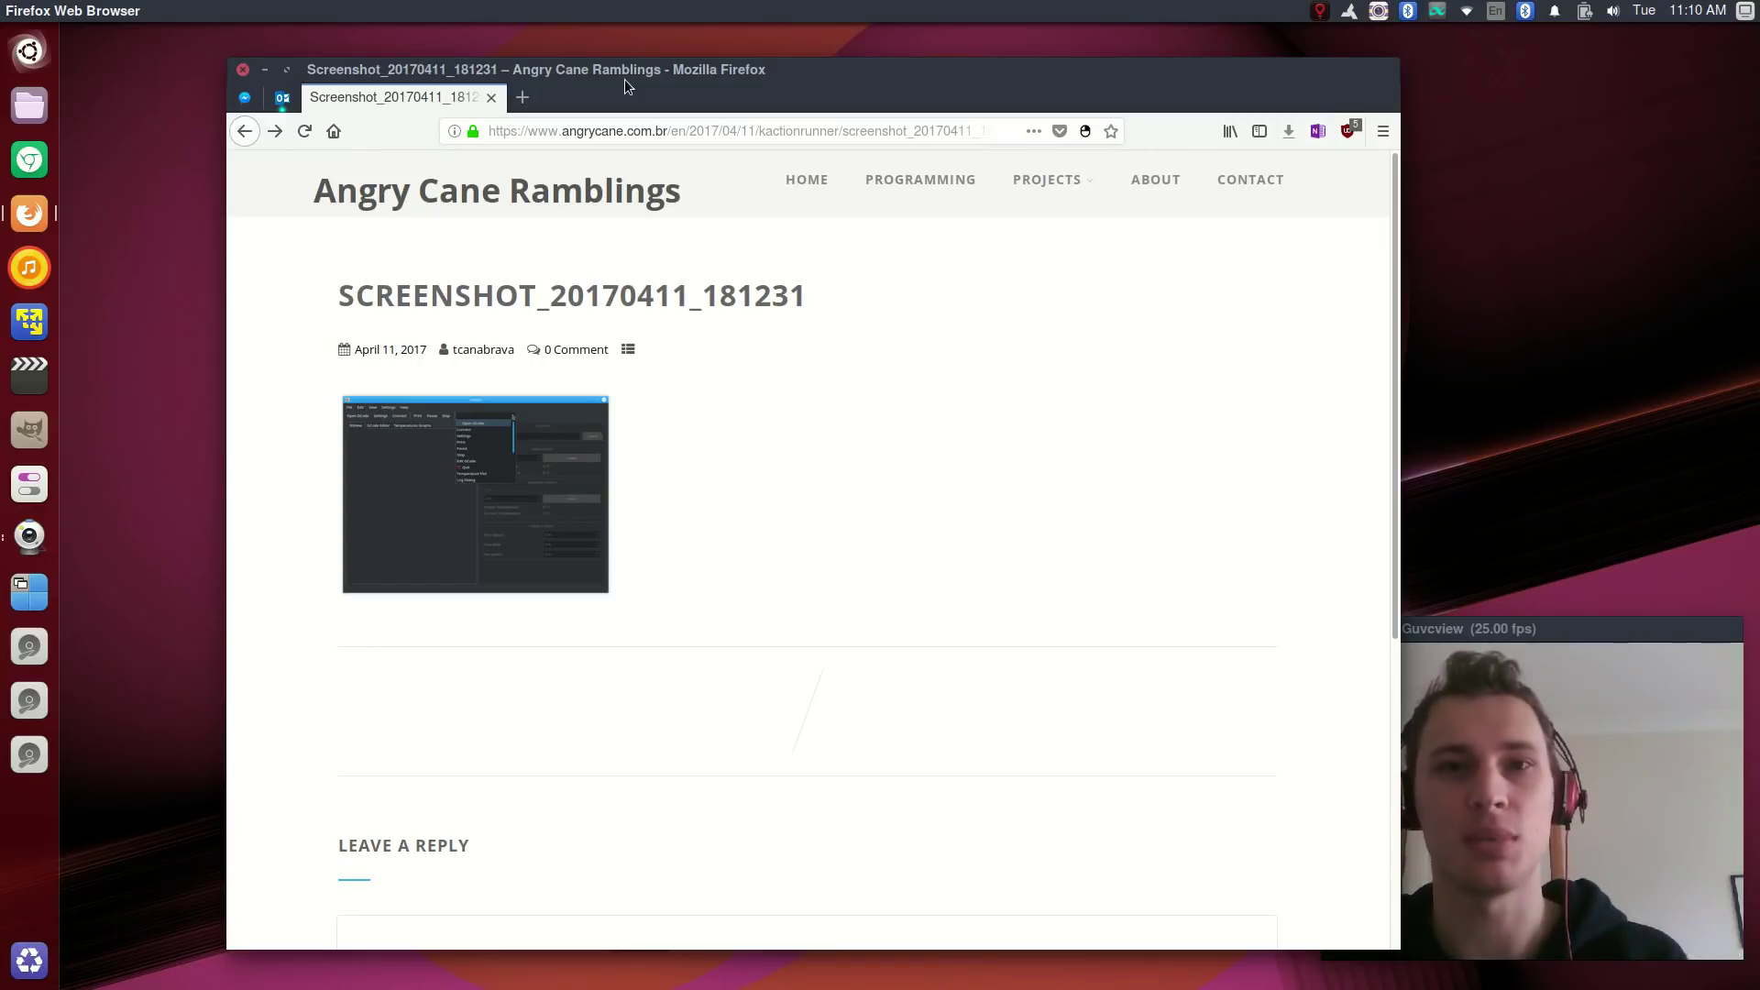
{"action": "left_click_drag", "start_coordinate": [625, 78], "coordinate": [644, 73]}
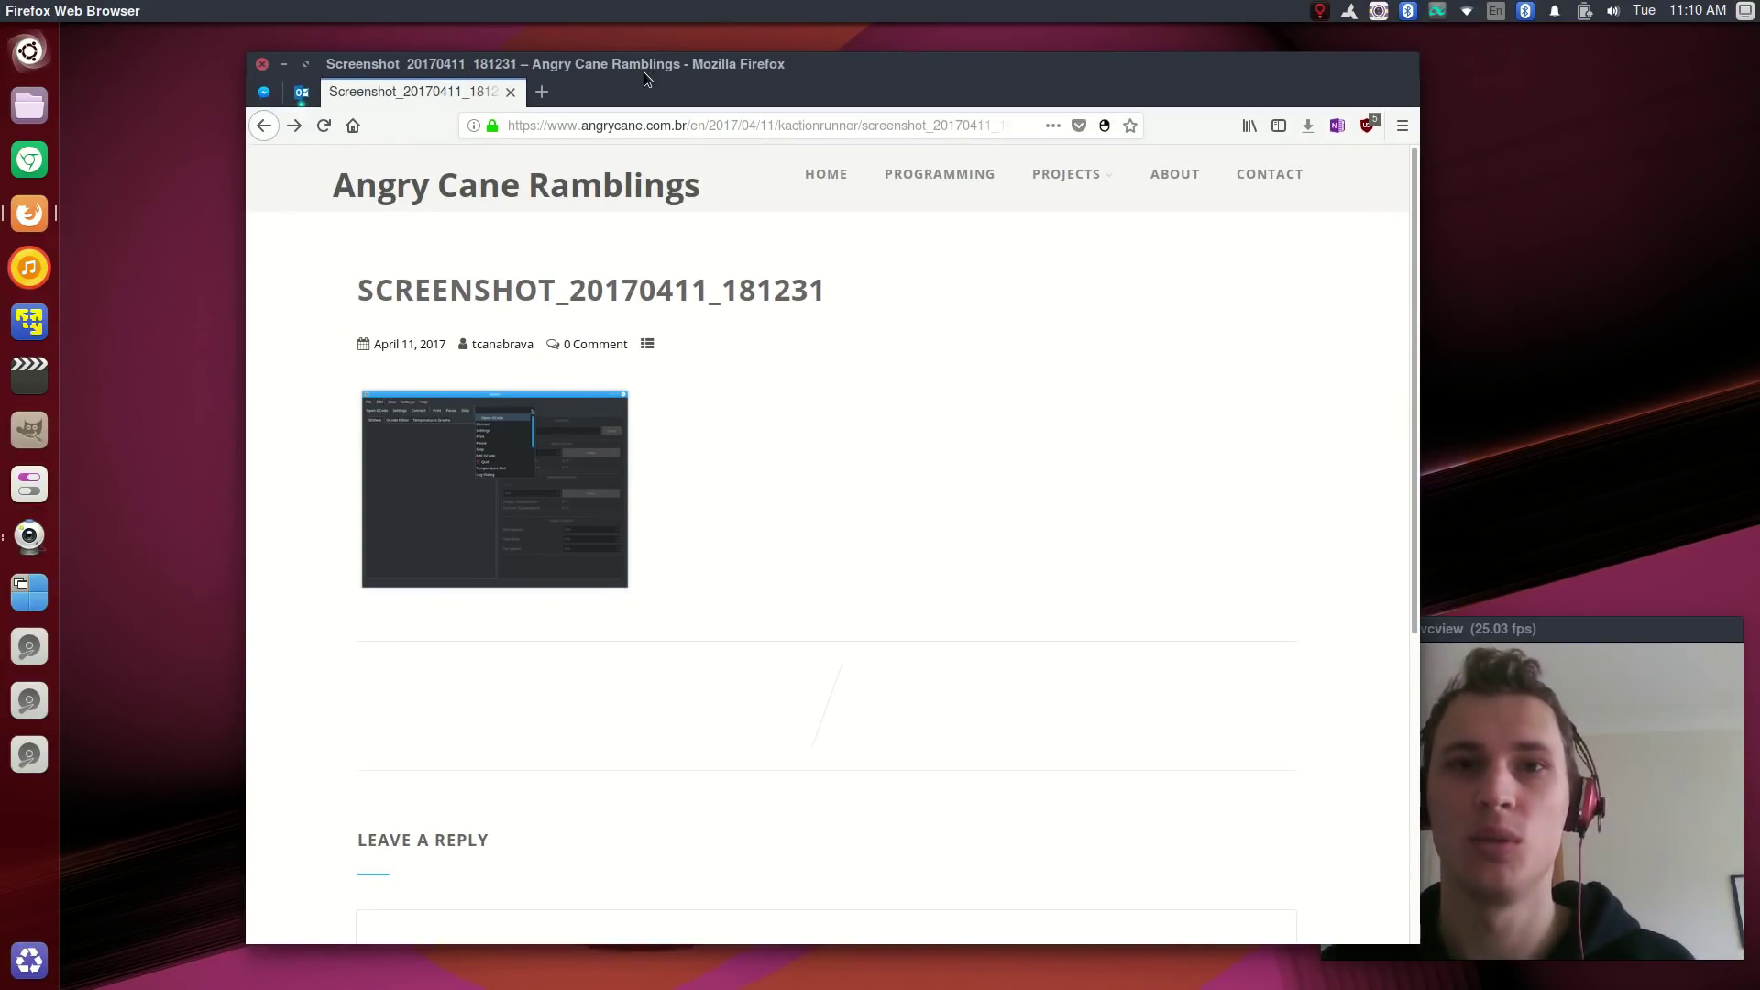
{"action": "left_click", "coordinate": [262, 65]}
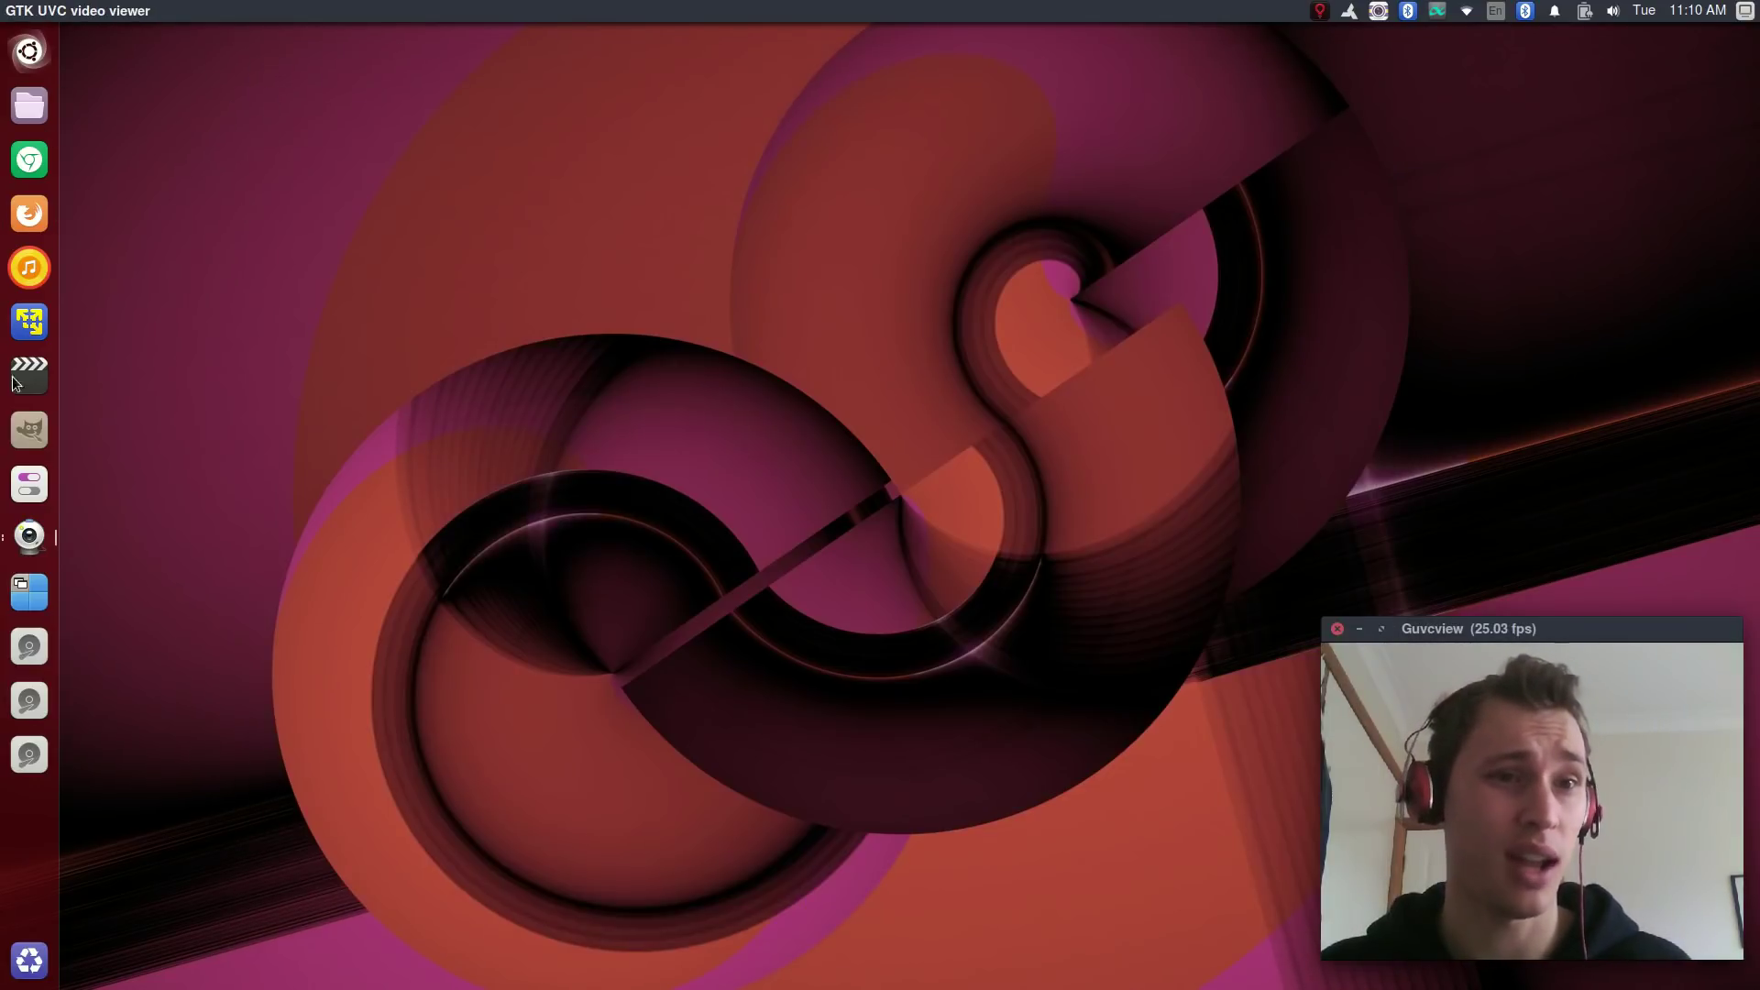